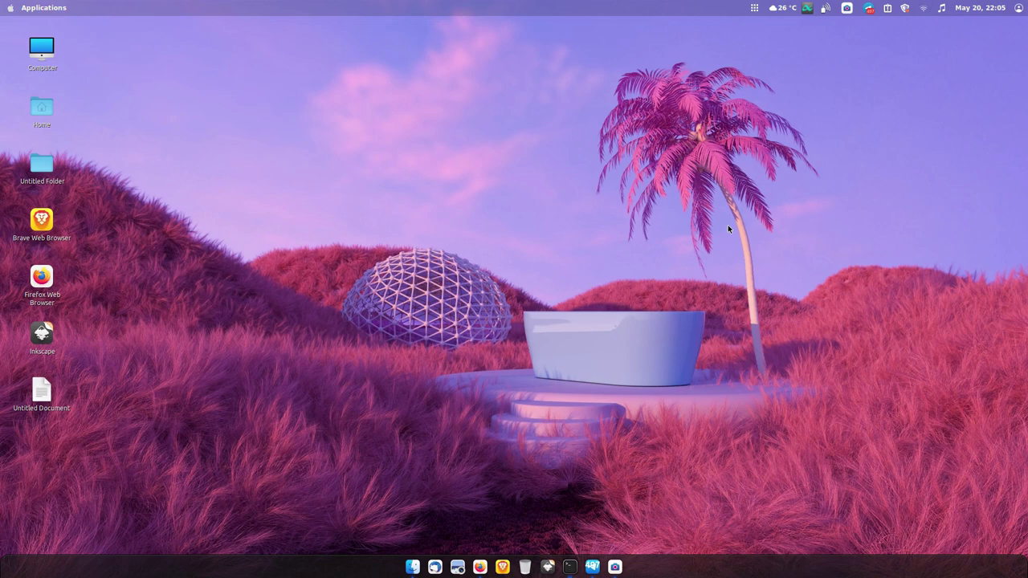
Bring up the desktop application launcher search with Ctrl+Space.
{"action": "key", "text": "ctrl+space"}
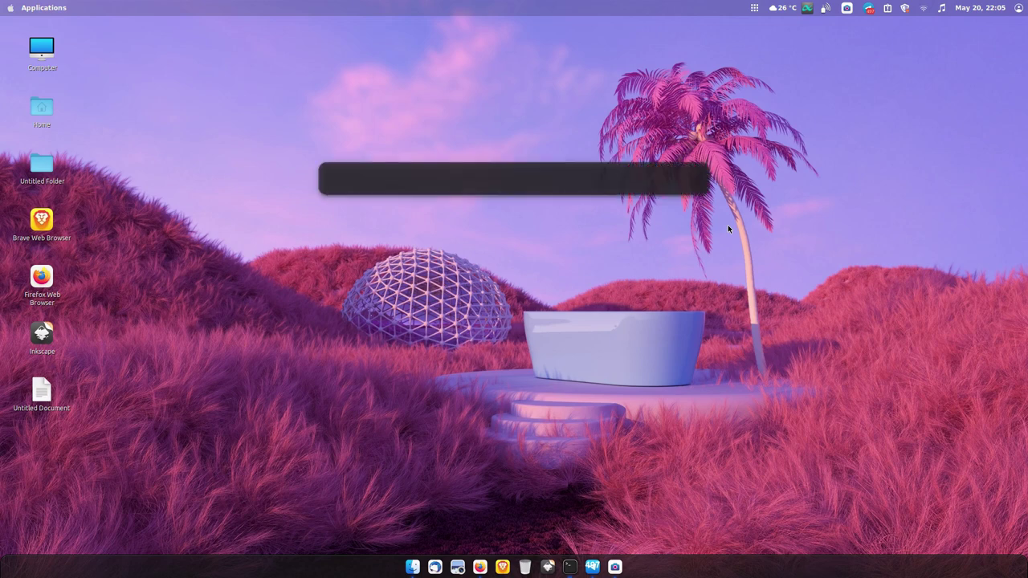
Launch Inkscape via 'inks' and browse the Quick Setup and Supported by You welcome tabs.
{"action": "type", "text": "inks"}
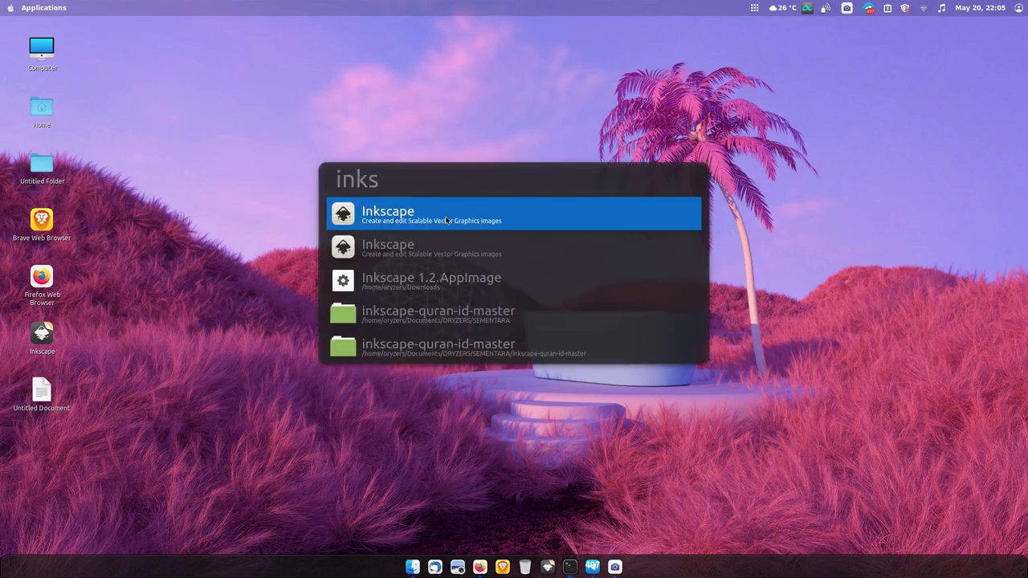
{"action": "left_click", "coordinate": [447, 220]}
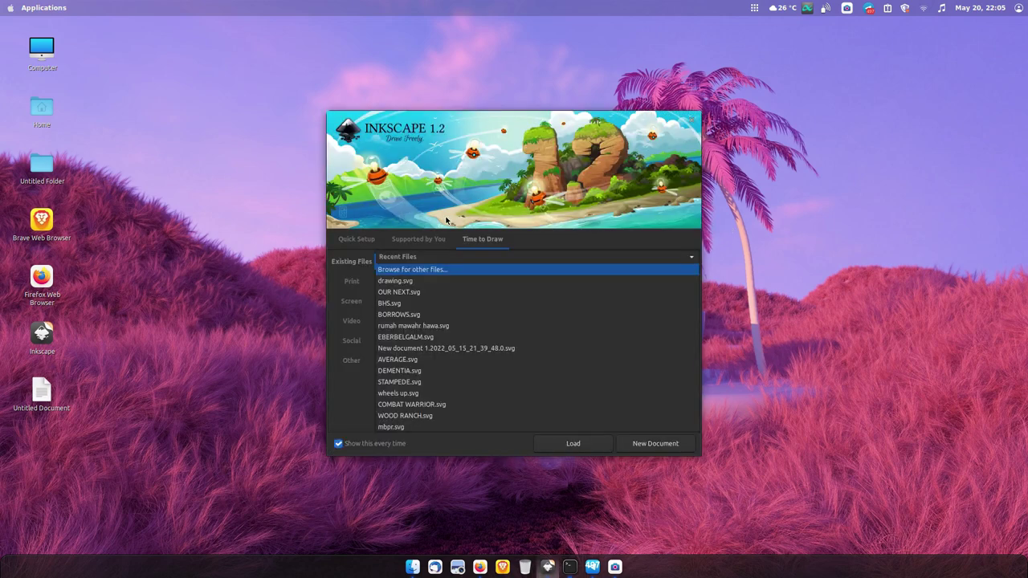
{"action": "left_click", "coordinate": [342, 240]}
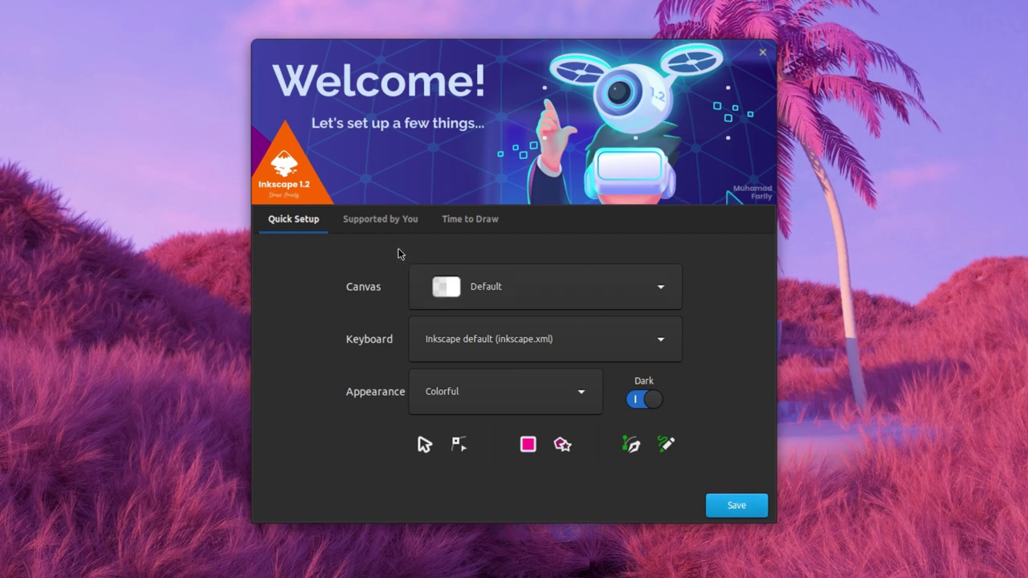
{"action": "left_click", "coordinate": [392, 218]}
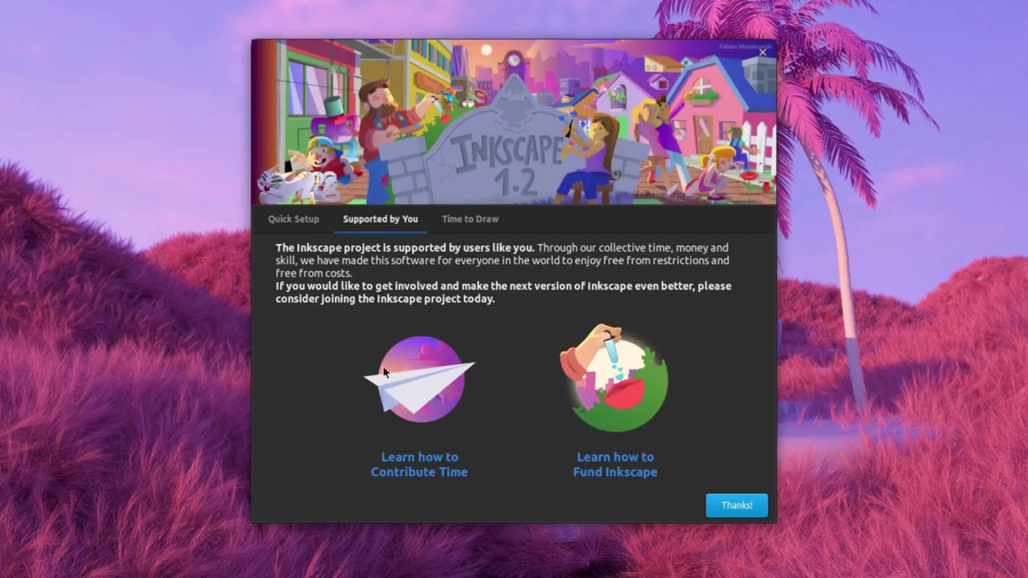
{"action": "left_click", "coordinate": [451, 222]}
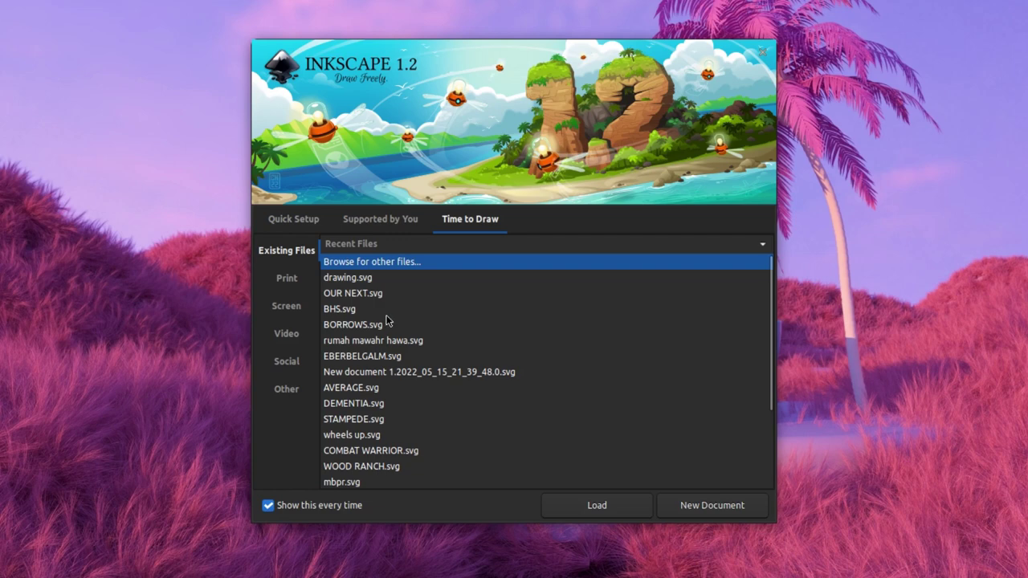
Look over the recent-files list and start a new blank document.
{"action": "scroll", "coordinate": [405, 402], "scroll_direction": "down", "scroll_amount": 2}
{"action": "scroll", "coordinate": [404, 402], "scroll_direction": "down", "scroll_amount": 3}
{"action": "scroll", "coordinate": [405, 402], "scroll_direction": "up", "scroll_amount": 5}
{"action": "left_click", "coordinate": [716, 506]}
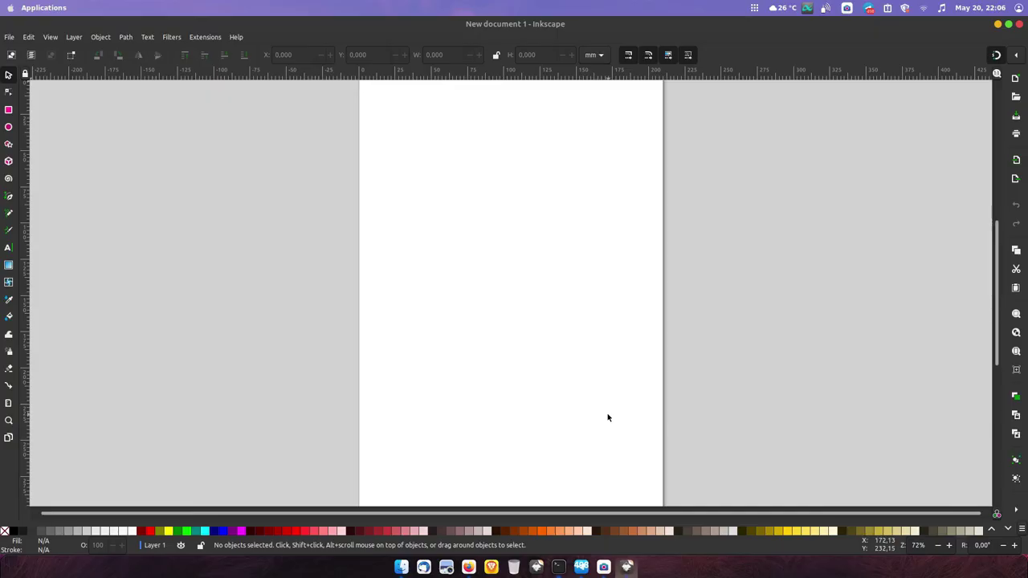
Zoom and pan around the blank A4 page, then enter page editing mode.
{"action": "scroll", "coordinate": [579, 371], "scroll_direction": "down", "scroll_amount": 2}
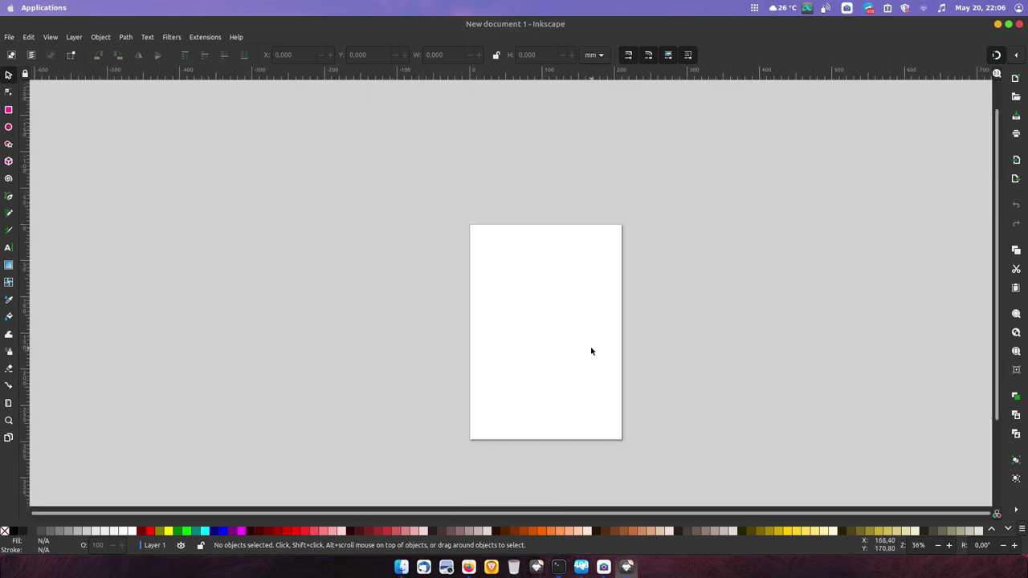
{"action": "scroll", "coordinate": [592, 351], "scroll_direction": "up", "scroll_amount": 1}
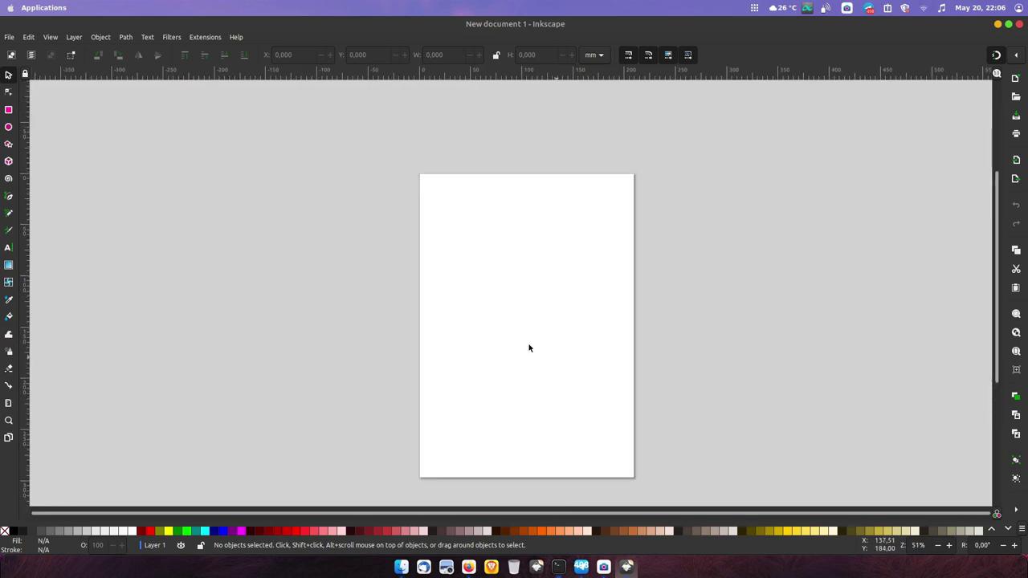
{"action": "scroll", "coordinate": [482, 353], "scroll_direction": "right", "scroll_amount": 3}
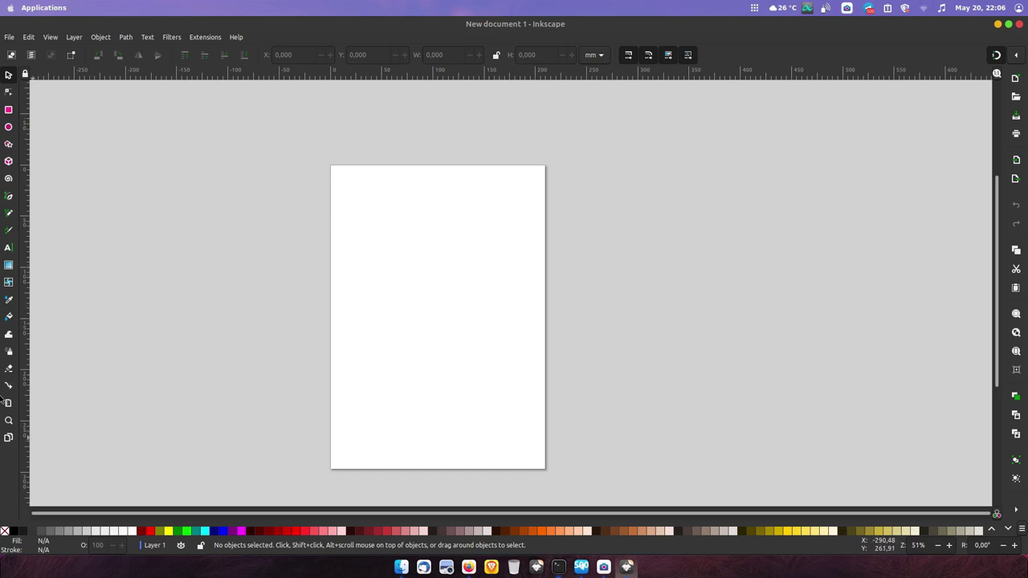
{"action": "left_click", "coordinate": [9, 438]}
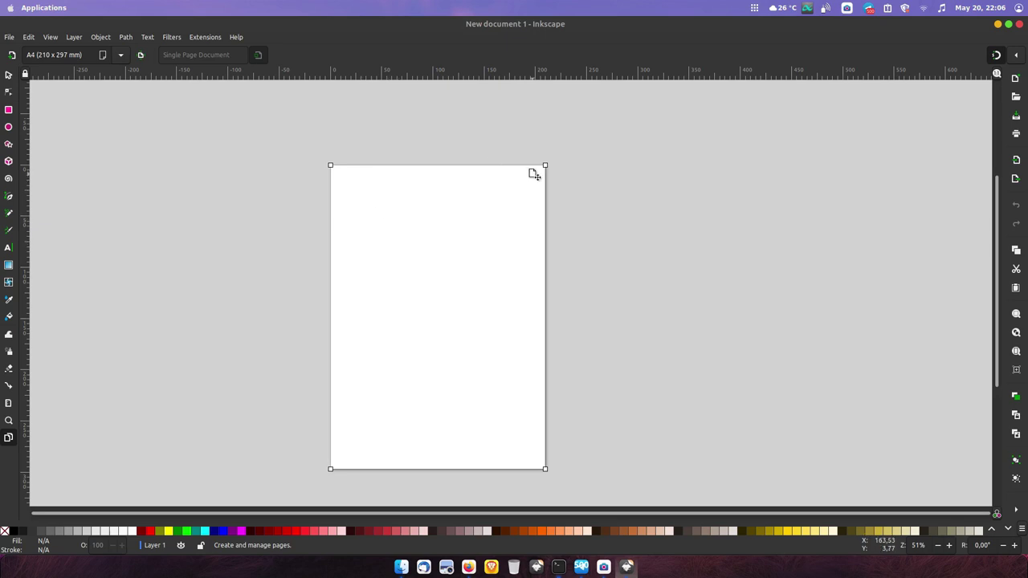
Add a second page beside the first and make it landscape A4 (297 × 210 mm).
{"action": "mouse_move", "coordinate": [717, 265]}
{"action": "left_mouse_down"}
{"action": "mouse_move", "coordinate": [732, 252]}
{"action": "mouse_move", "coordinate": [372, 264]}
{"action": "left_mouse_up"}
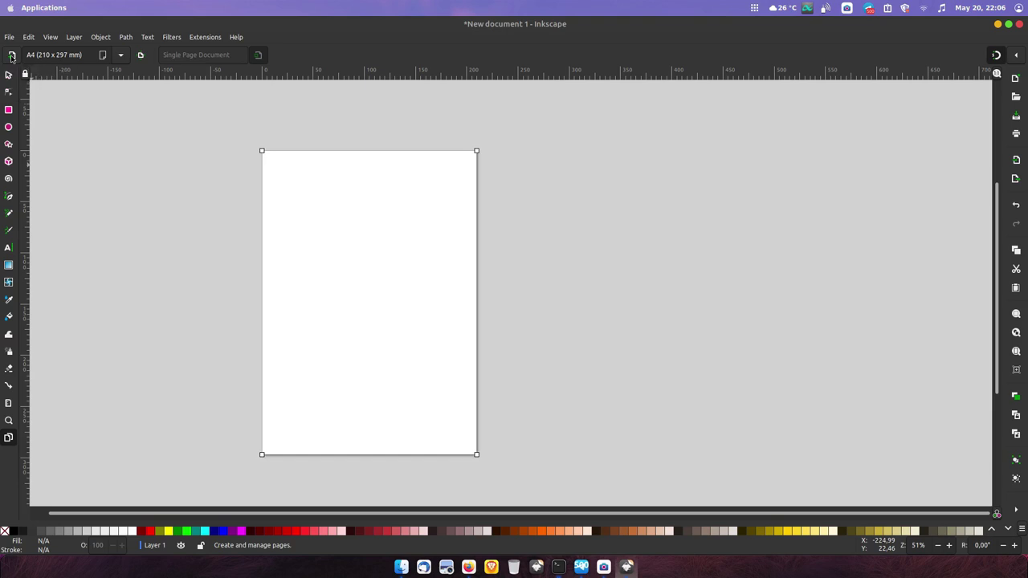
{"action": "left_click", "coordinate": [12, 57]}
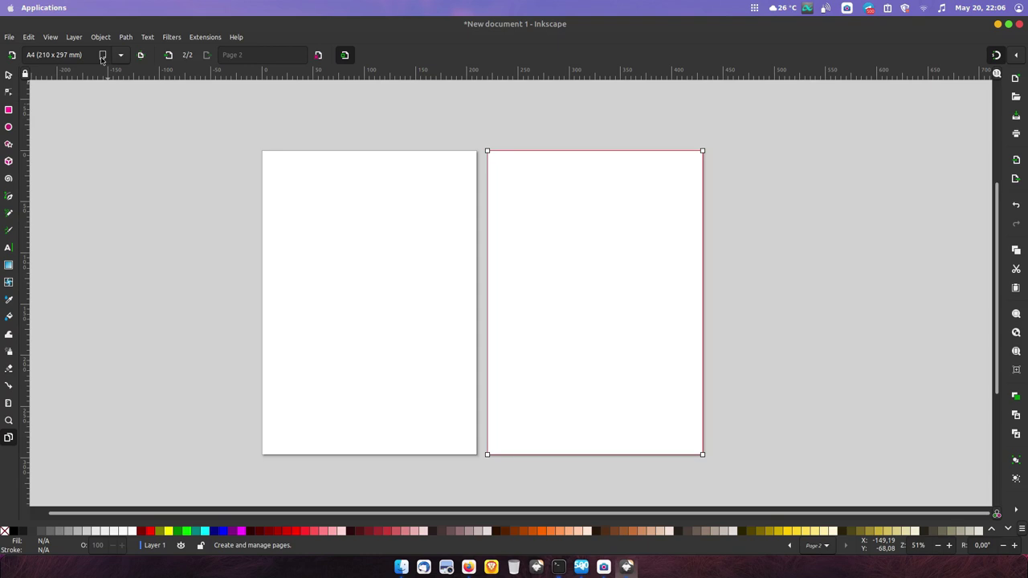
{"action": "left_click", "coordinate": [102, 56]}
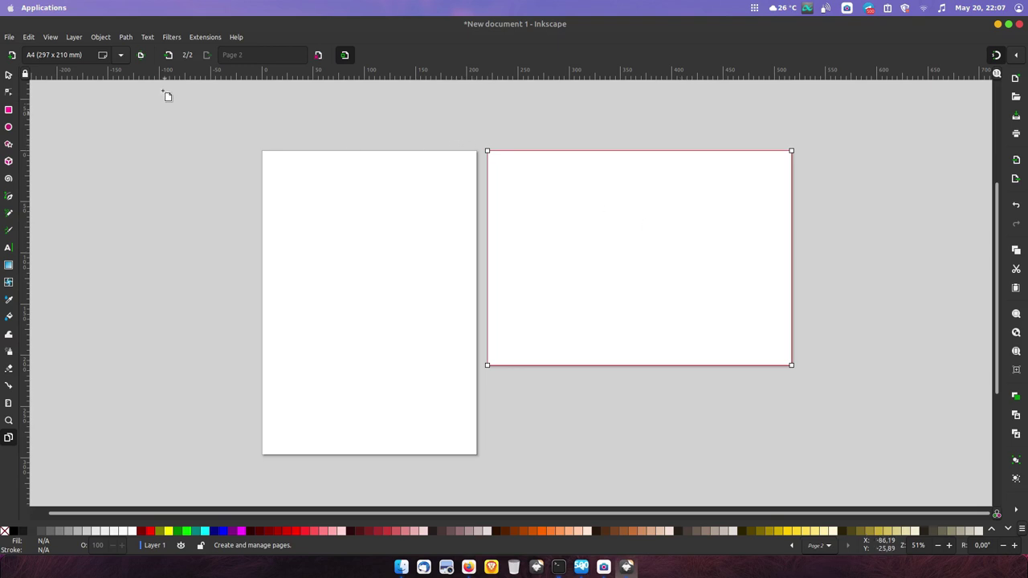
{"action": "left_click", "coordinate": [121, 56]}
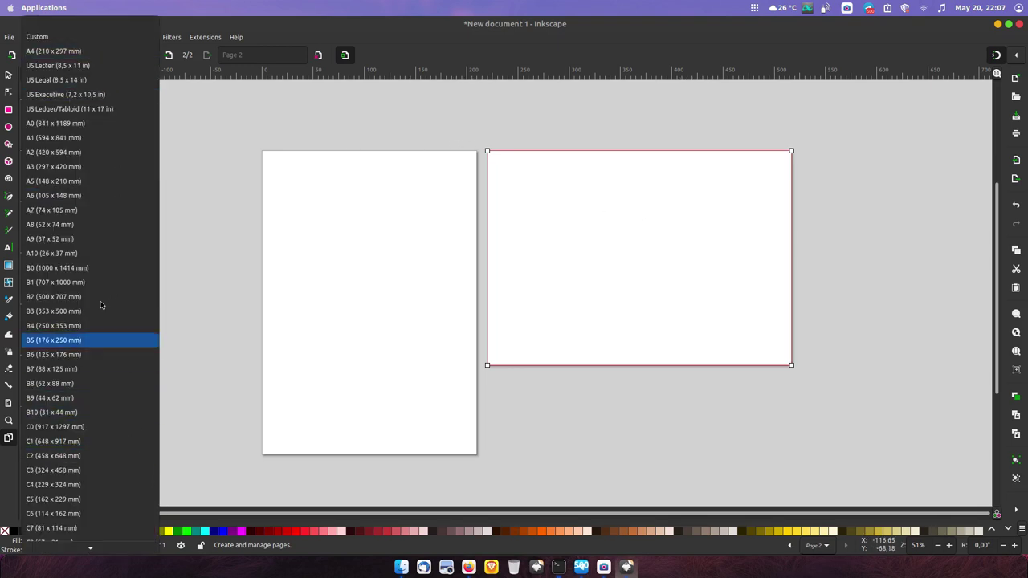
Set page 2 to A2 (594 × 420 mm) from the page-size presets.
{"action": "scroll", "coordinate": [81, 460], "scroll_direction": "down", "scroll_amount": 1}
{"action": "scroll", "coordinate": [82, 460], "scroll_direction": "down", "scroll_amount": 2}
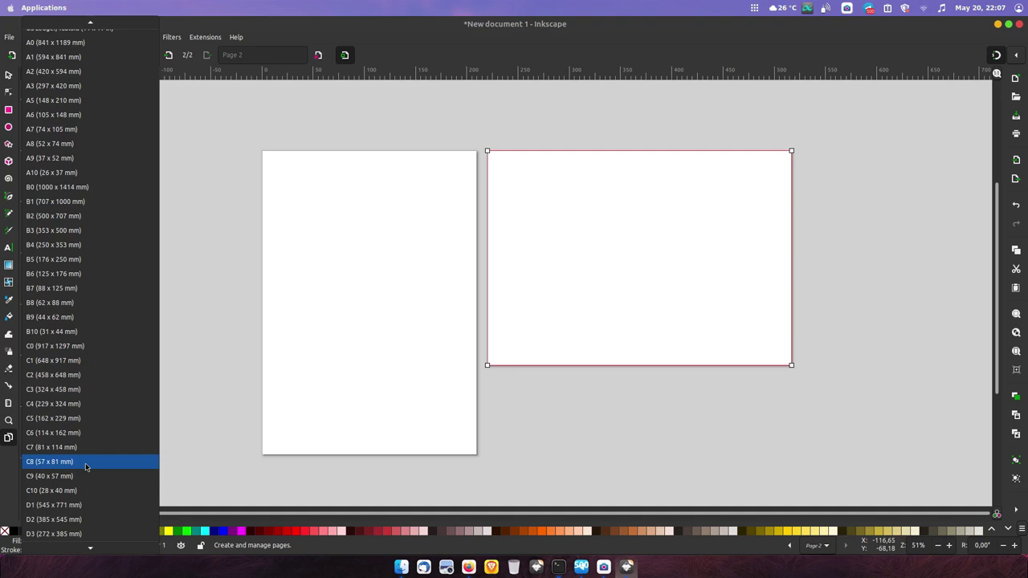
{"action": "scroll", "coordinate": [86, 466], "scroll_direction": "down", "scroll_amount": 1}
{"action": "scroll", "coordinate": [86, 466], "scroll_direction": "down", "scroll_amount": 1}
{"action": "scroll", "coordinate": [86, 466], "scroll_direction": "down", "scroll_amount": 1}
{"action": "scroll", "coordinate": [115, 393], "scroll_direction": "up", "scroll_amount": 2}
{"action": "scroll", "coordinate": [108, 358], "scroll_direction": "up", "scroll_amount": 1}
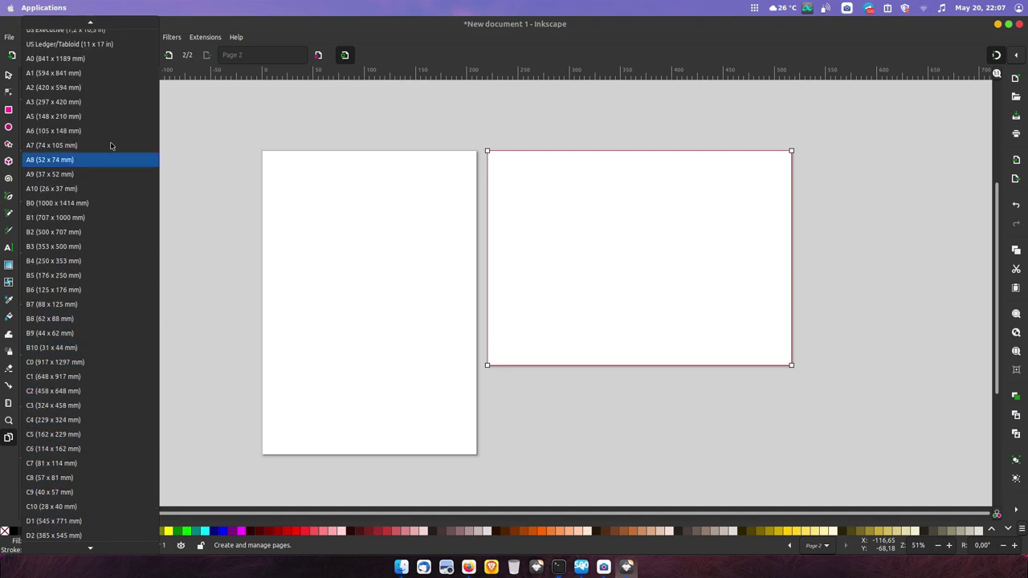
{"action": "left_click", "coordinate": [81, 90]}
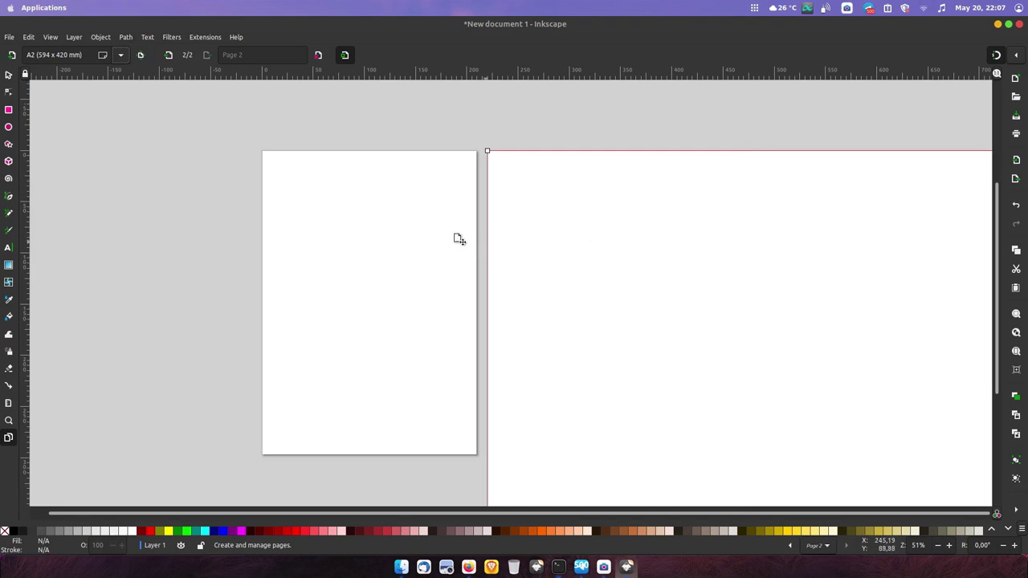
Drag page 2's corner handle to a custom size of about 400.6 × 254.7 mm.
{"action": "scroll", "coordinate": [455, 237], "scroll_direction": "down", "scroll_amount": 3}
{"action": "scroll", "coordinate": [452, 238], "scroll_direction": "down", "scroll_amount": 1}
{"action": "scroll", "coordinate": [522, 259], "scroll_direction": "up", "scroll_amount": 2}
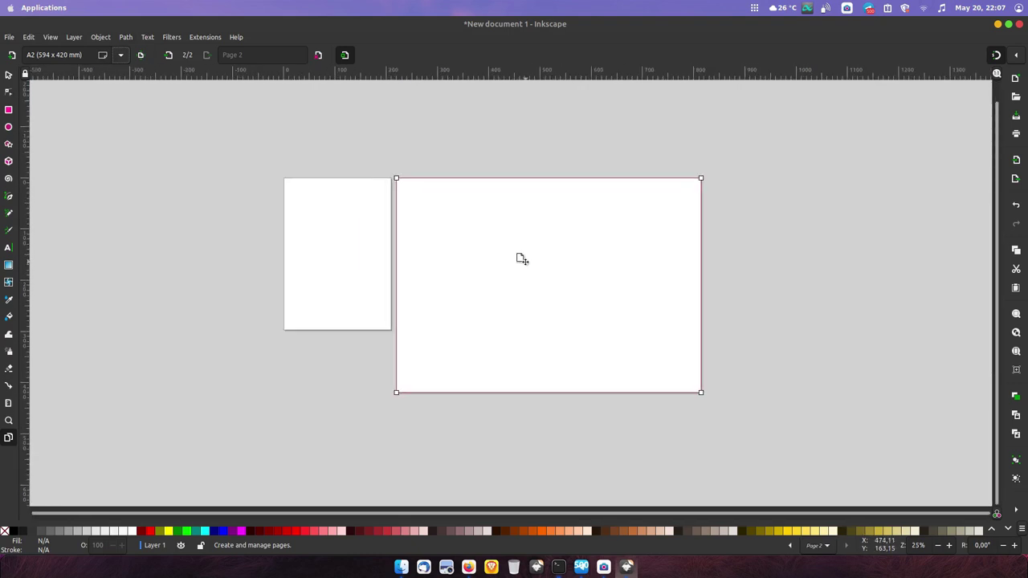
{"action": "left_click_drag", "start_coordinate": [694, 383], "coordinate": [562, 288]}
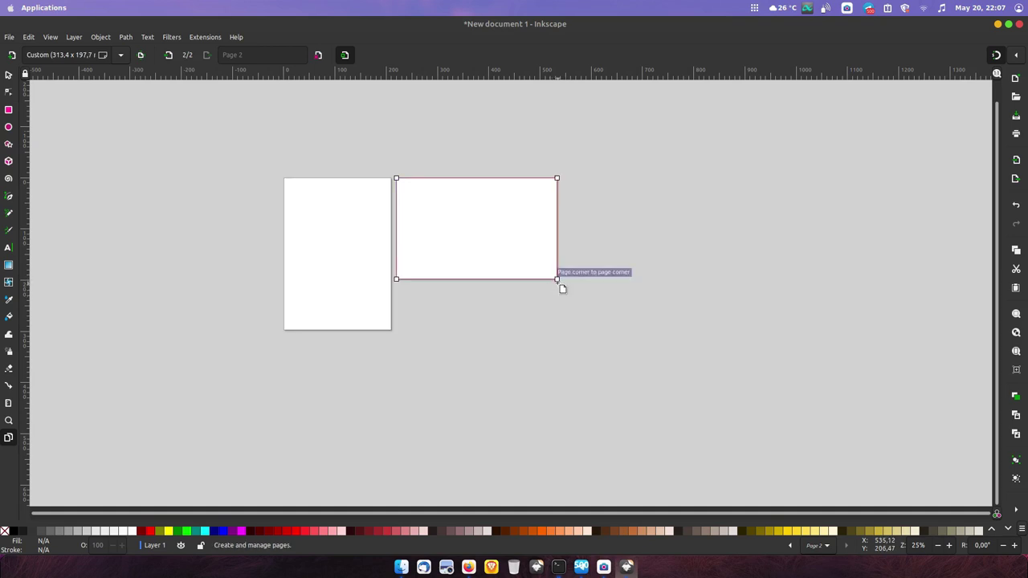
{"action": "mouse_move", "coordinate": [558, 281]}
{"action": "left_mouse_down"}
{"action": "mouse_move", "coordinate": [640, 326]}
{"action": "mouse_move", "coordinate": [573, 297]}
{"action": "left_mouse_up"}
{"action": "scroll", "coordinate": [479, 239], "scroll_direction": "up", "scroll_amount": 2}
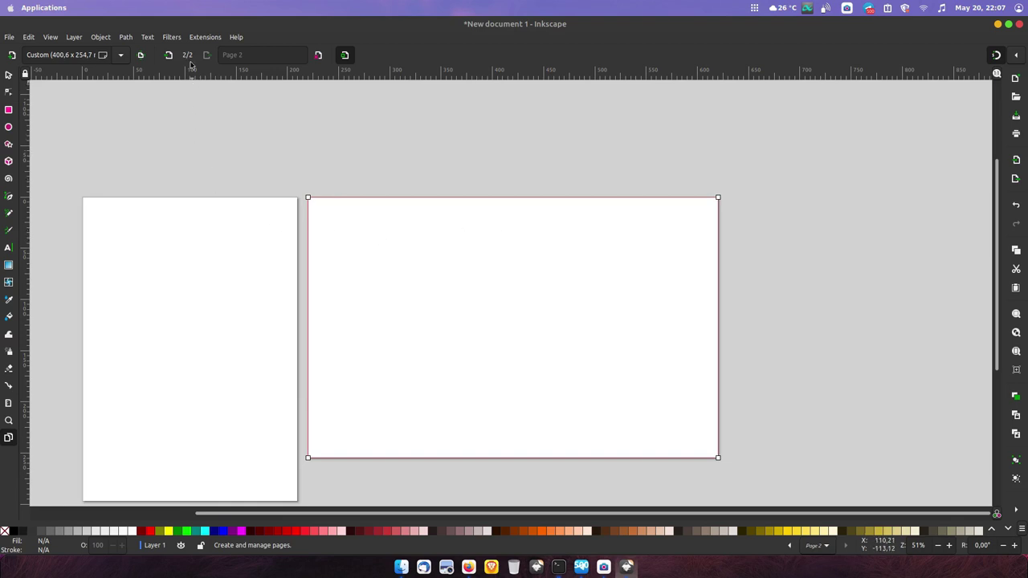
Label the two pages 'halaman 1' and 'halamn 2'.
{"action": "left_click", "coordinate": [213, 234]}
{"action": "left_click", "coordinate": [269, 55]}
{"action": "type", "text": "ha"}
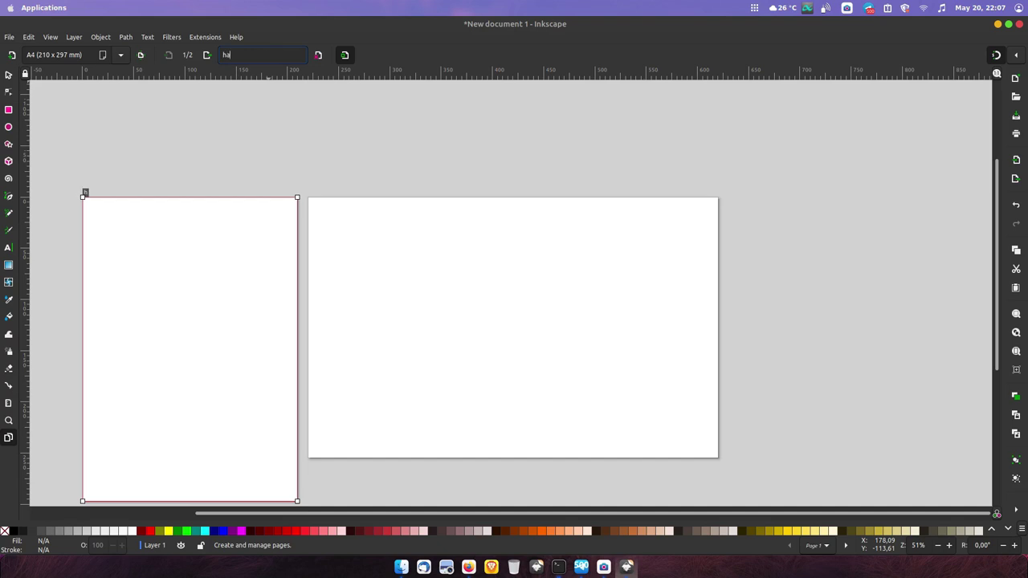
{"action": "type", "text": "laman 1"}
{"action": "left_click", "coordinate": [362, 279]}
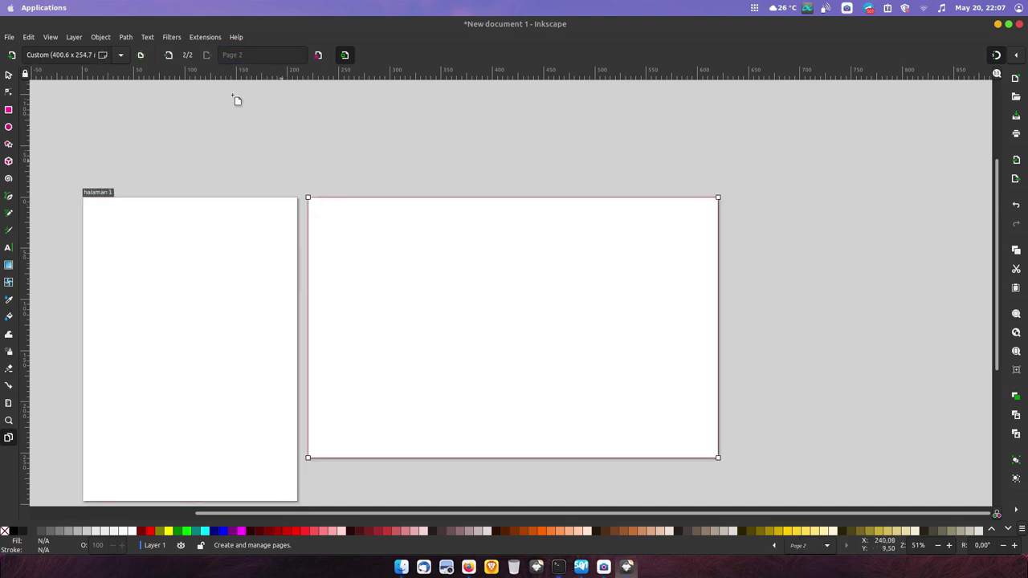
{"action": "left_click", "coordinate": [247, 53]}
{"action": "type", "text": "halamn 2"}
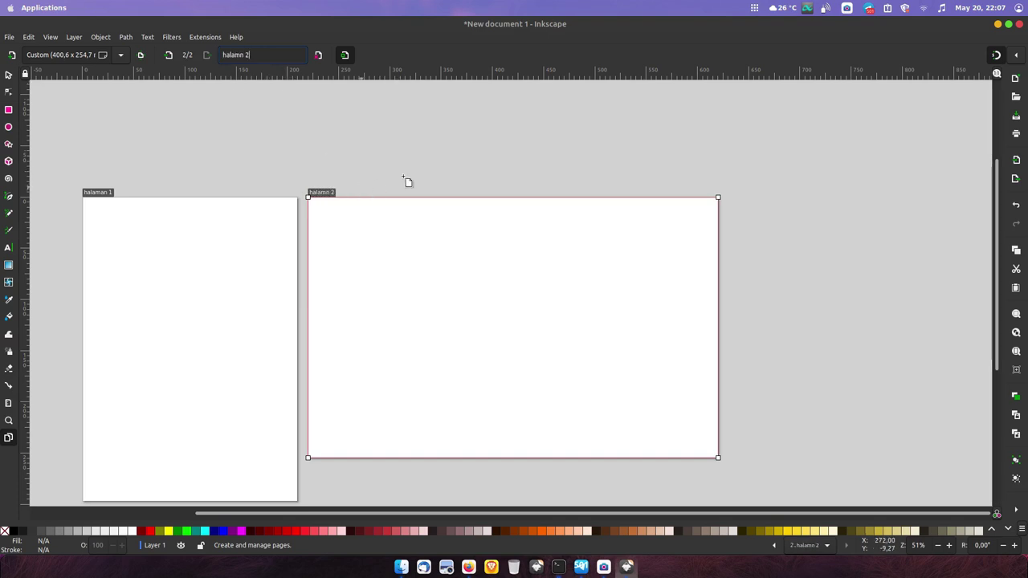
Delete the custom-sized page 2 and add a fresh A4 page in its place.
{"action": "scroll", "coordinate": [436, 200], "scroll_direction": "down", "scroll_amount": 2}
{"action": "scroll", "coordinate": [434, 199], "scroll_direction": "up", "scroll_amount": 2}
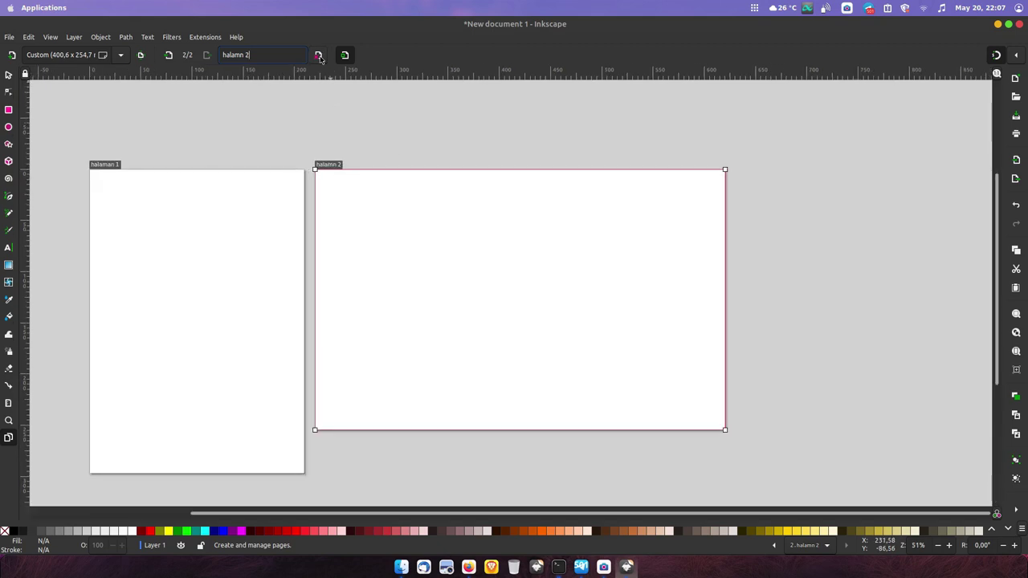
{"action": "left_click", "coordinate": [319, 56]}
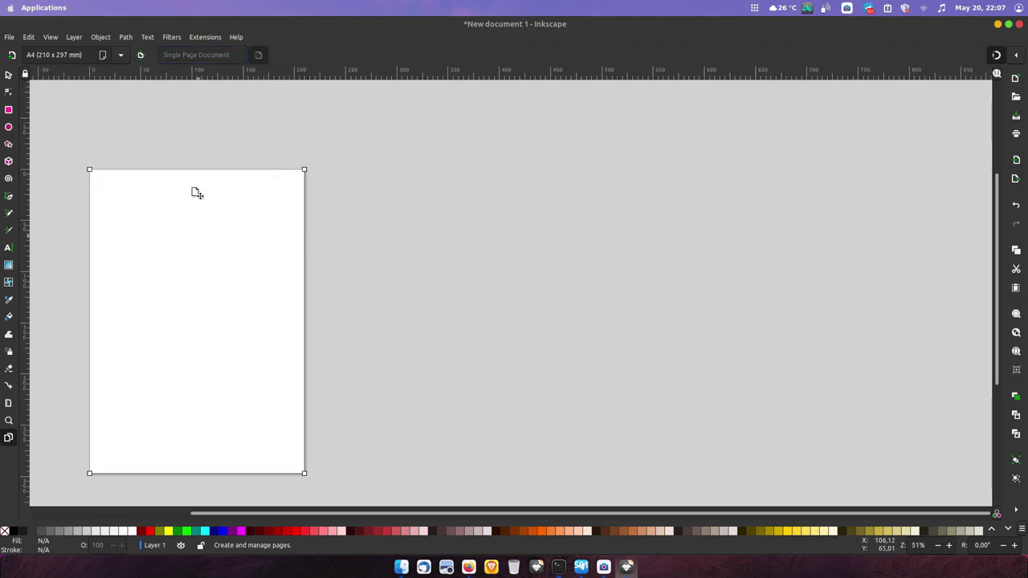
{"action": "left_click", "coordinate": [12, 56]}
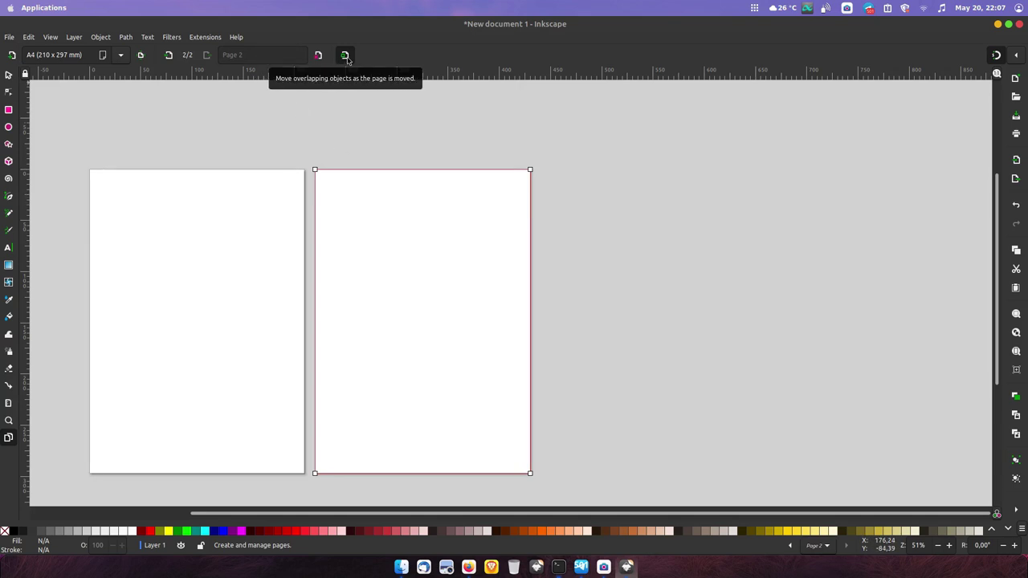
{"action": "left_click", "coordinate": [8, 126]}
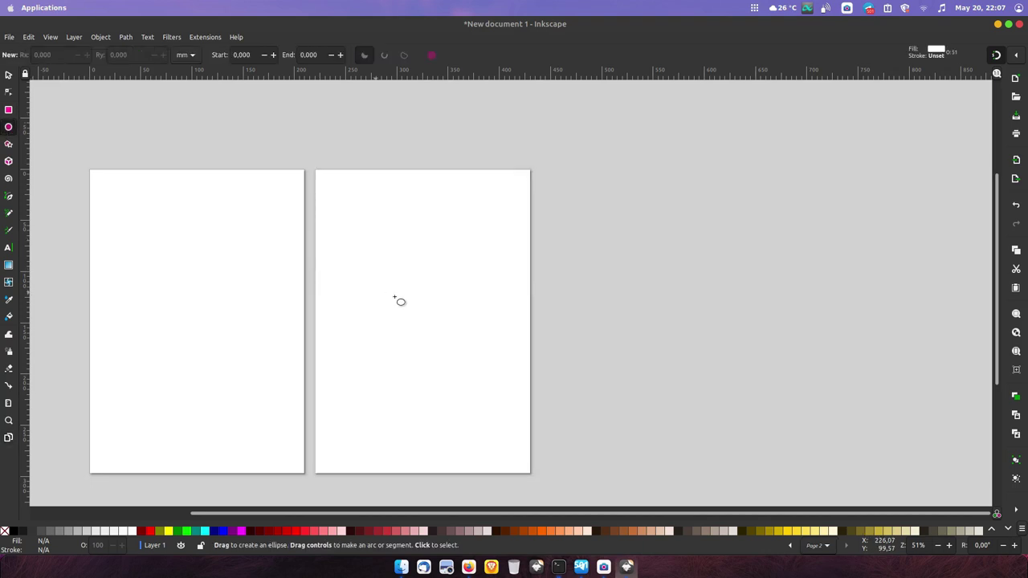
Draw a purple-filled circle, then select page 2 with the Pages tool.
{"action": "left_click_drag", "start_coordinate": [448, 350], "coordinate": [341, 242]}
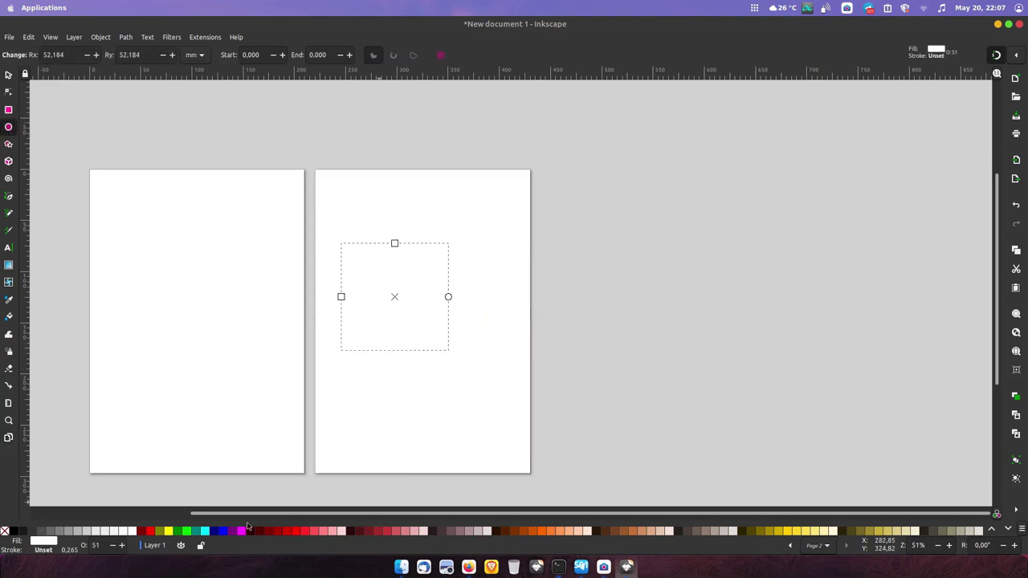
{"action": "left_click", "coordinate": [235, 531]}
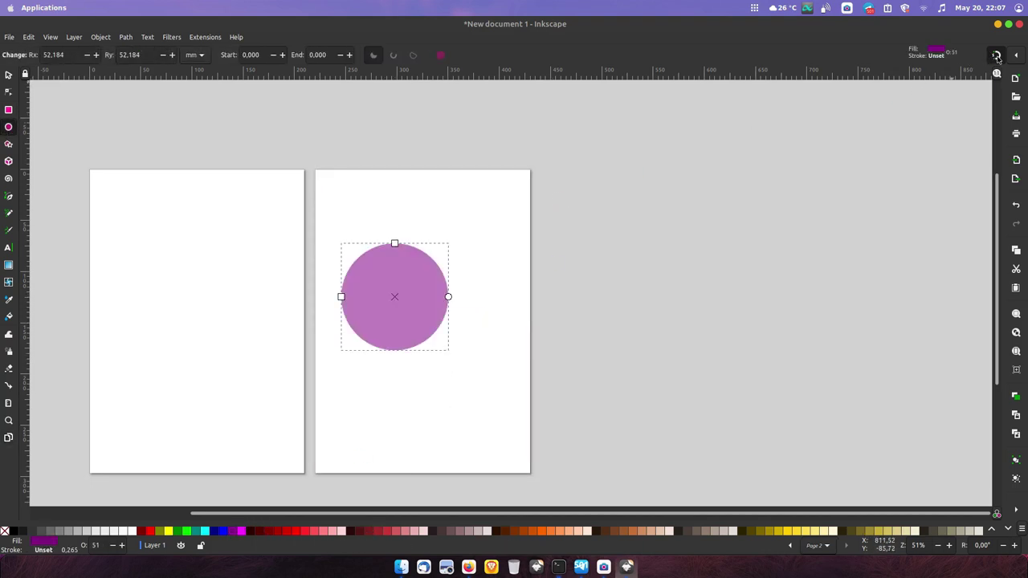
{"action": "left_click", "coordinate": [8, 75]}
{"action": "left_click", "coordinate": [8, 437]}
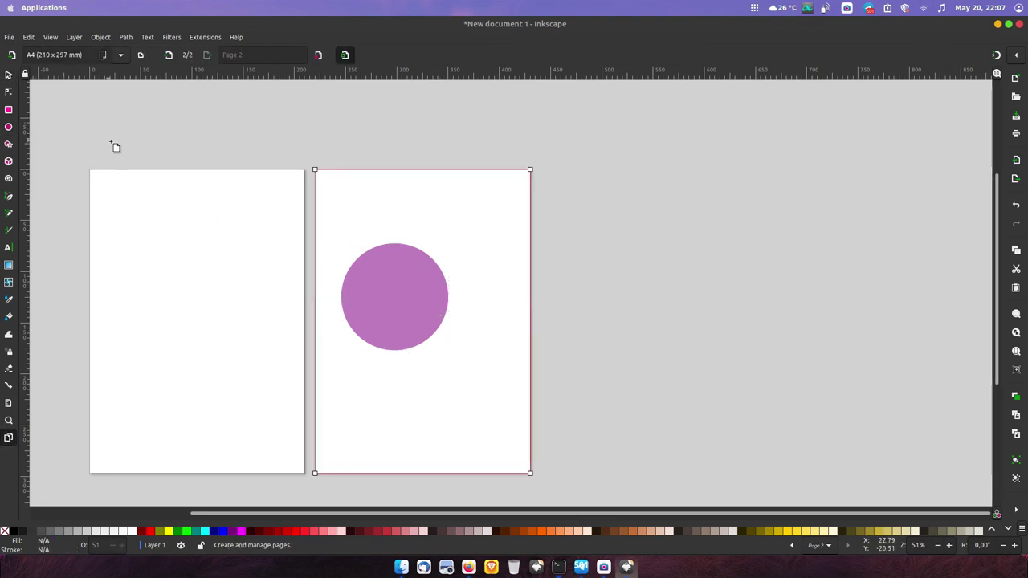
Drag page 2 until the purple circle sits centred in its upper half.
{"action": "left_click_drag", "start_coordinate": [403, 266], "coordinate": [571, 234]}
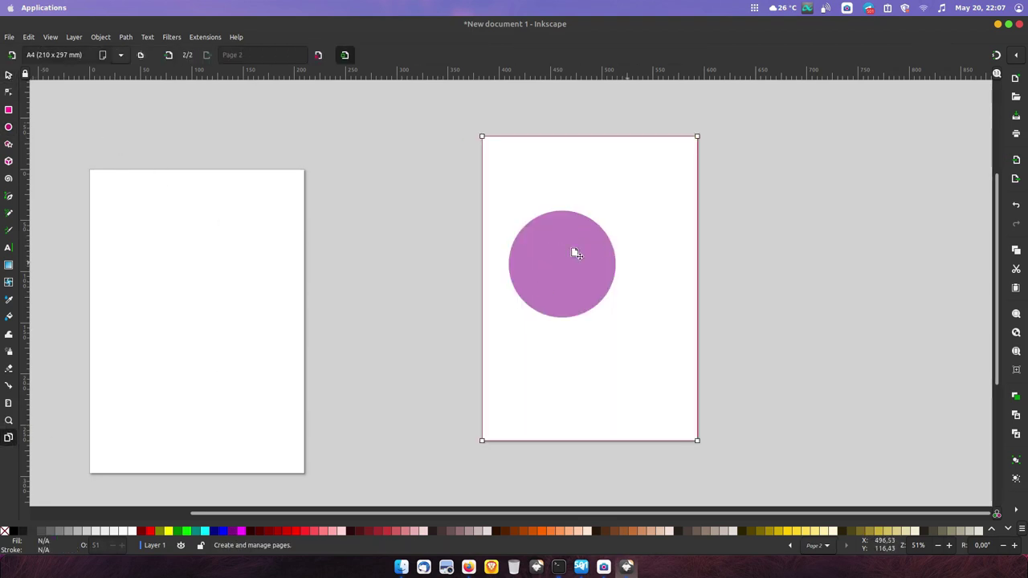
{"action": "left_click_drag", "start_coordinate": [601, 268], "coordinate": [452, 315]}
{"action": "mouse_move", "coordinate": [633, 255]}
{"action": "left_mouse_down"}
{"action": "mouse_move", "coordinate": [401, 319]}
{"action": "mouse_move", "coordinate": [469, 275]}
{"action": "left_mouse_up"}
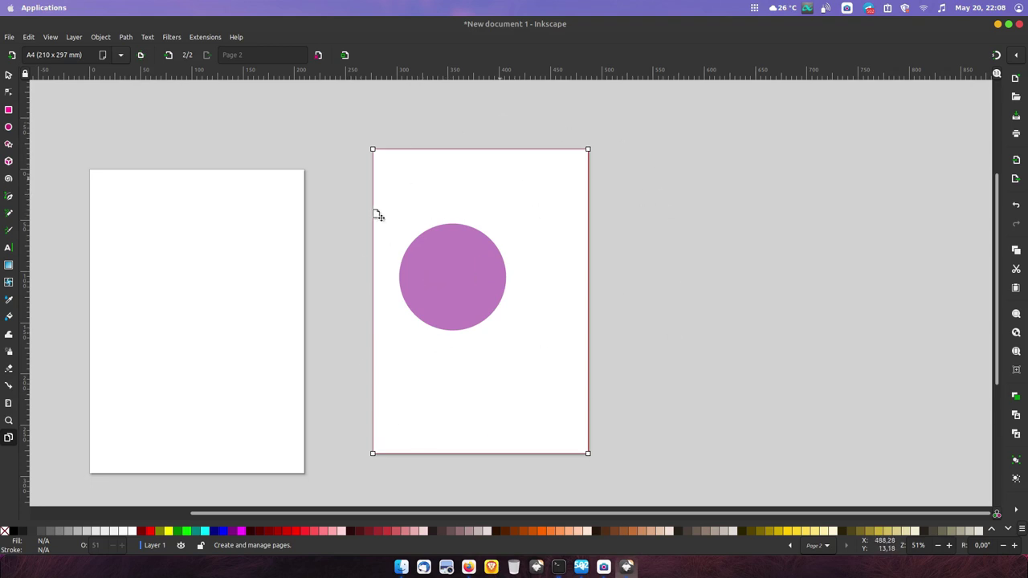
{"action": "left_click_drag", "start_coordinate": [482, 179], "coordinate": [666, 201]}
{"action": "left_click_drag", "start_coordinate": [569, 203], "coordinate": [549, 203]}
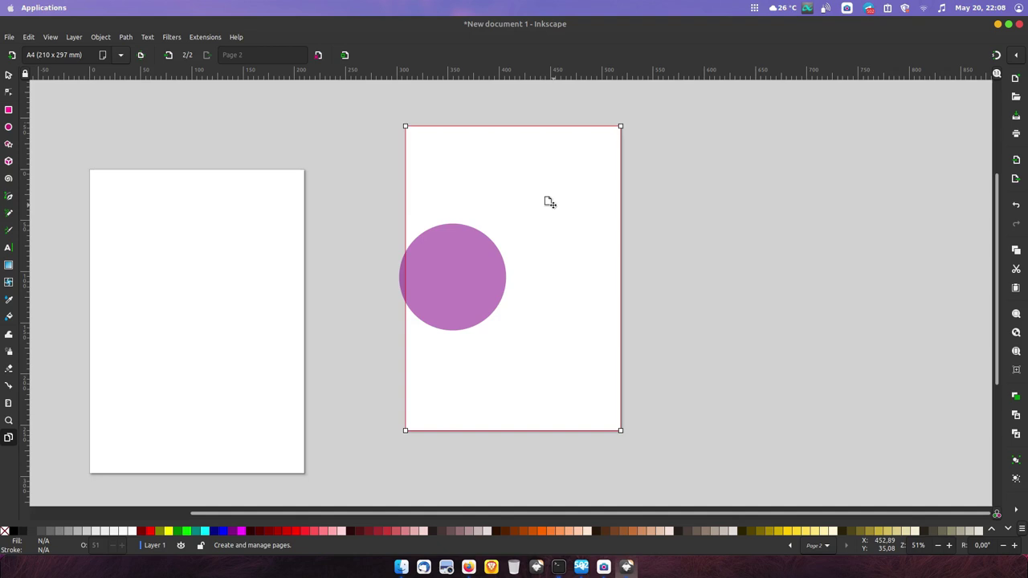
{"action": "left_click_drag", "start_coordinate": [546, 214], "coordinate": [491, 225]}
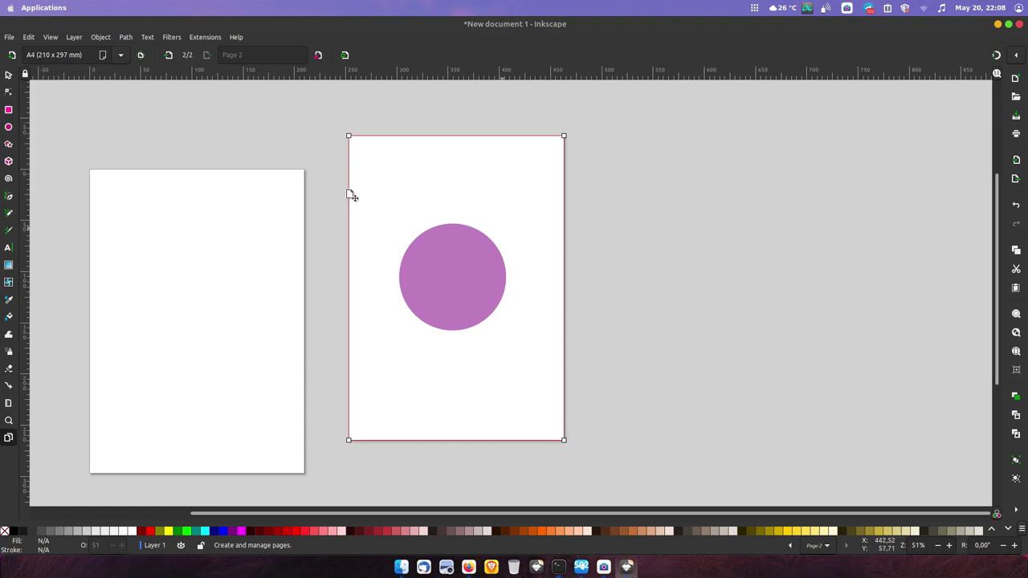
{"action": "left_click", "coordinate": [74, 37]}
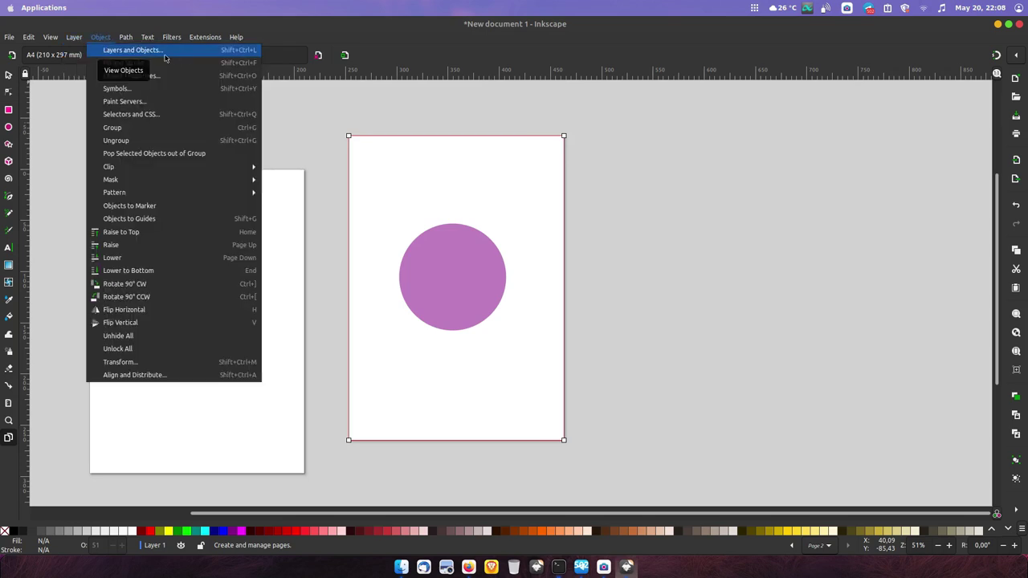
Open Layers and Objects, select path364 under Layer 1, and move the circle up-left.
{"action": "left_click", "coordinate": [87, 51]}
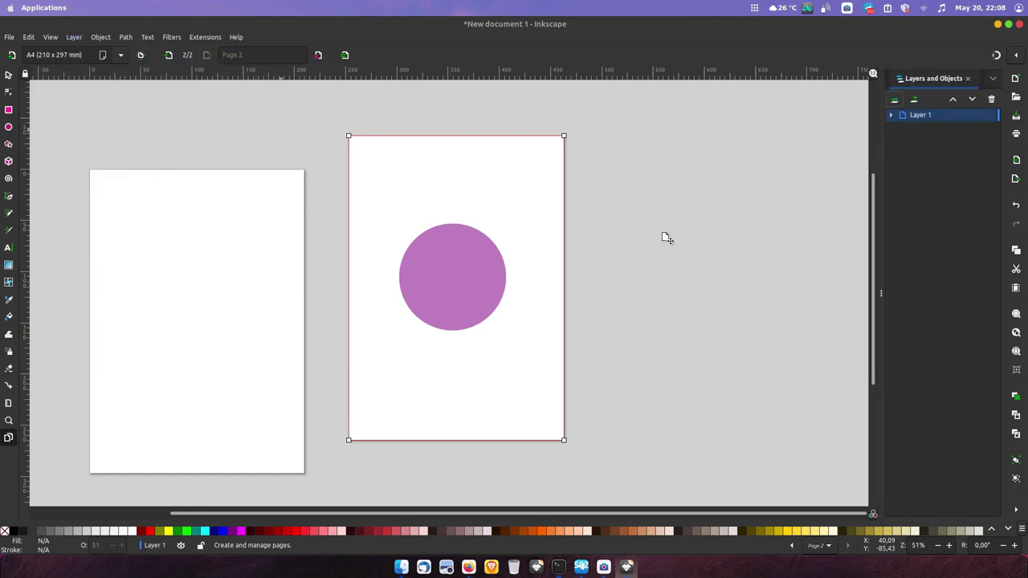
{"action": "left_click_drag", "start_coordinate": [882, 300], "coordinate": [783, 311]}
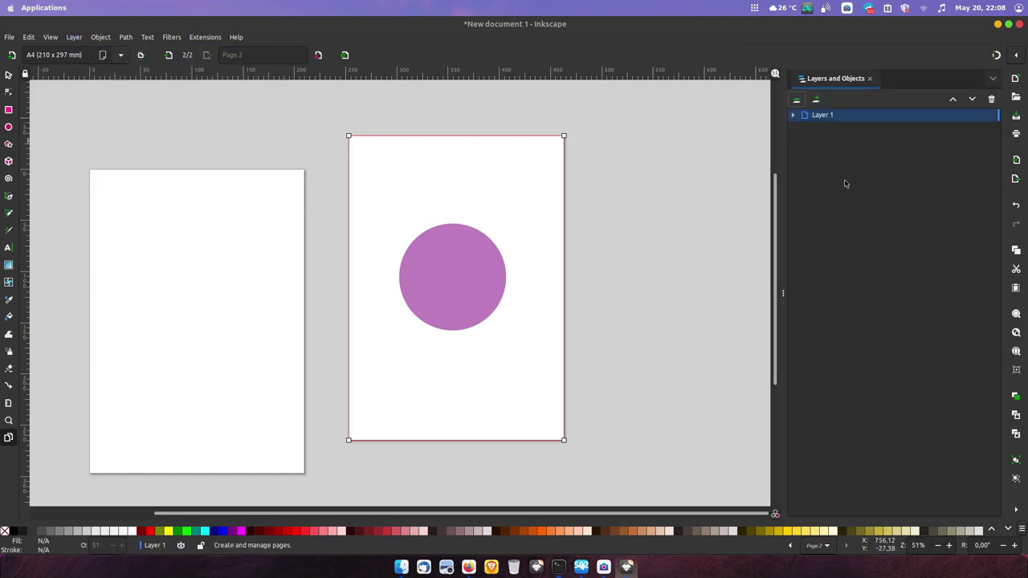
{"action": "left_click", "coordinate": [793, 117]}
{"action": "left_click", "coordinate": [830, 133]}
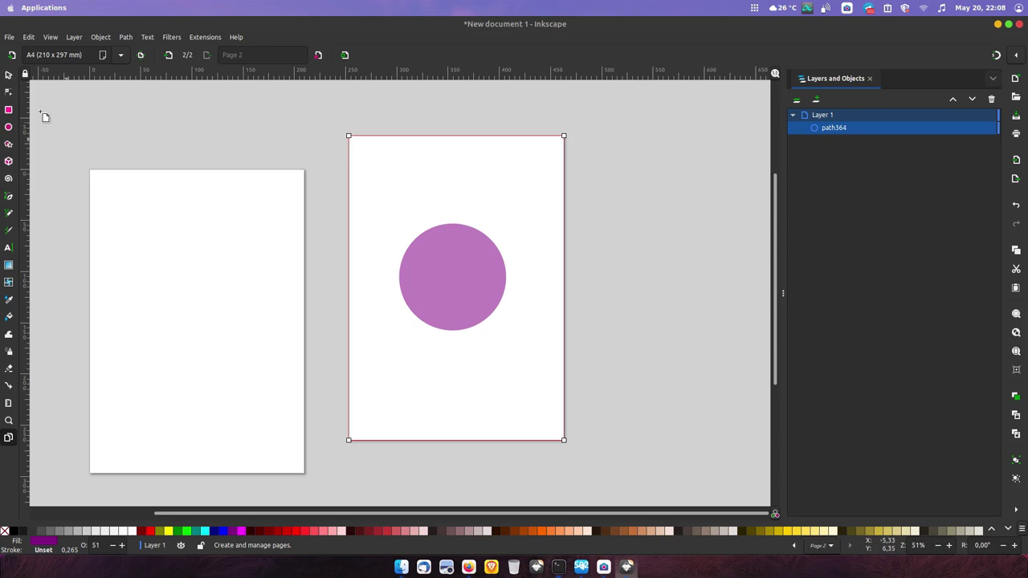
{"action": "key", "text": "s"}
{"action": "left_click_drag", "start_coordinate": [450, 281], "coordinate": [412, 232]}
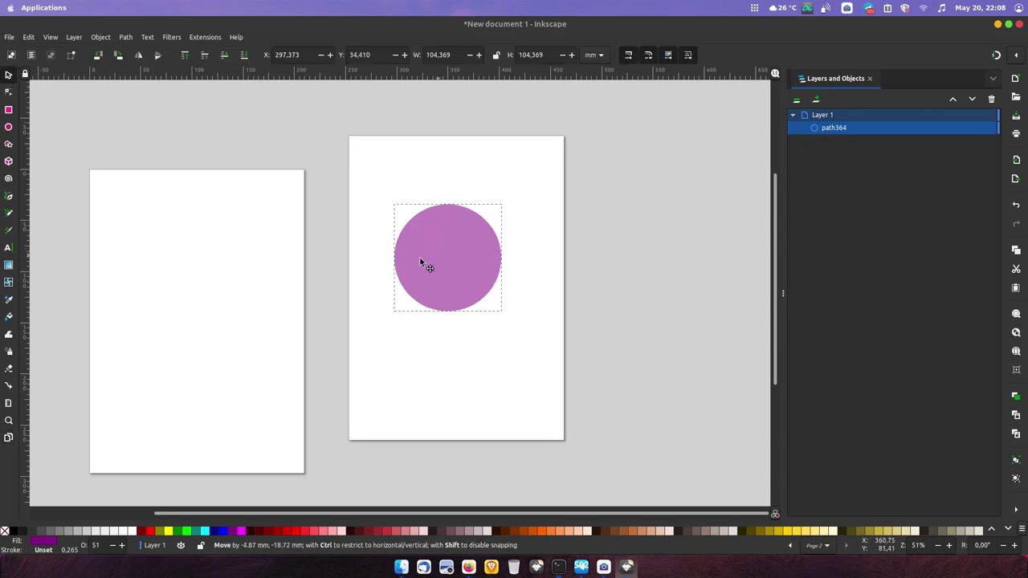
Add text 'a' below the circle and scale it up to a readable size.
{"action": "left_click", "coordinate": [8, 249]}
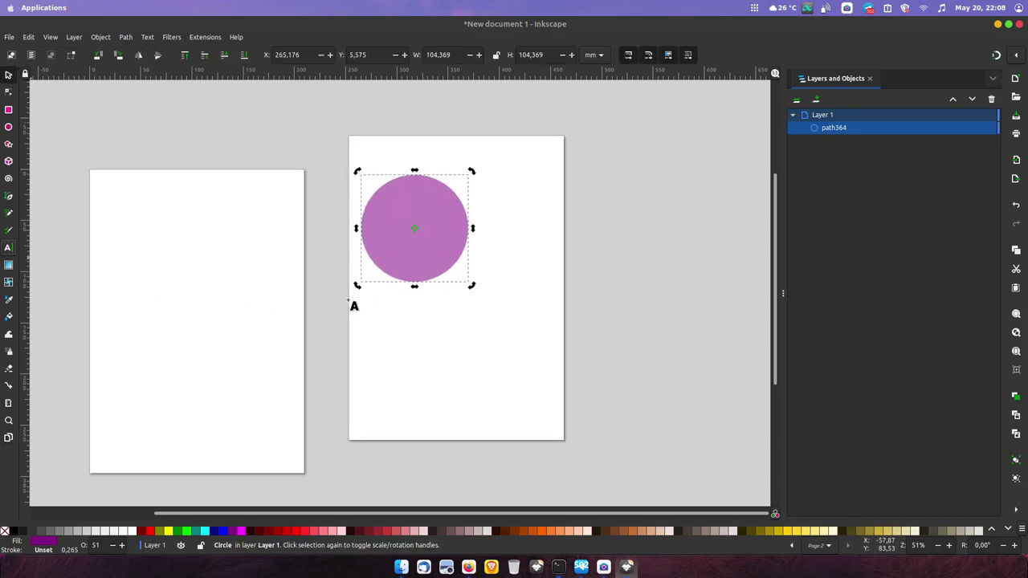
{"action": "left_click", "coordinate": [383, 319]}
{"action": "type", "text": "a"}
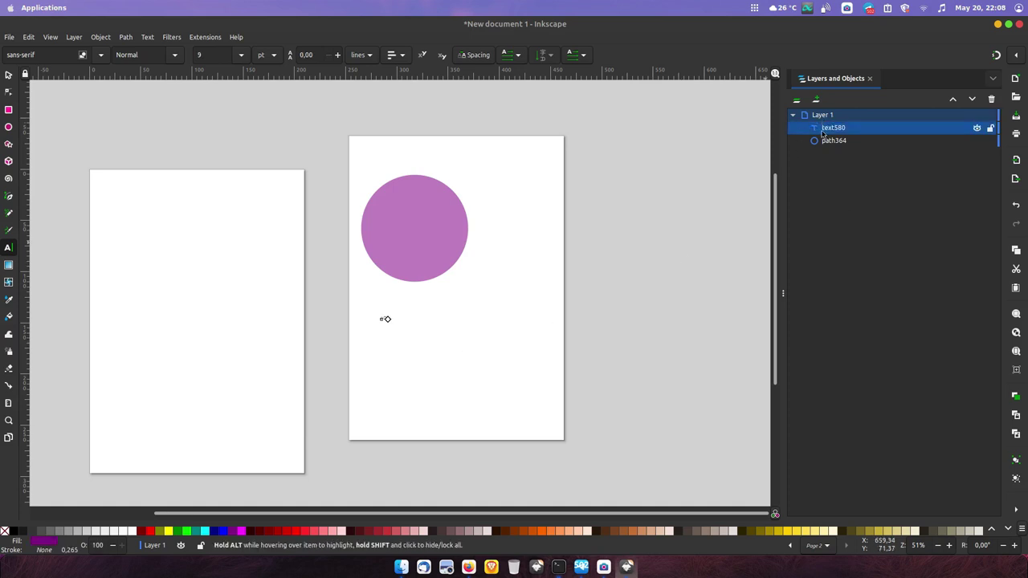
{"action": "left_click", "coordinate": [8, 75]}
{"action": "left_click_drag", "start_coordinate": [390, 322], "coordinate": [481, 368]}
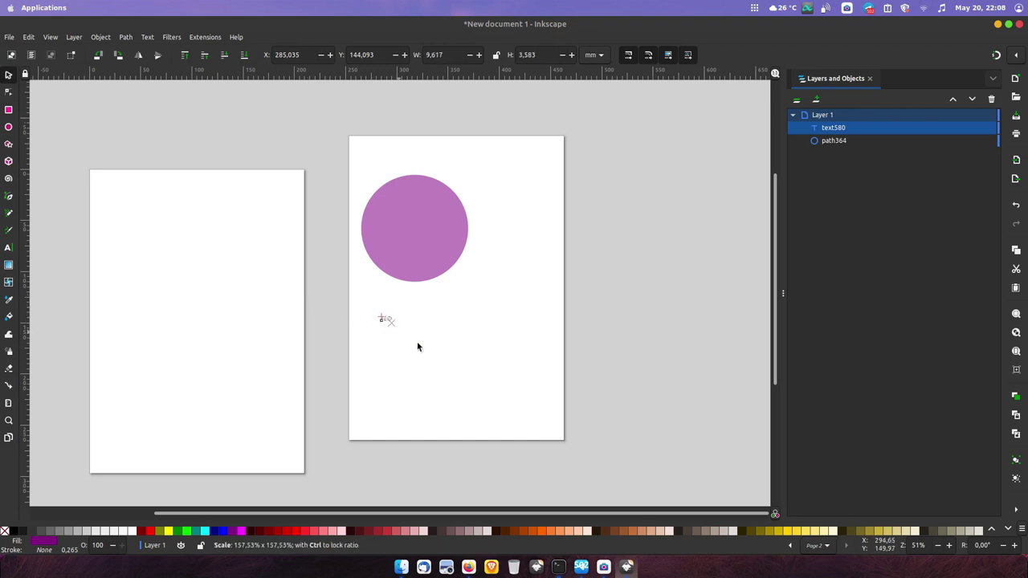
{"action": "left_click_drag", "start_coordinate": [430, 336], "coordinate": [410, 331]}
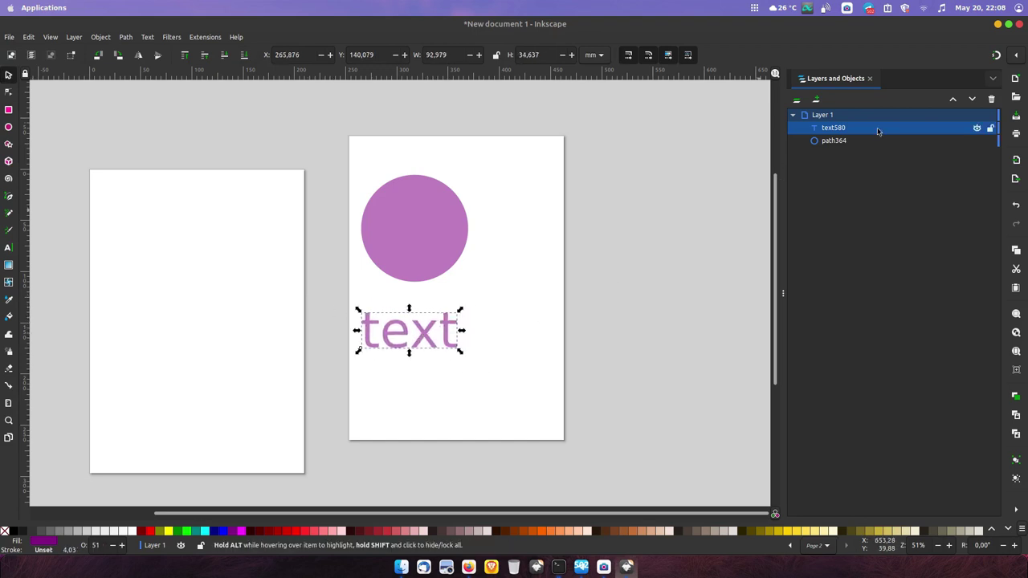
{"action": "left_click", "coordinate": [8, 37]}
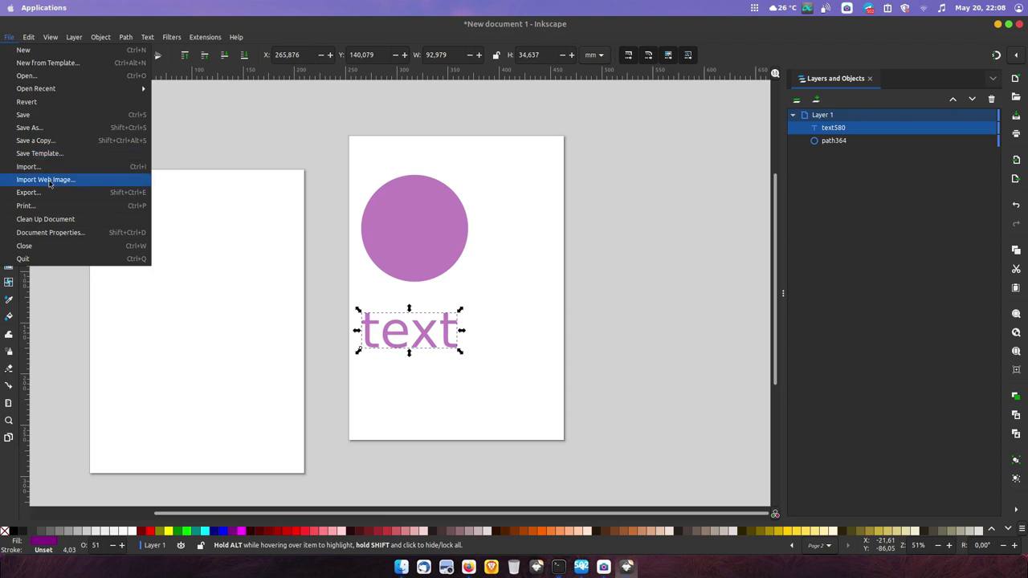
Import 7.png as an embedded image and drag it across page 2's right edge.
{"action": "left_click", "coordinate": [528, 301]}
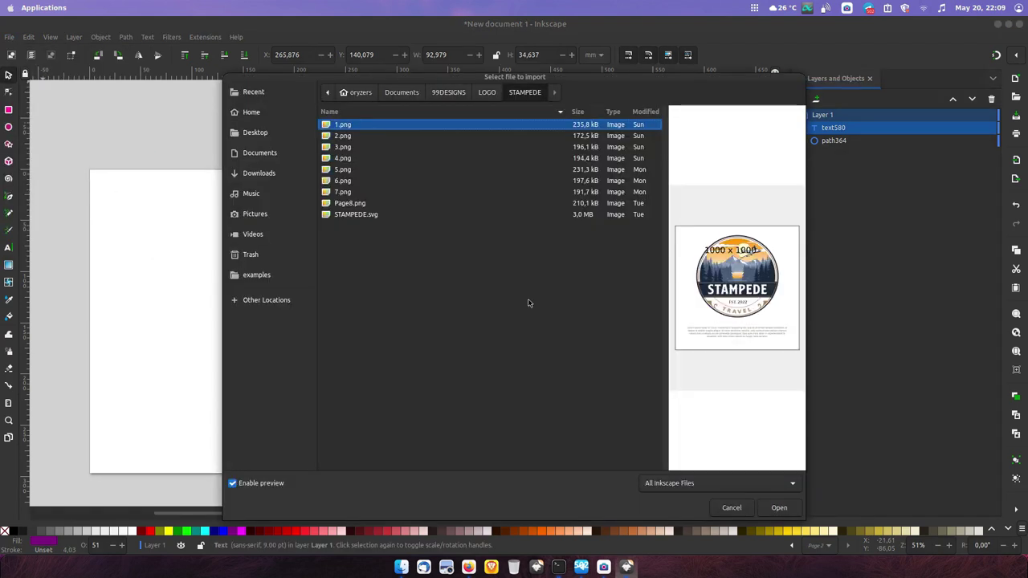
{"action": "left_click", "coordinate": [354, 195]}
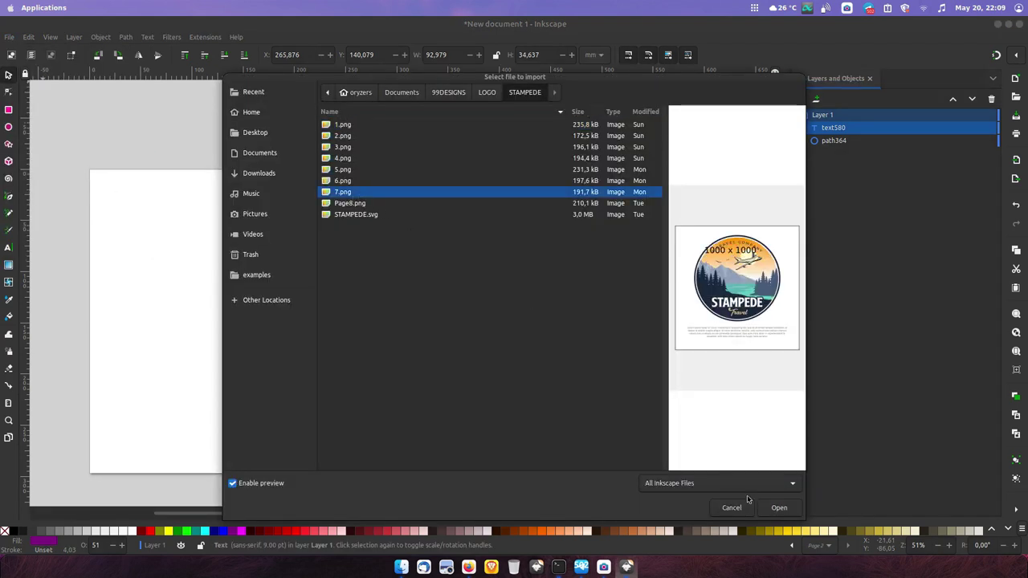
{"action": "left_click", "coordinate": [779, 507]}
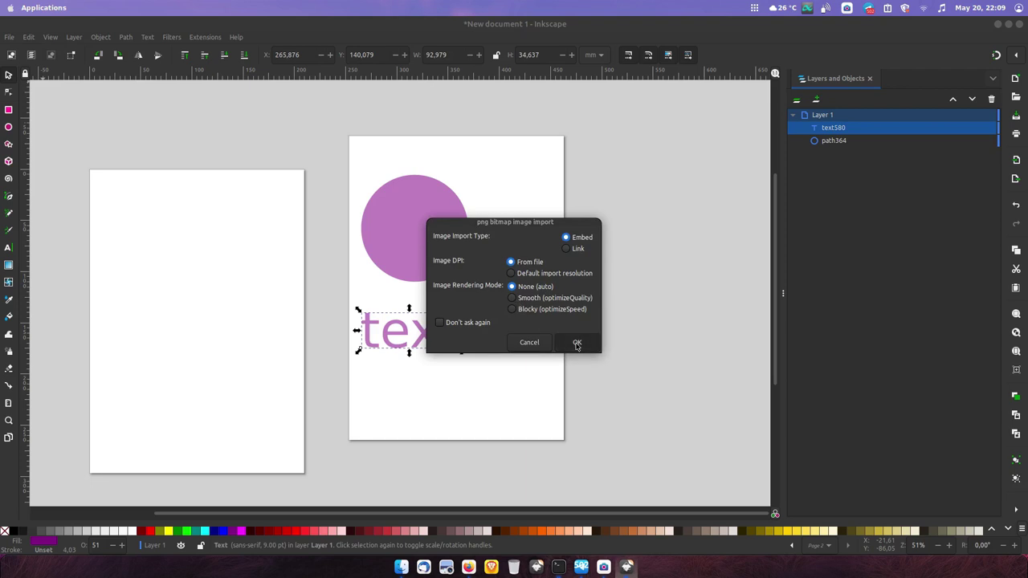
{"action": "left_click", "coordinate": [576, 342]}
{"action": "left_click_drag", "start_coordinate": [405, 273], "coordinate": [643, 277]}
{"action": "mouse_move", "coordinate": [884, 127]}
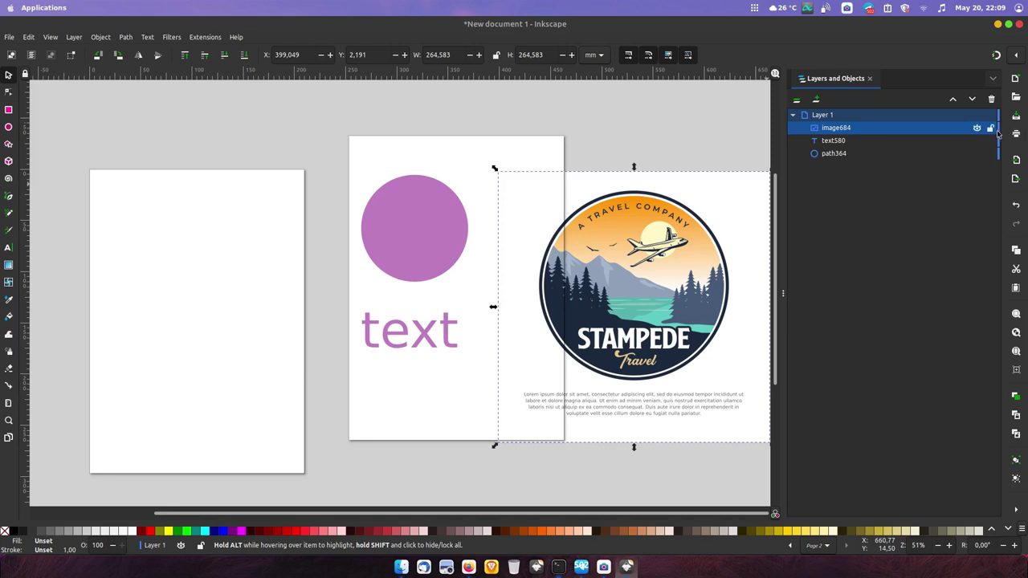
Give image684 a fully saturated red highlight colour in the object list.
{"action": "left_click", "coordinate": [999, 131]}
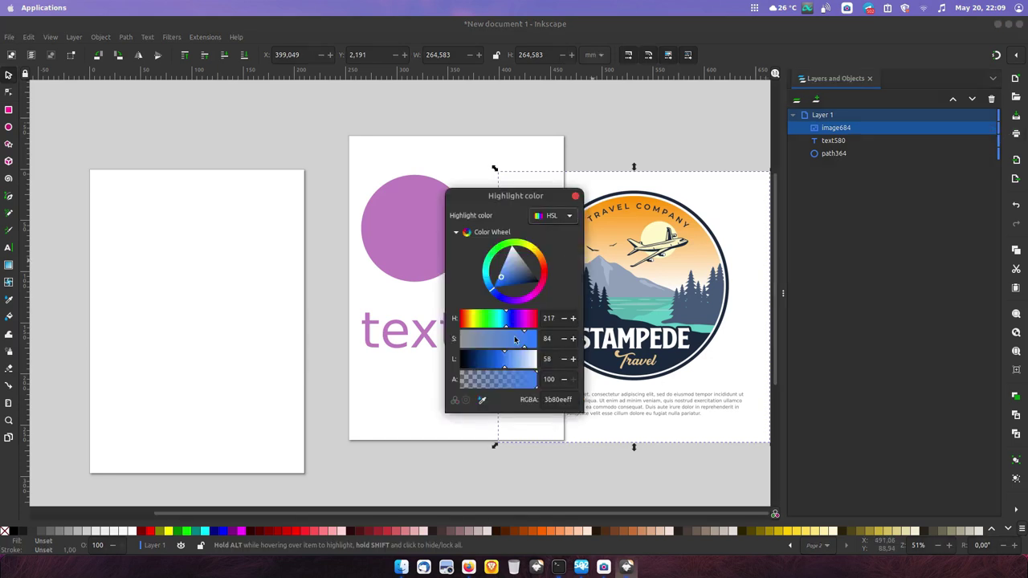
{"action": "left_click", "coordinate": [543, 273]}
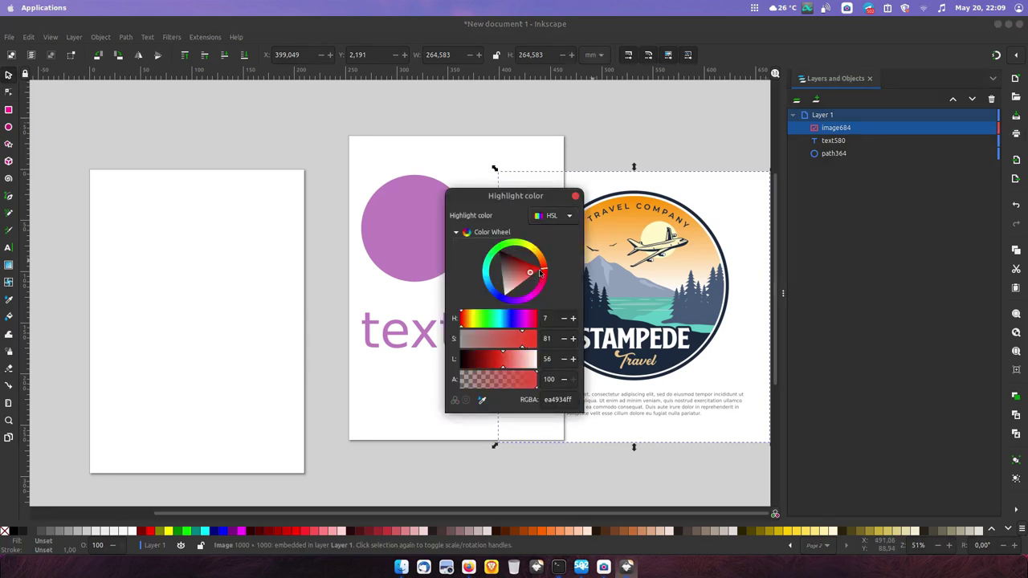
{"action": "left_click_drag", "start_coordinate": [531, 275], "coordinate": [566, 215]}
{"action": "left_click", "coordinate": [576, 197]}
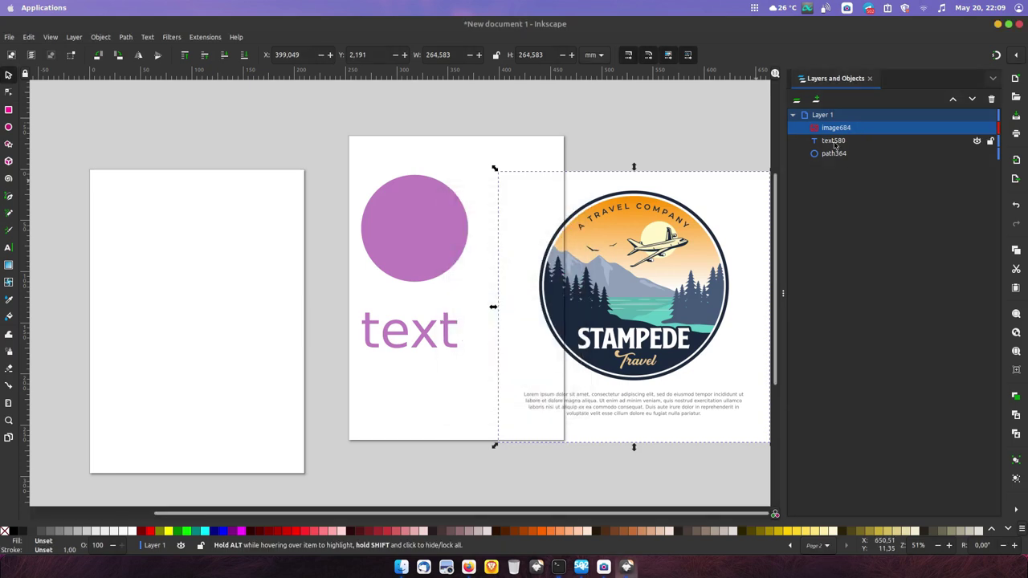
Give the text object text580 a green highlight colour.
{"action": "left_click", "coordinate": [835, 143]}
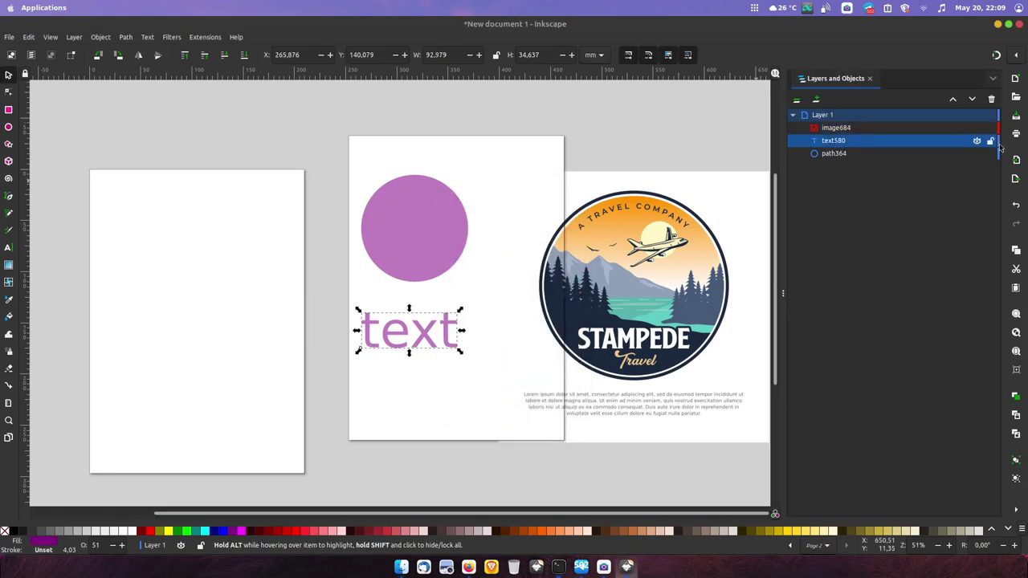
{"action": "left_click", "coordinate": [999, 142]}
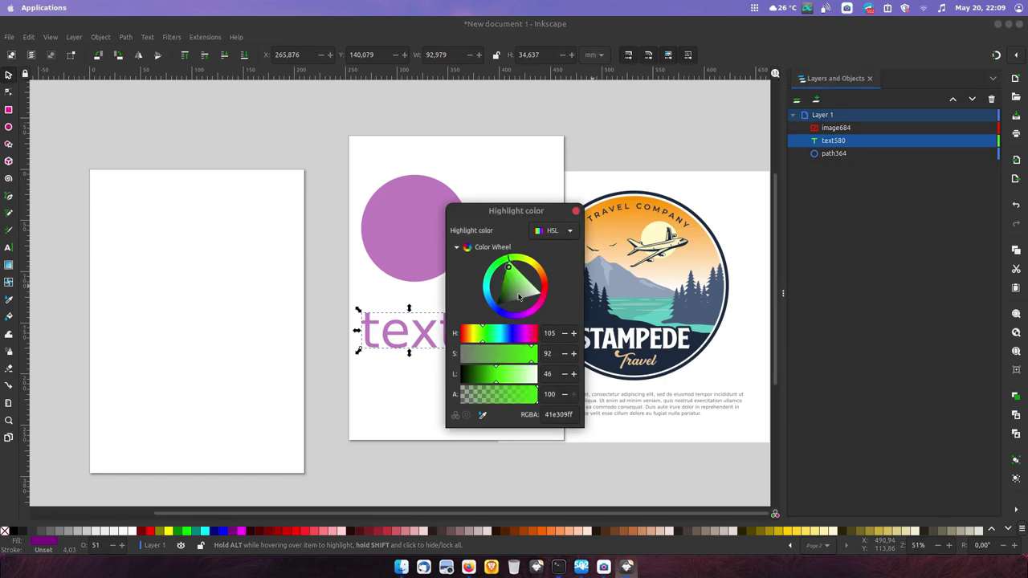
{"action": "left_click", "coordinate": [576, 212]}
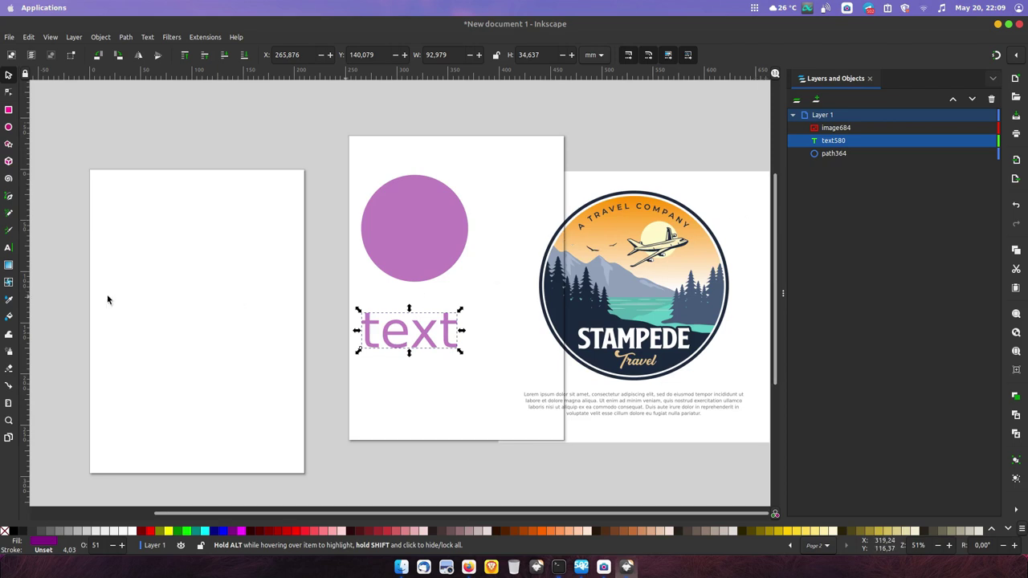
{"action": "left_click", "coordinate": [9, 196]}
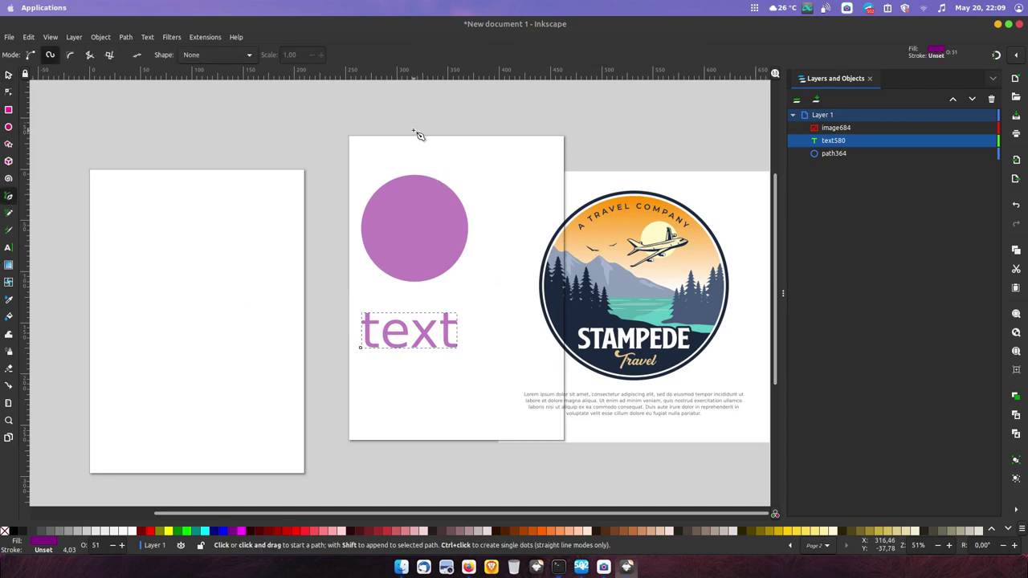
Draw a two-point curved path near the top of the page and name it 'path'.
{"action": "left_click", "coordinate": [416, 160]}
{"action": "left_click_drag", "start_coordinate": [512, 189], "coordinate": [563, 183]}
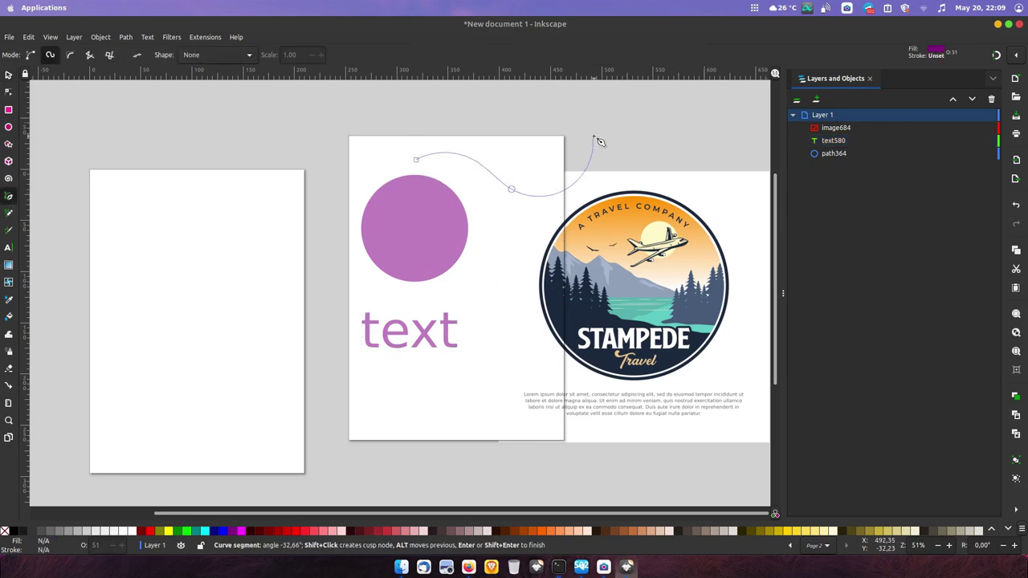
{"action": "key", "text": "Return"}
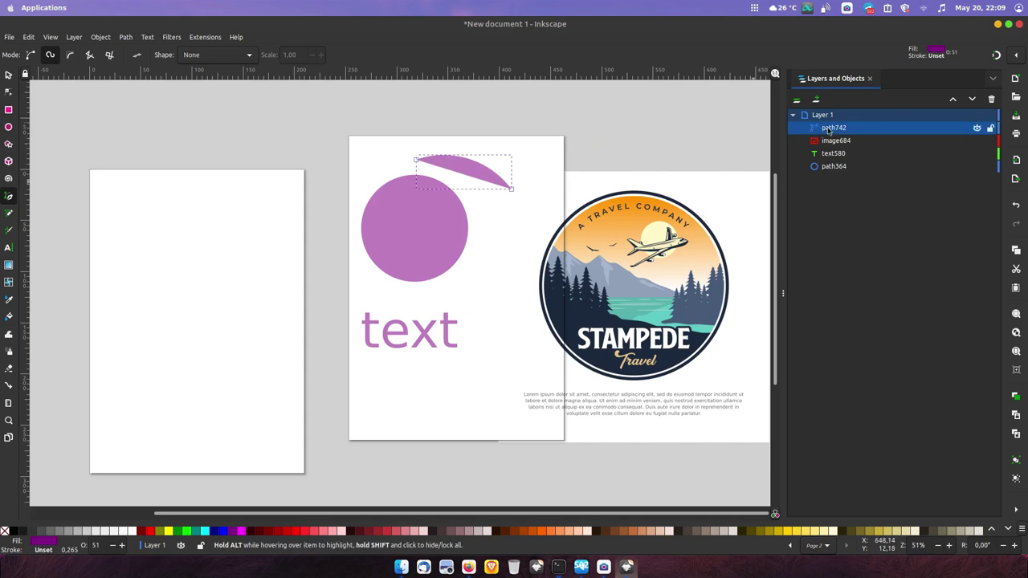
{"action": "double_click", "coordinate": [833, 128]}
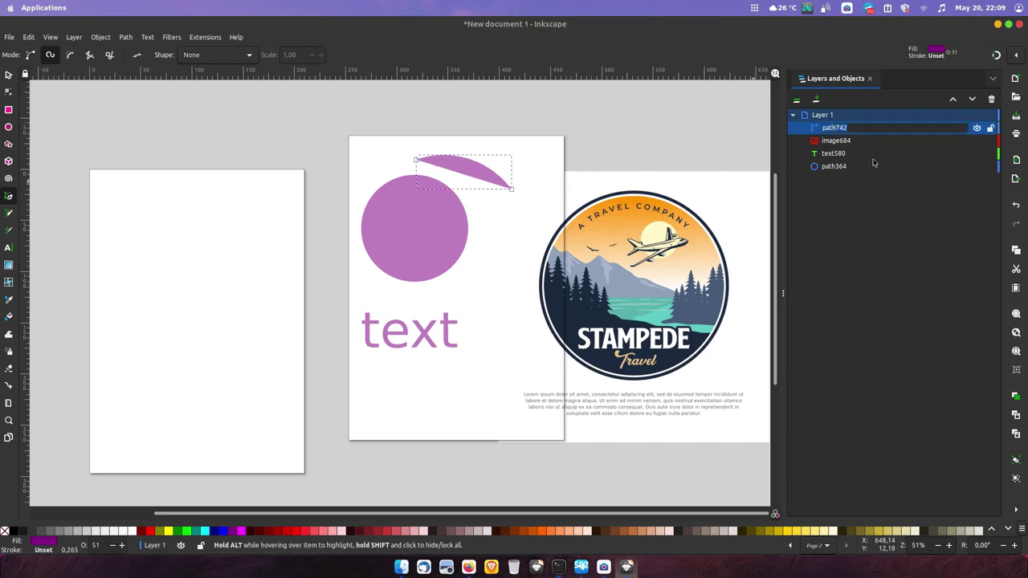
{"action": "type", "text": "path"}
{"action": "key", "text": "Return"}
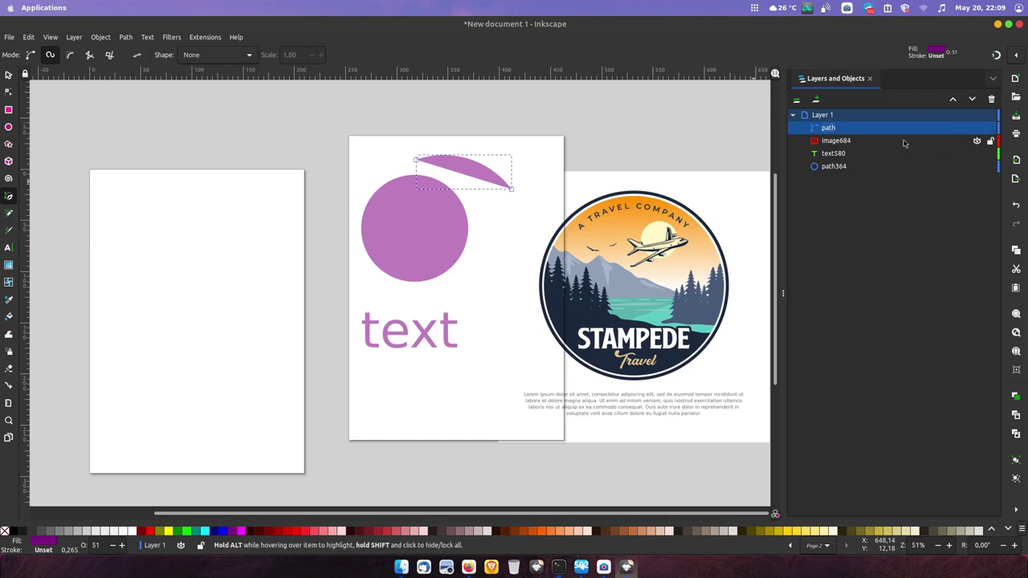
Collapse Layer 1 and add Layer 2 above it.
{"action": "left_click", "coordinate": [793, 115]}
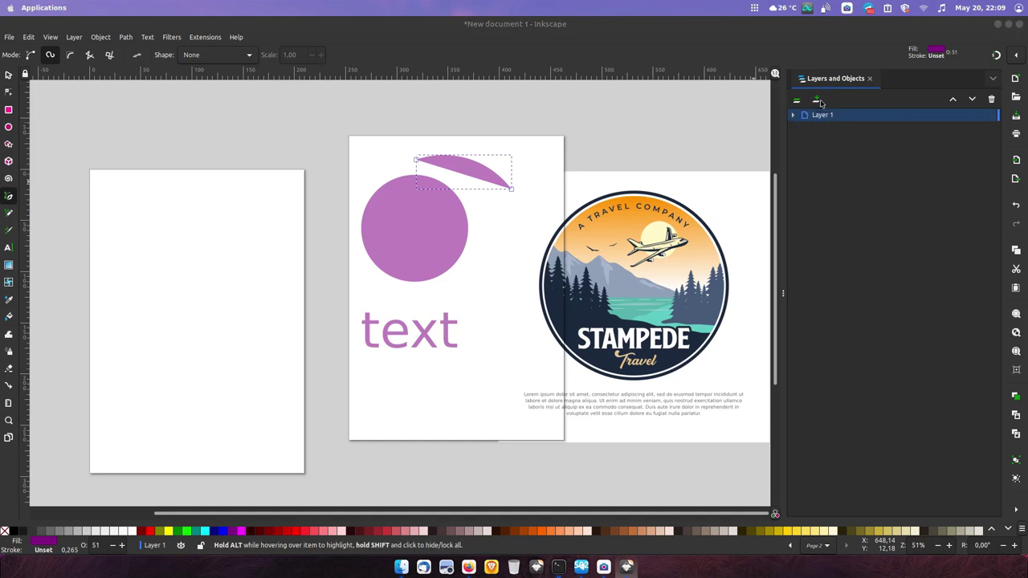
{"action": "left_click", "coordinate": [817, 100]}
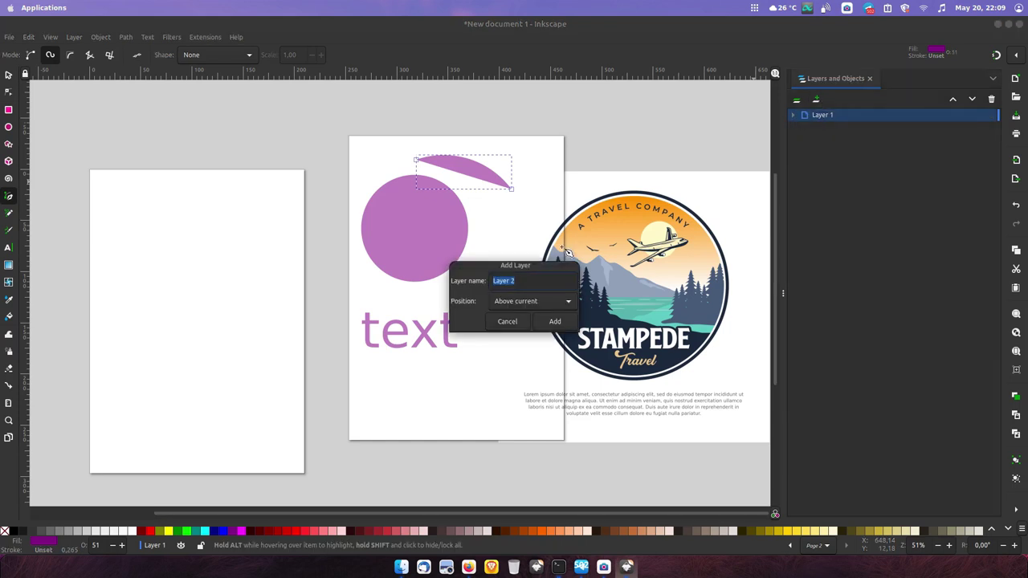
{"action": "left_click", "coordinate": [555, 321]}
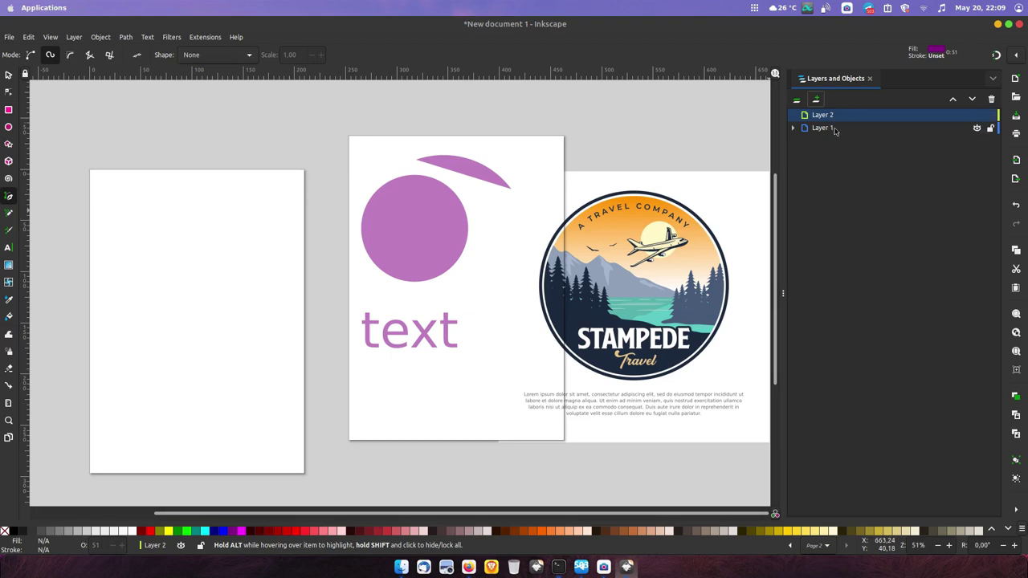
{"action": "left_click", "coordinate": [800, 103]}
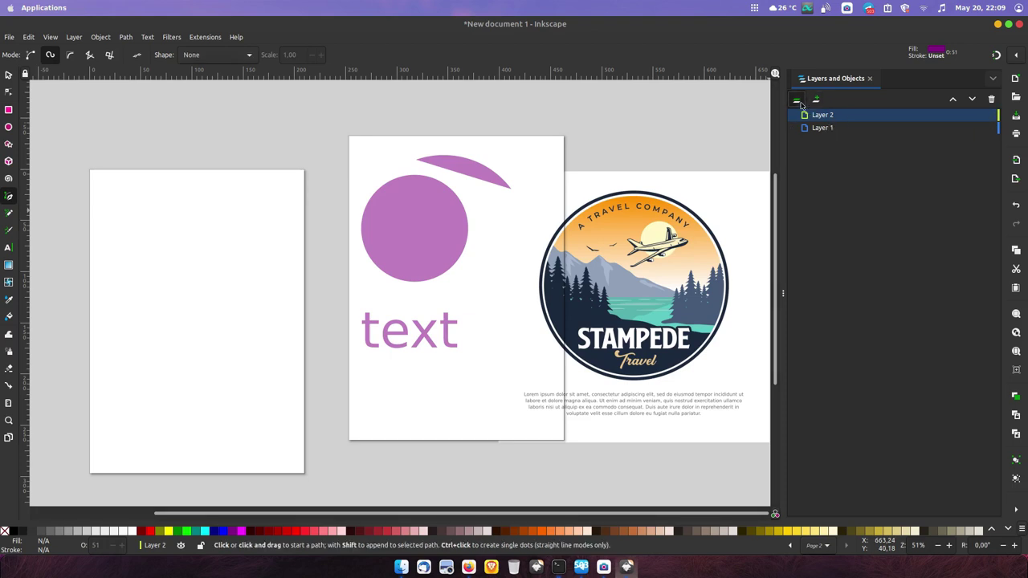
{"action": "left_click", "coordinate": [796, 101]}
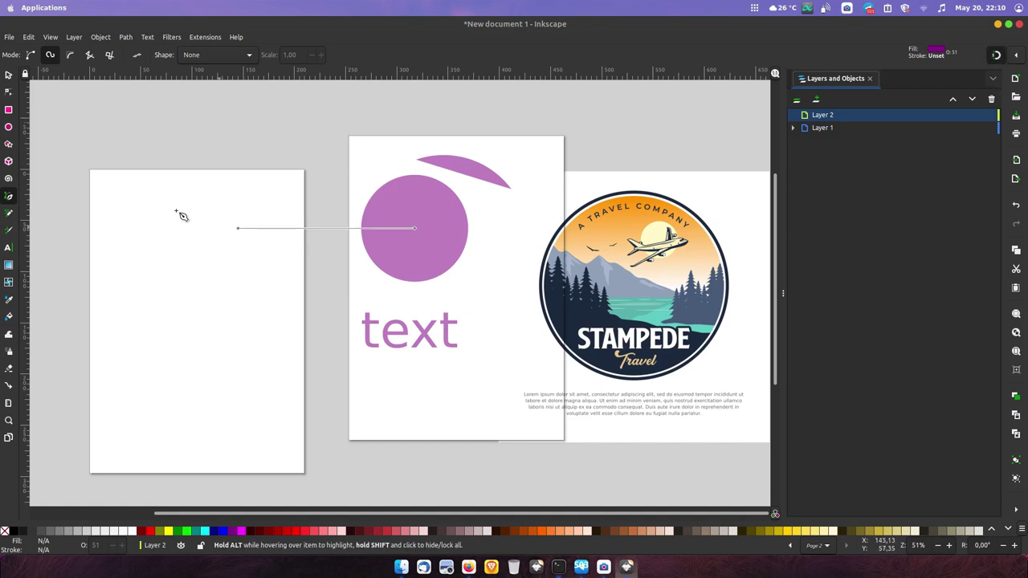
Draw a square on the blank left page and a circle to its right.
{"action": "left_click", "coordinate": [8, 109]}
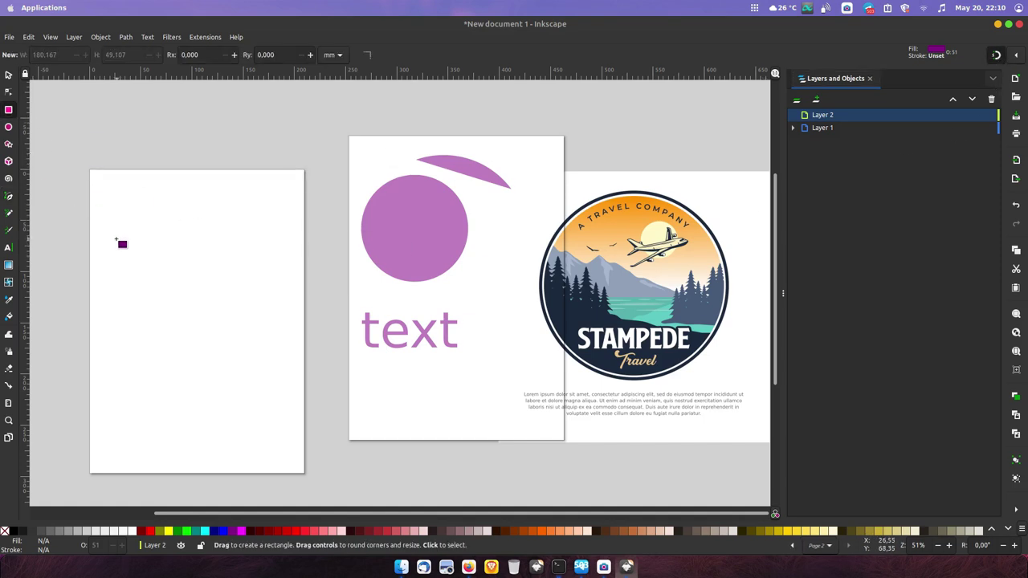
{"action": "left_click_drag", "start_coordinate": [119, 240], "coordinate": [207, 330]}
{"action": "left_click", "coordinate": [8, 127]}
{"action": "left_click_drag", "start_coordinate": [252, 260], "coordinate": [320, 339]}
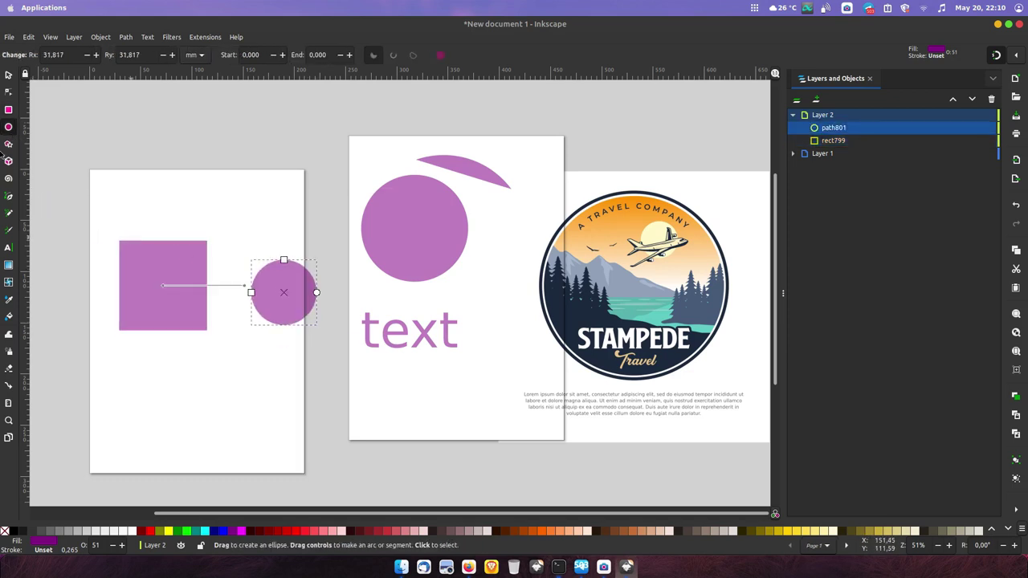
Reposition the circle beside the square.
{"action": "double_click", "coordinate": [8, 74]}
{"action": "left_click", "coordinate": [308, 287]}
{"action": "left_click", "coordinate": [749, 82]}
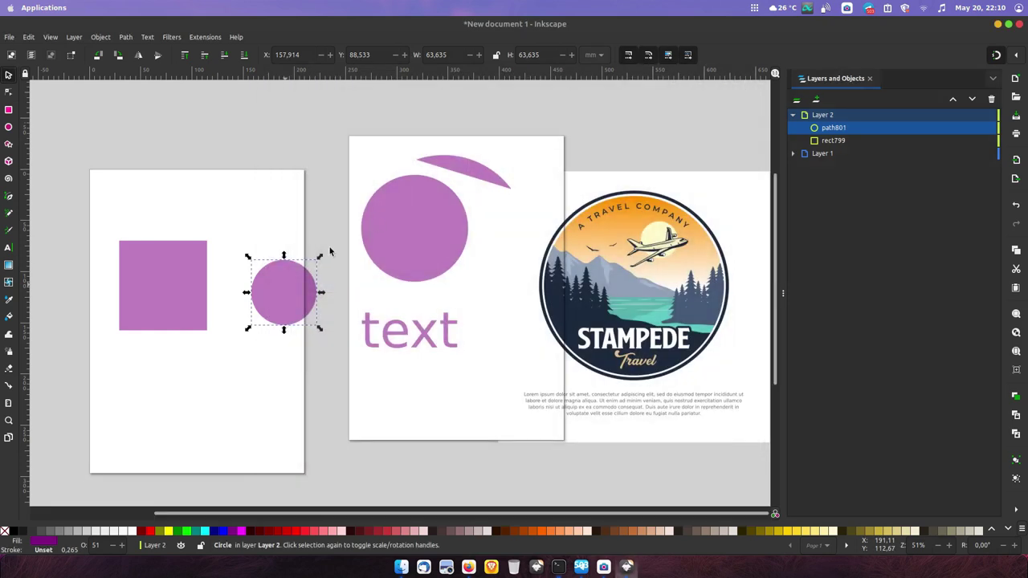
{"action": "mouse_move", "coordinate": [287, 285]}
{"action": "left_mouse_down"}
{"action": "mouse_move", "coordinate": [249, 279]}
{"action": "mouse_move", "coordinate": [220, 386]}
{"action": "mouse_move", "coordinate": [167, 387]}
{"action": "left_mouse_up"}
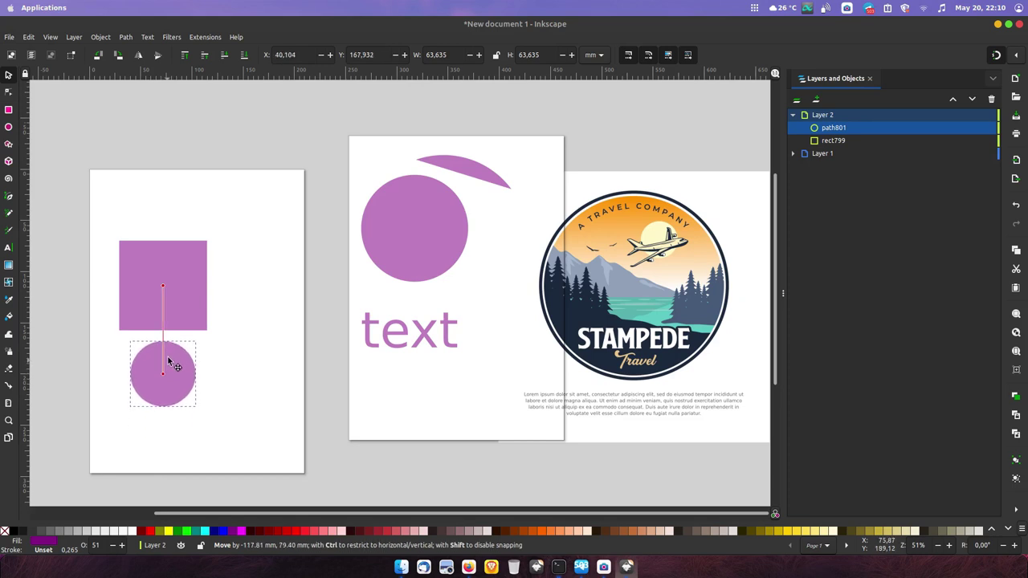
{"action": "mouse_move", "coordinate": [167, 387]}
{"action": "left_mouse_down"}
{"action": "mouse_move", "coordinate": [233, 374]}
{"action": "mouse_move", "coordinate": [259, 282]}
{"action": "mouse_move", "coordinate": [268, 284]}
{"action": "mouse_move", "coordinate": [261, 254]}
{"action": "mouse_move", "coordinate": [280, 308]}
{"action": "left_mouse_up"}
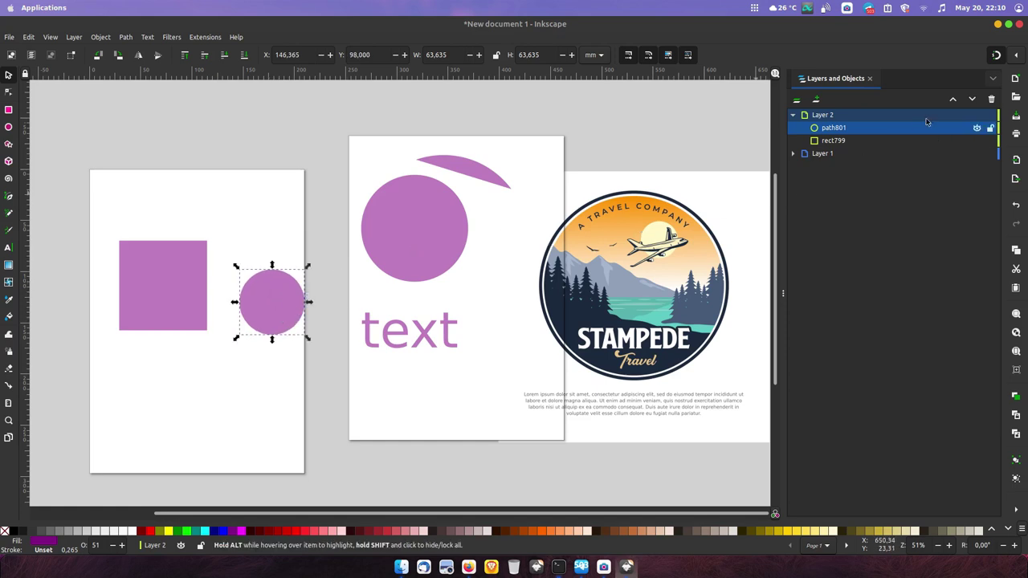
Turn off alignment snapping and move the circle level with the square.
{"action": "left_click", "coordinate": [1017, 56]}
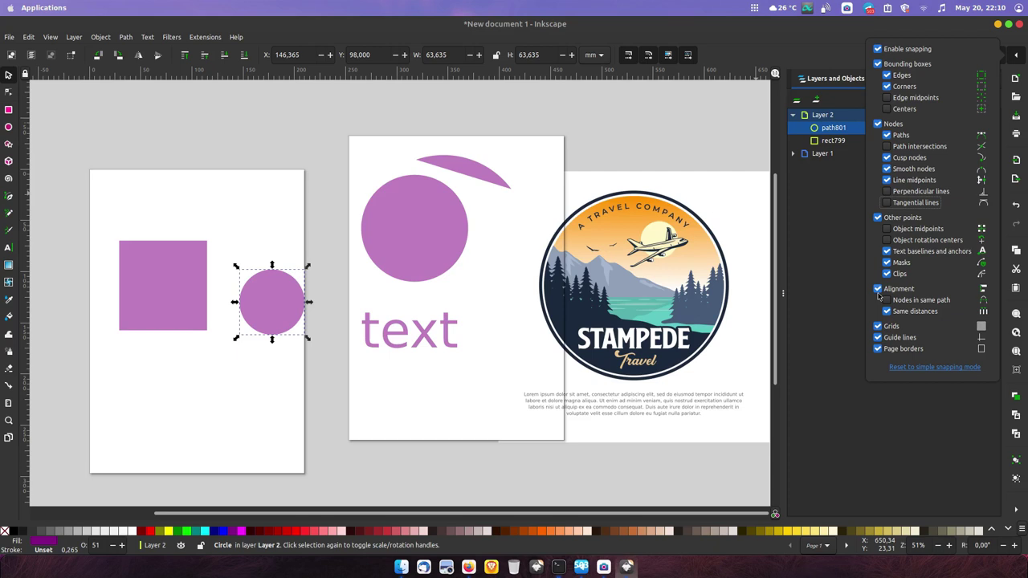
{"action": "left_click", "coordinate": [878, 289]}
{"action": "left_click", "coordinate": [280, 324]}
{"action": "mouse_move", "coordinate": [293, 321]}
{"action": "left_mouse_down"}
{"action": "mouse_move", "coordinate": [285, 300]}
{"action": "mouse_move", "coordinate": [317, 323]}
{"action": "left_mouse_up"}
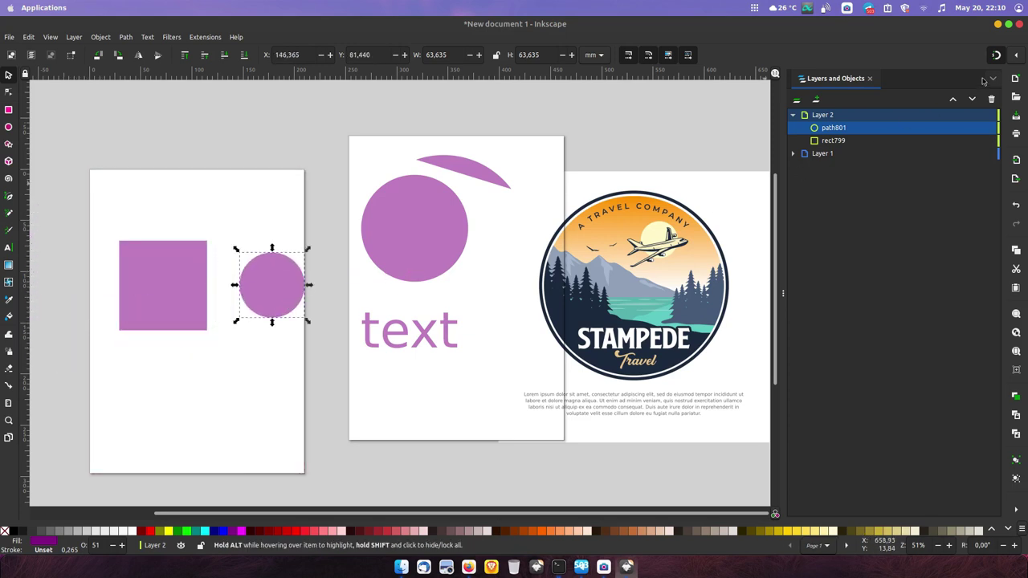
Switch the snapping options back to simple mode.
{"action": "left_click", "coordinate": [1016, 54]}
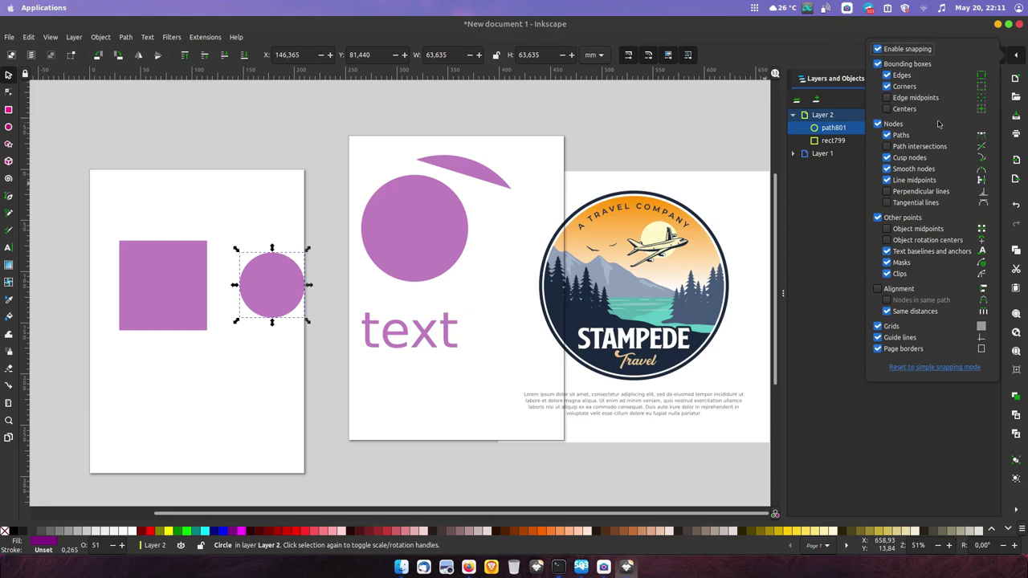
{"action": "left_click", "coordinate": [1017, 56]}
{"action": "left_click", "coordinate": [1017, 56]}
{"action": "left_click", "coordinate": [918, 368]}
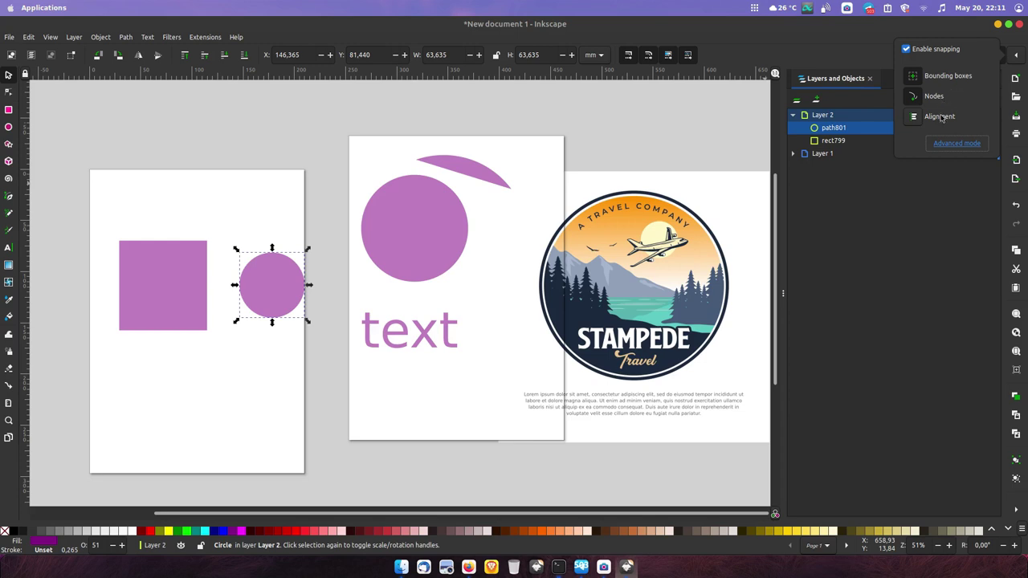
{"action": "left_click", "coordinate": [833, 44]}
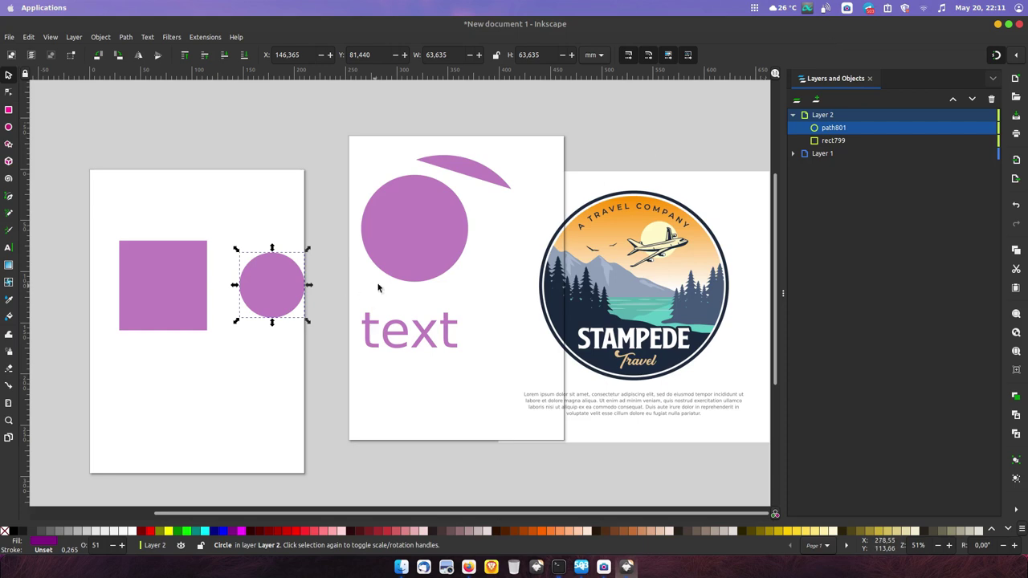
{"action": "left_click", "coordinate": [17, 40]}
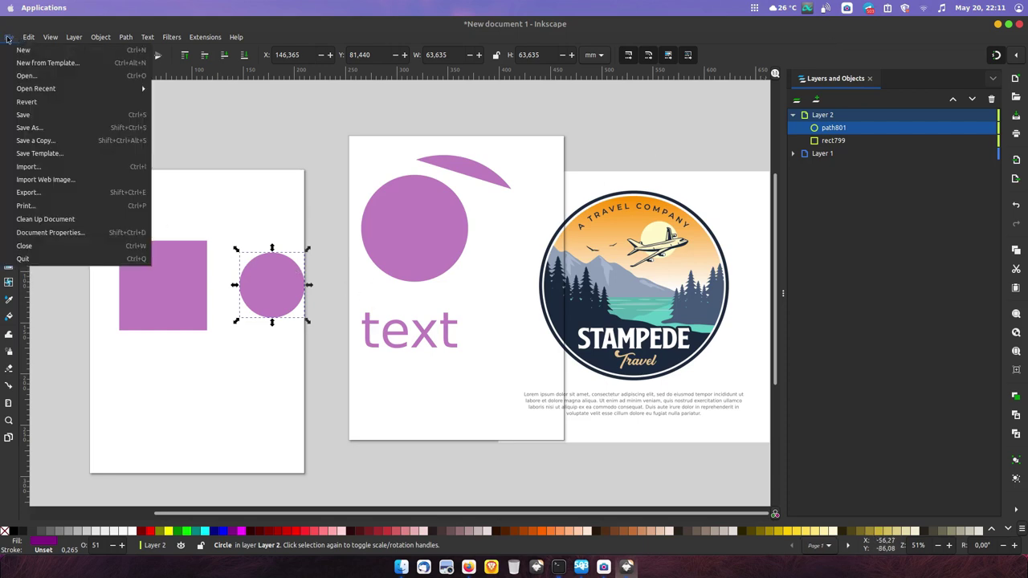
Open Export, preview Page 2, then switch to Batch Export for the selected circle.
{"action": "left_click", "coordinate": [88, 197]}
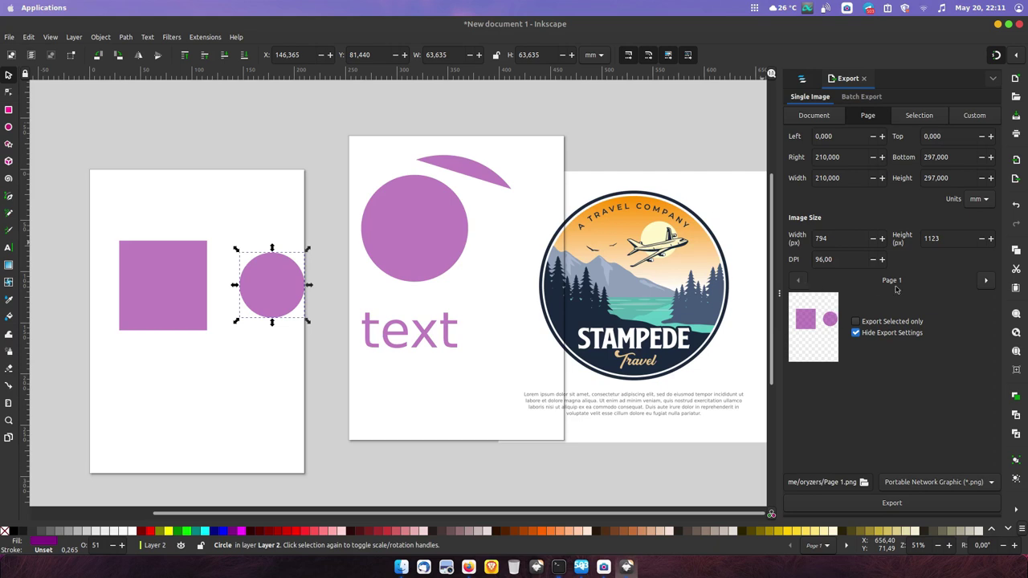
{"action": "left_click", "coordinate": [986, 281]}
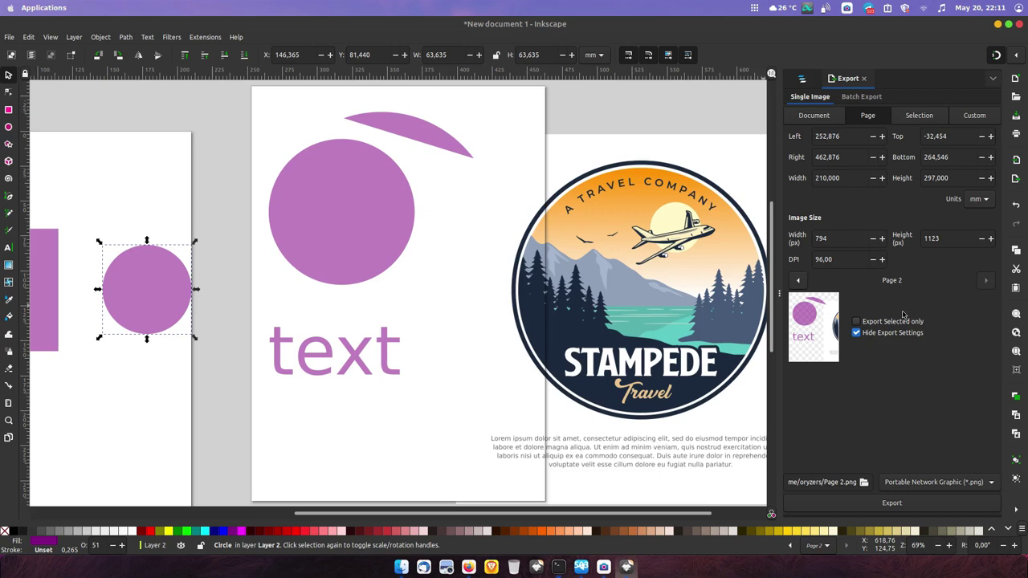
{"action": "left_click", "coordinate": [862, 97]}
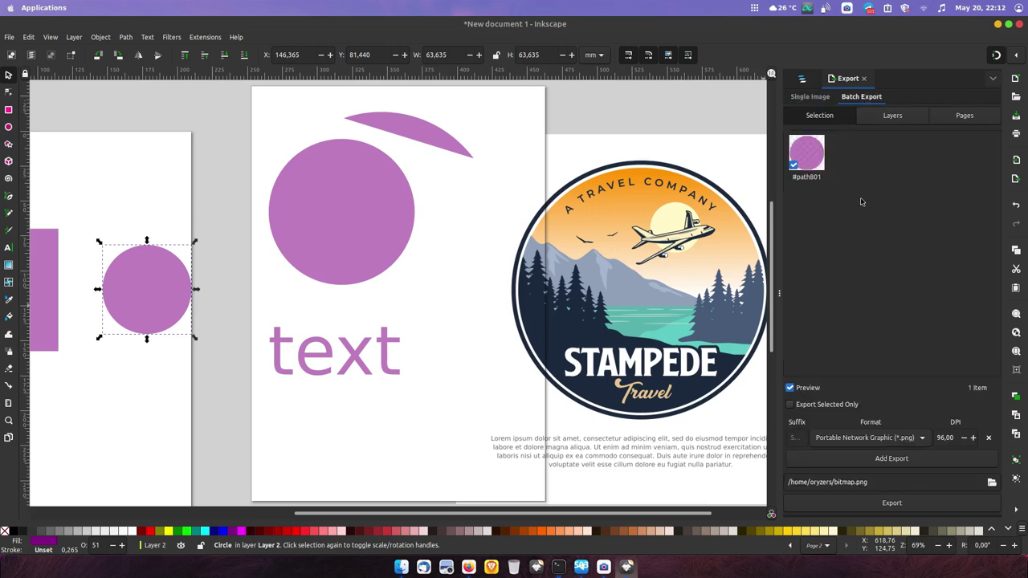
Browse the Layers and Pages batch-export lists, collapsing Layer 2's objects.
{"action": "left_click", "coordinate": [900, 120]}
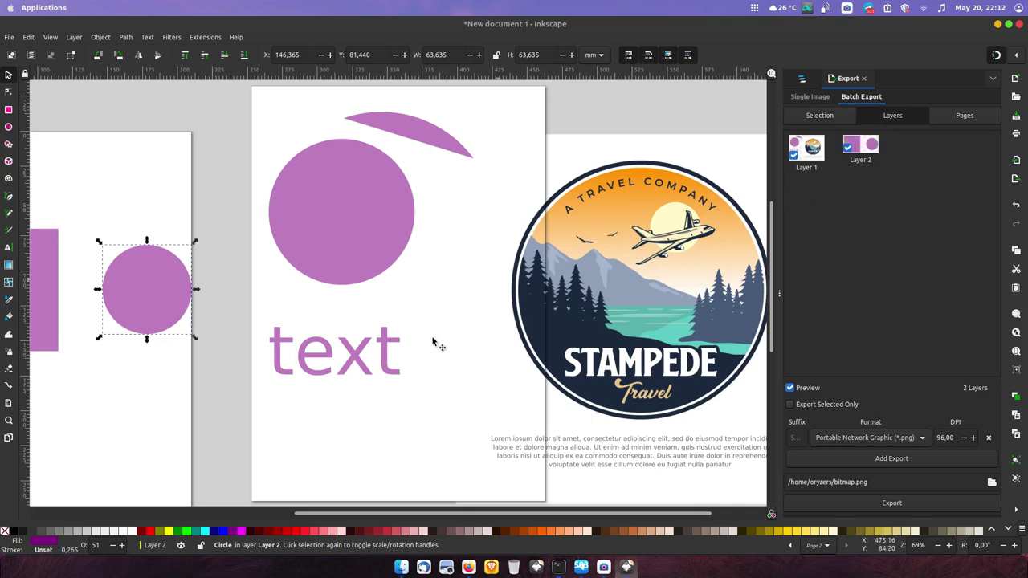
{"action": "scroll", "coordinate": [416, 339], "scroll_direction": "down", "scroll_amount": 1}
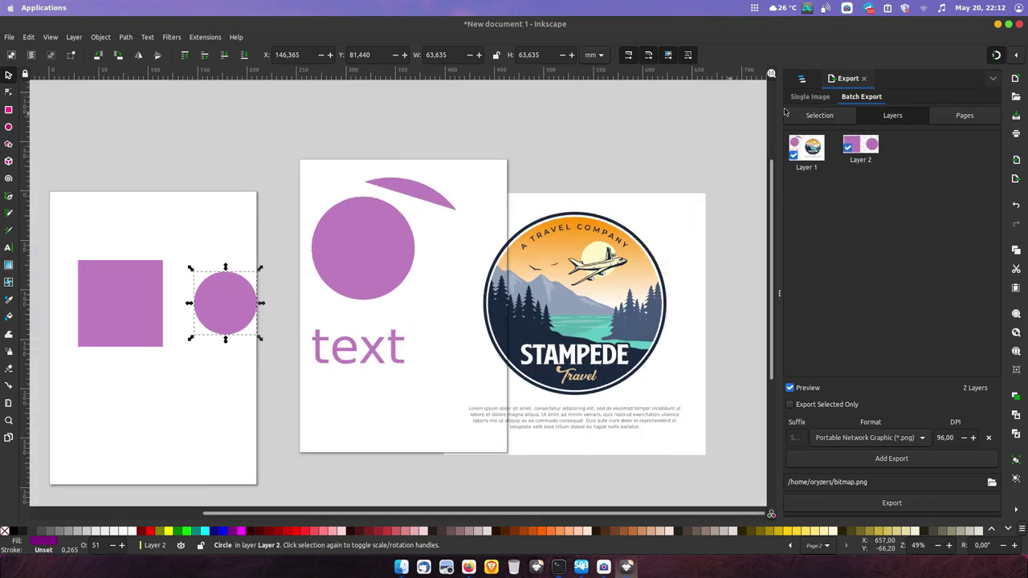
{"action": "left_click", "coordinate": [801, 79]}
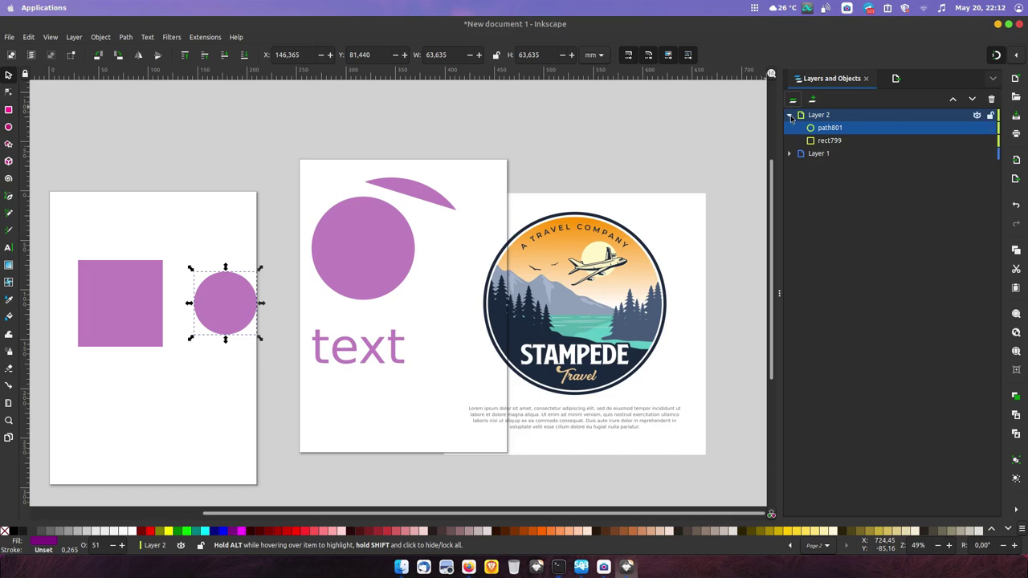
{"action": "left_click", "coordinate": [791, 117]}
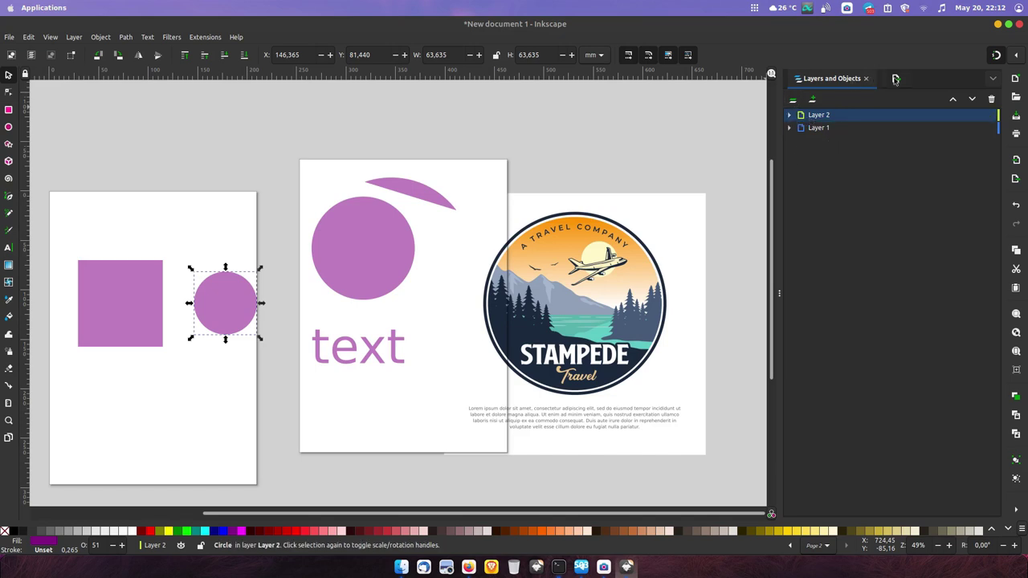
{"action": "left_click", "coordinate": [896, 78]}
{"action": "left_click", "coordinate": [965, 115]}
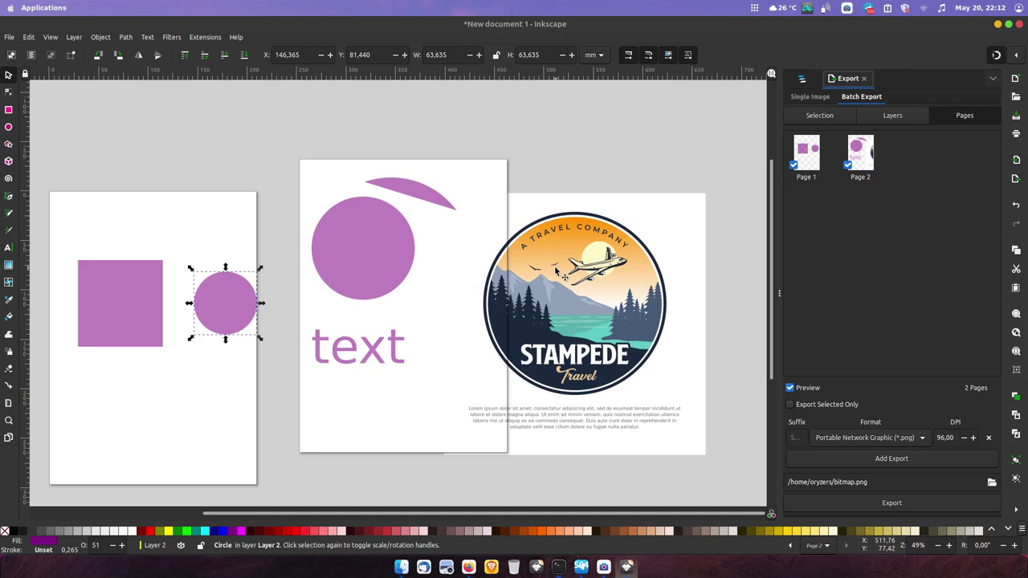
{"action": "scroll", "coordinate": [556, 268], "scroll_direction": "down", "scroll_amount": 2}
Move the STAMPEDE badge clear of page 2 and exclude Page 2 from export.
{"action": "left_click", "coordinate": [562, 291]}
{"action": "left_click_drag", "start_coordinate": [563, 291], "coordinate": [608, 277]}
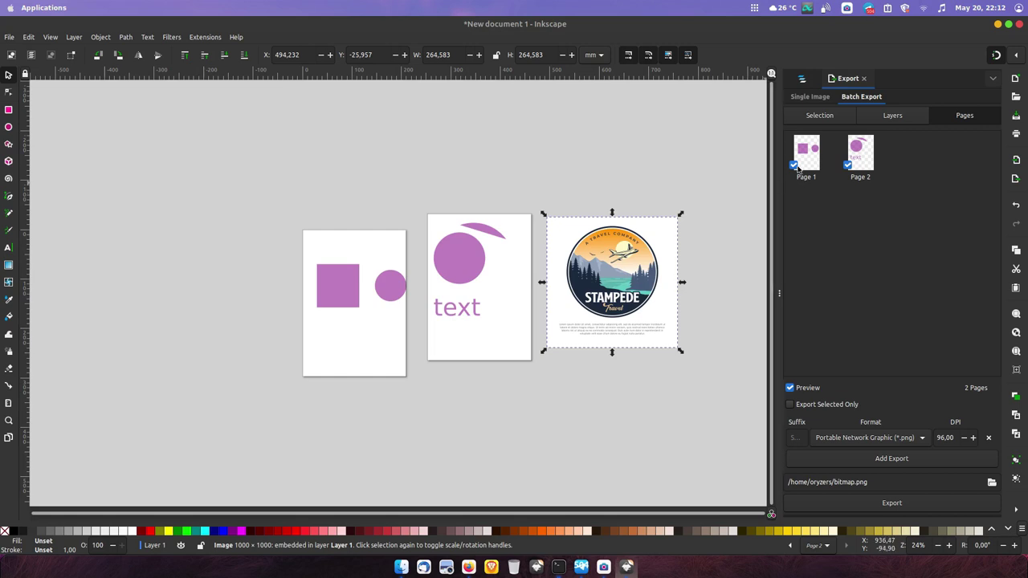
{"action": "left_click", "coordinate": [848, 166]}
List the selection for batch export, leaving only the purple square rect799.
{"action": "left_click", "coordinate": [829, 118]}
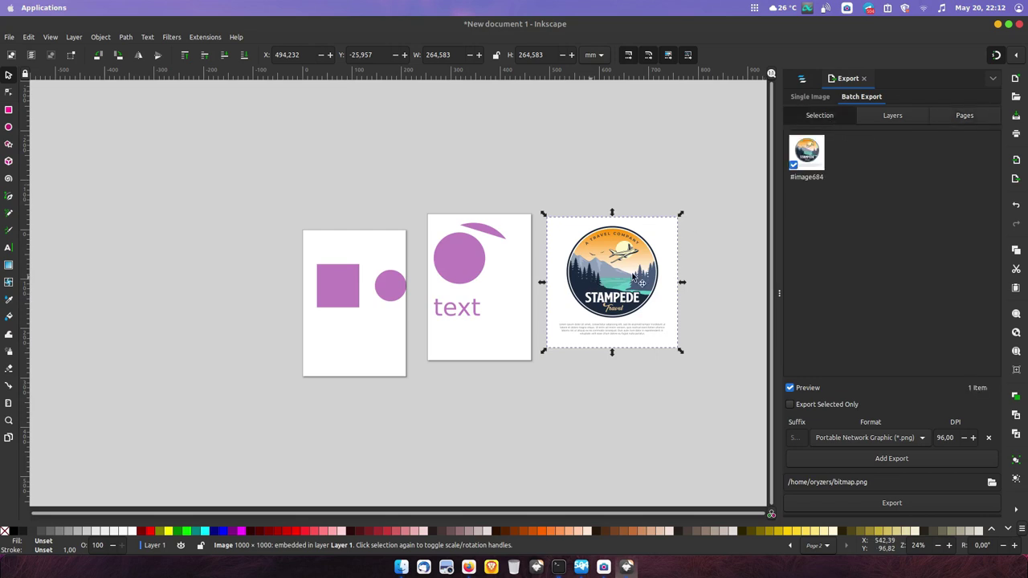
{"action": "left_click", "coordinate": [739, 159]}
{"action": "mouse_move", "coordinate": [737, 166]}
{"action": "left_mouse_down"}
{"action": "mouse_move", "coordinate": [381, 362]}
{"action": "mouse_move", "coordinate": [266, 380]}
{"action": "left_mouse_up"}
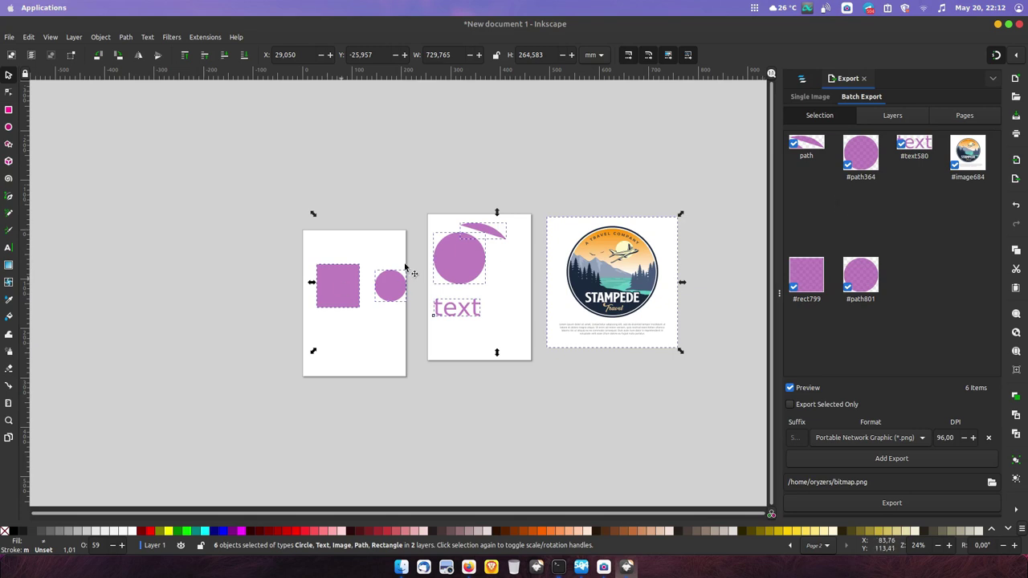
{"action": "left_click", "coordinate": [257, 244]}
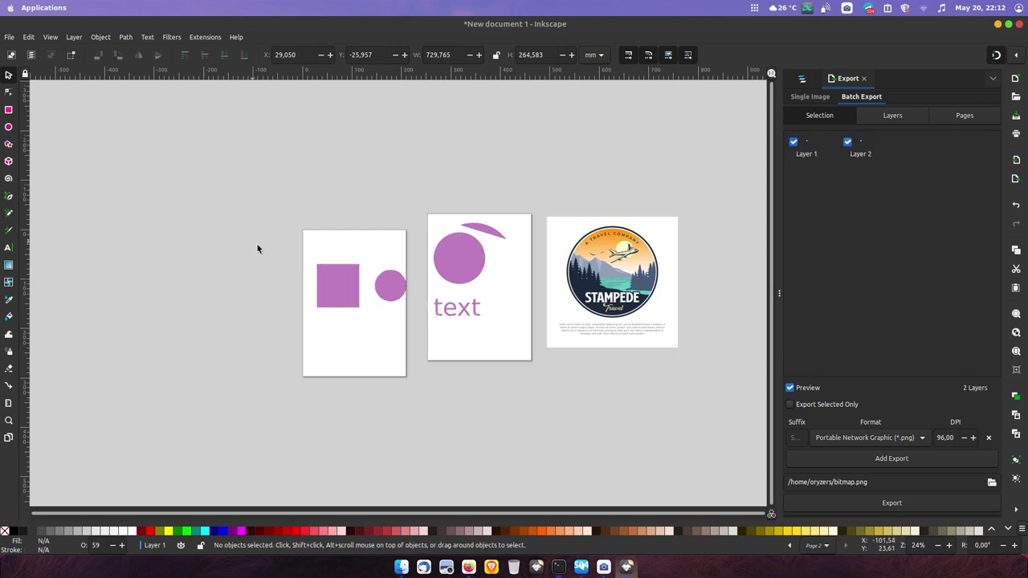
{"action": "left_click", "coordinate": [337, 285]}
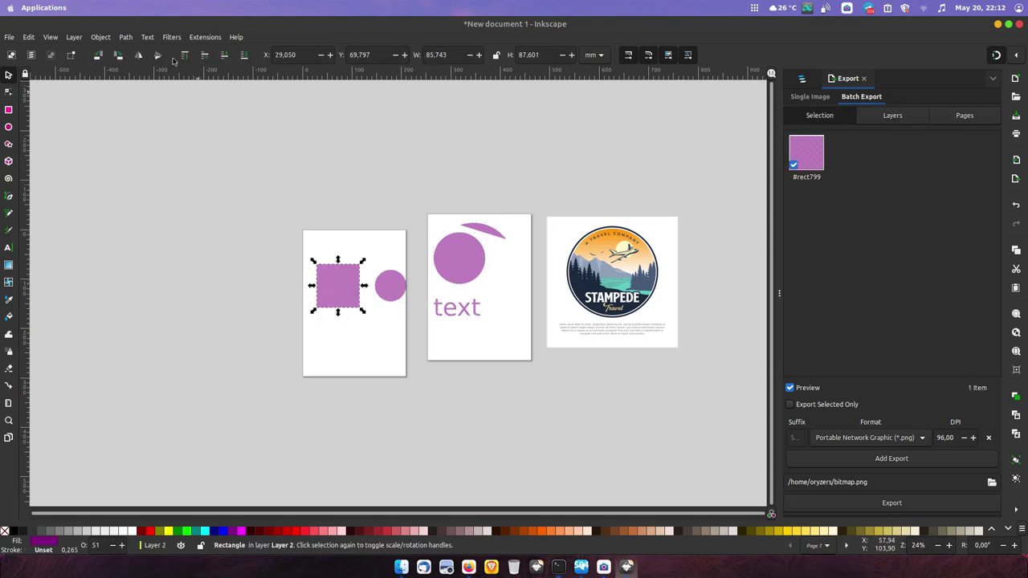
Apply the Tiling path effect to the rectangle and move it off the page.
{"action": "left_click", "coordinate": [126, 37]}
{"action": "left_click", "coordinate": [156, 297]}
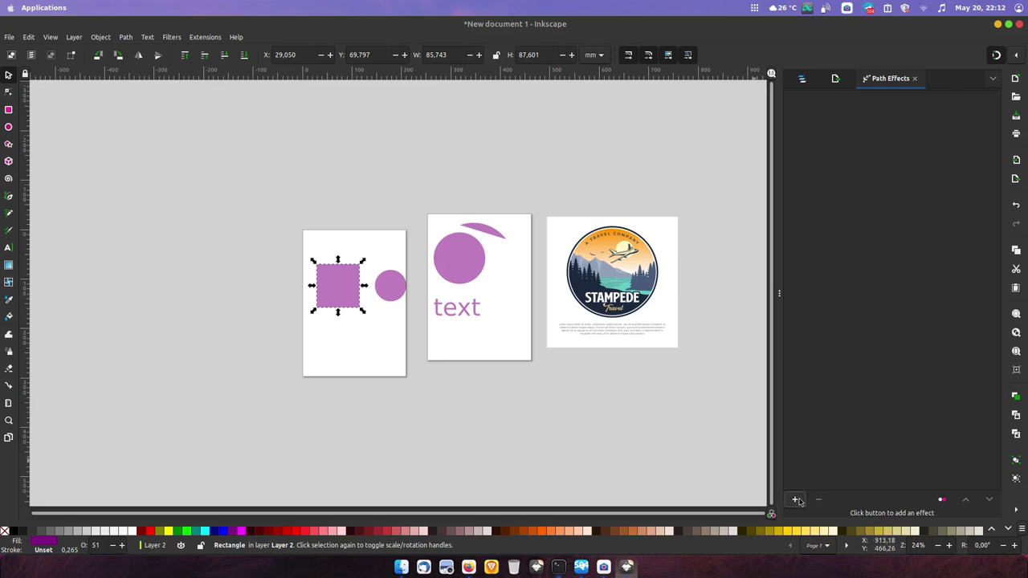
{"action": "scroll", "coordinate": [649, 437], "scroll_direction": "down", "scroll_amount": 2}
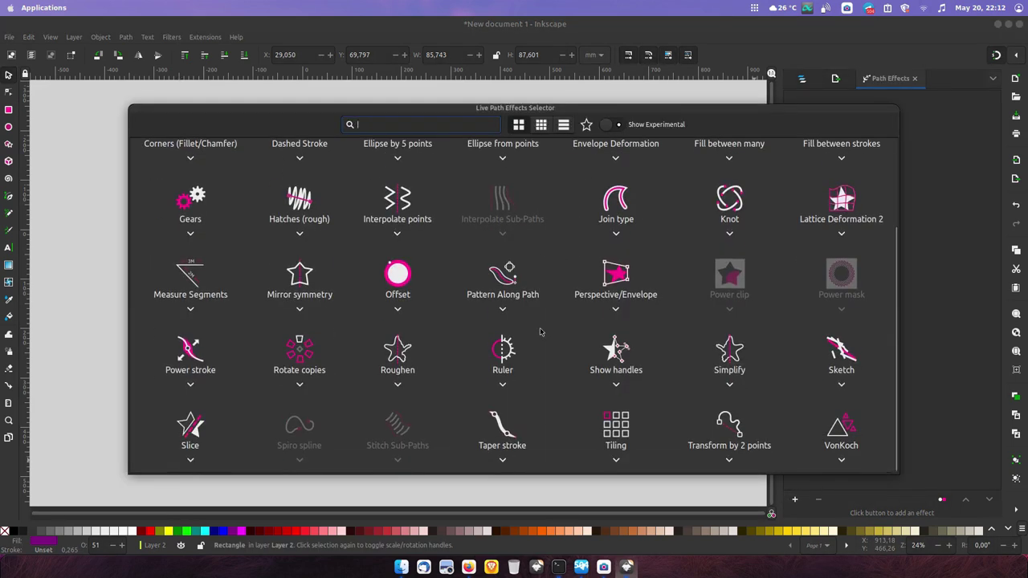
{"action": "left_click", "coordinate": [624, 432]}
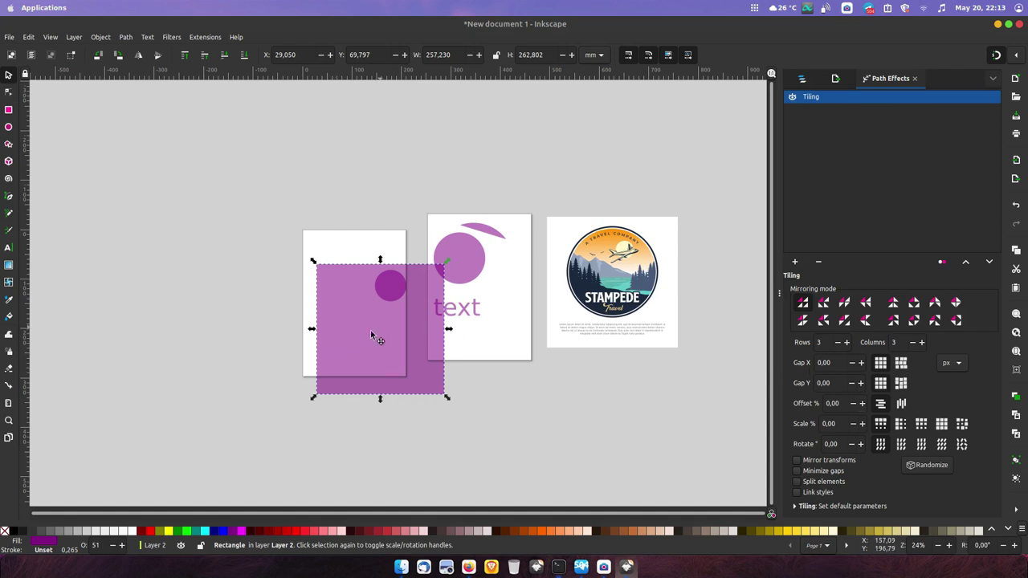
{"action": "left_click_drag", "start_coordinate": [371, 331], "coordinate": [202, 348]}
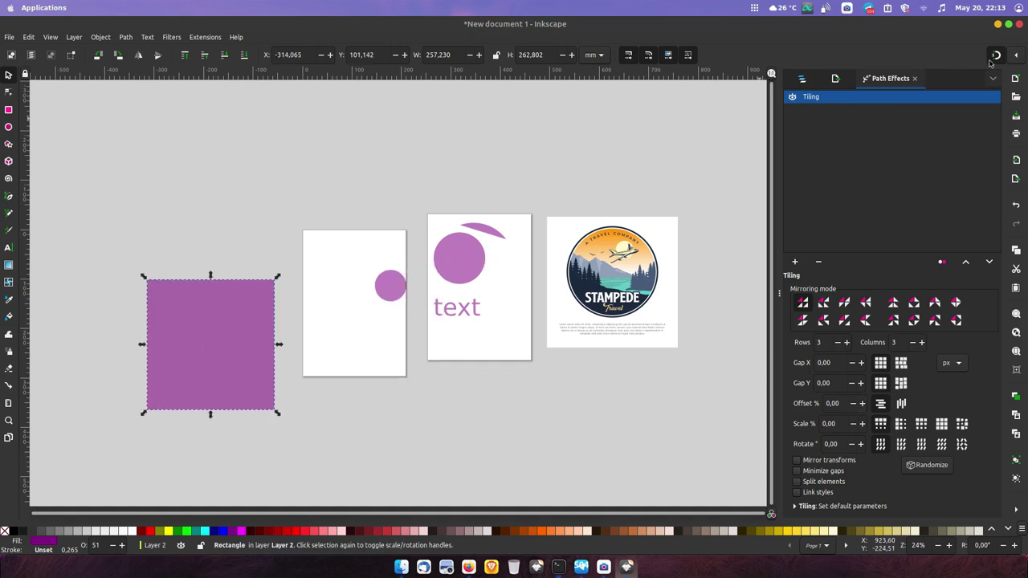
{"action": "scroll", "coordinate": [207, 359], "scroll_direction": "up", "scroll_amount": 1}
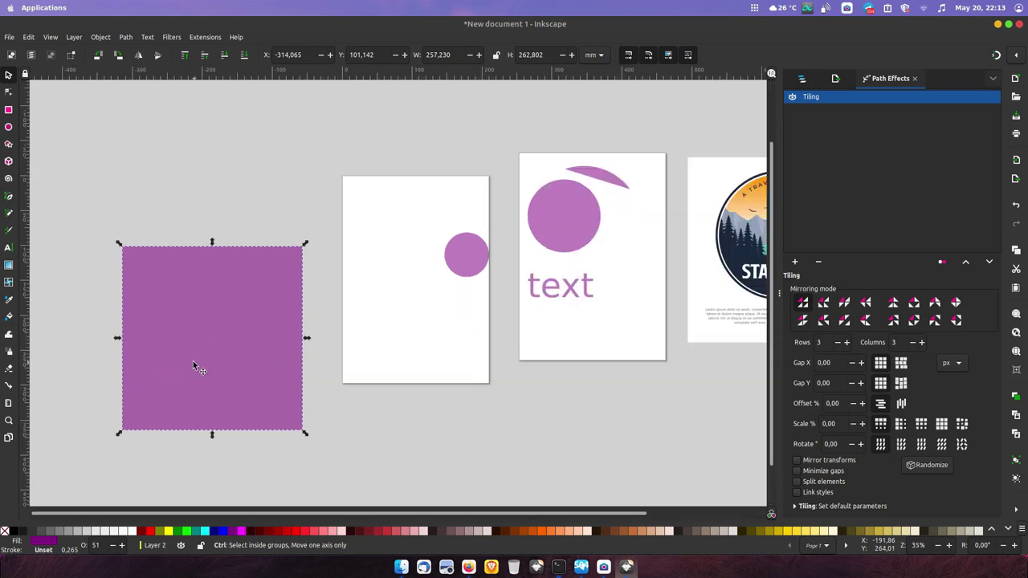
{"action": "scroll", "coordinate": [241, 314], "scroll_direction": "left", "scroll_amount": 2}
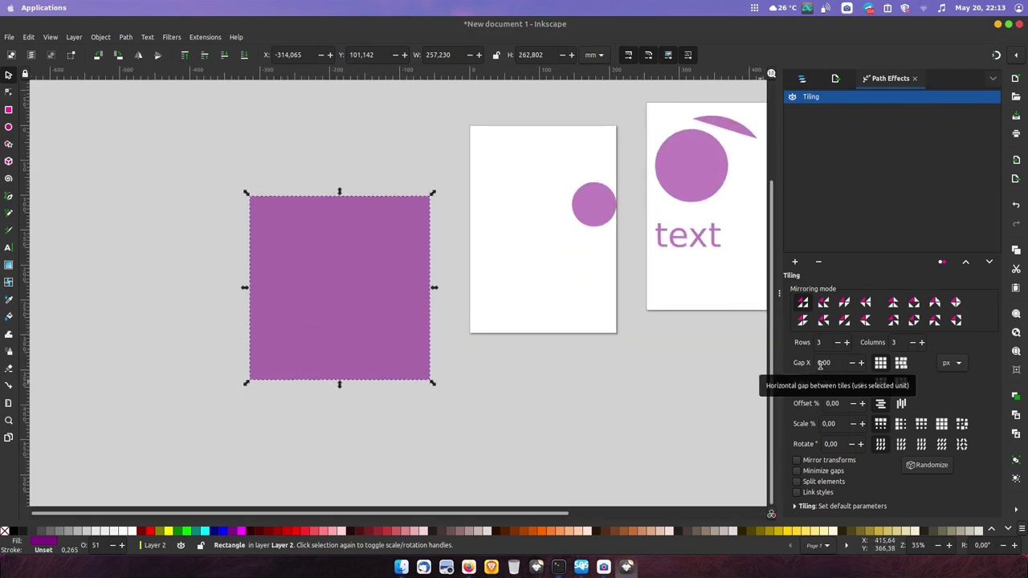
Set the tile column and row gaps to 10.
{"action": "left_click", "coordinate": [863, 365]}
{"action": "left_click", "coordinate": [862, 364]}
{"action": "left_click", "coordinate": [862, 364]}
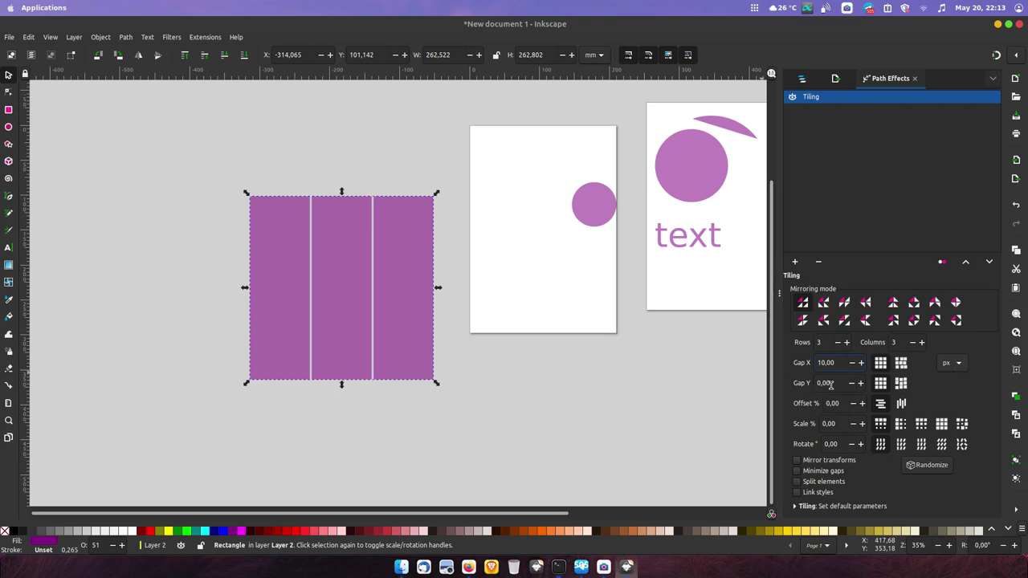
{"action": "left_click", "coordinate": [860, 383]}
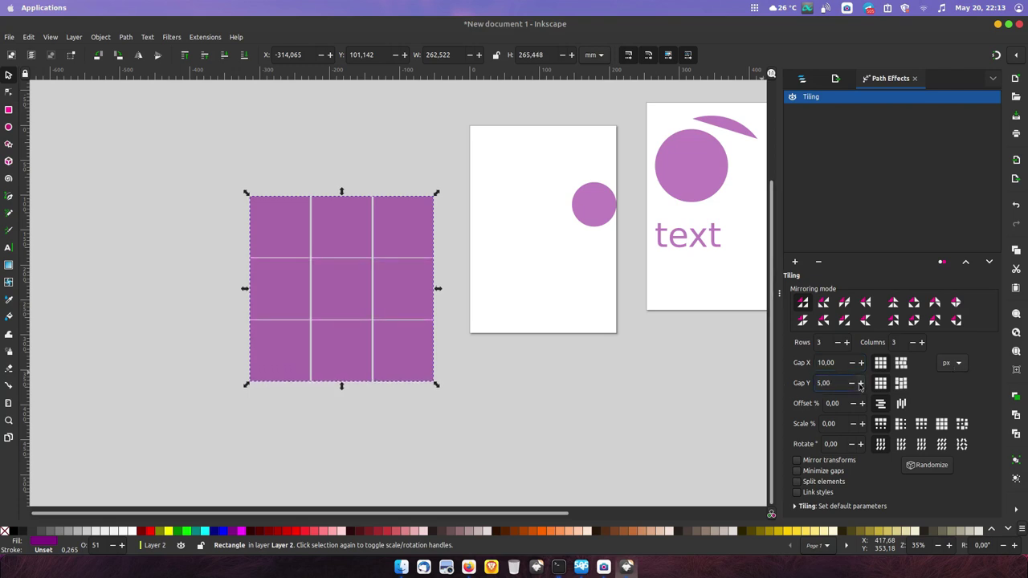
{"action": "left_click", "coordinate": [861, 384]}
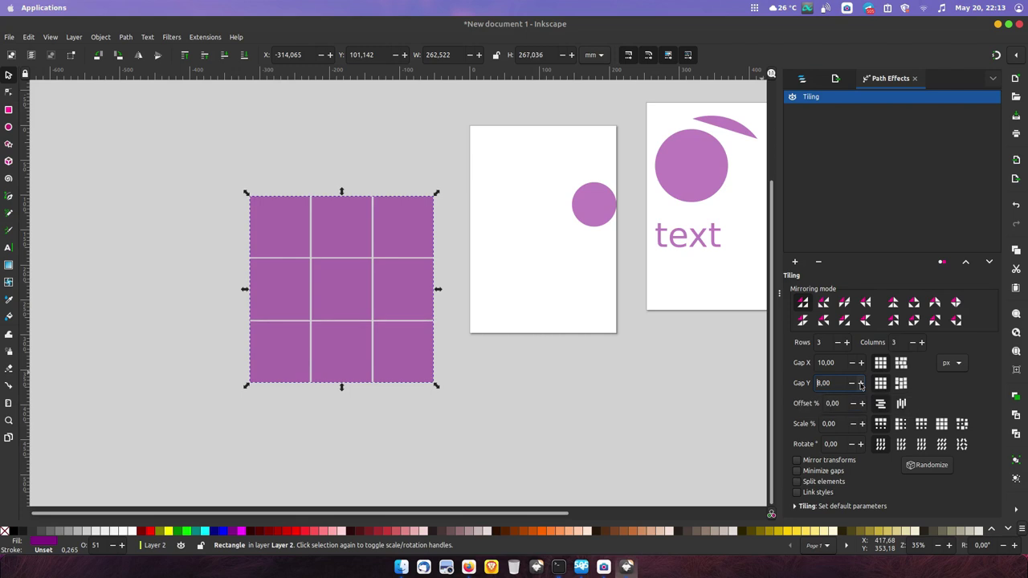
{"action": "left_click", "coordinate": [862, 384]}
{"action": "left_click", "coordinate": [852, 383]}
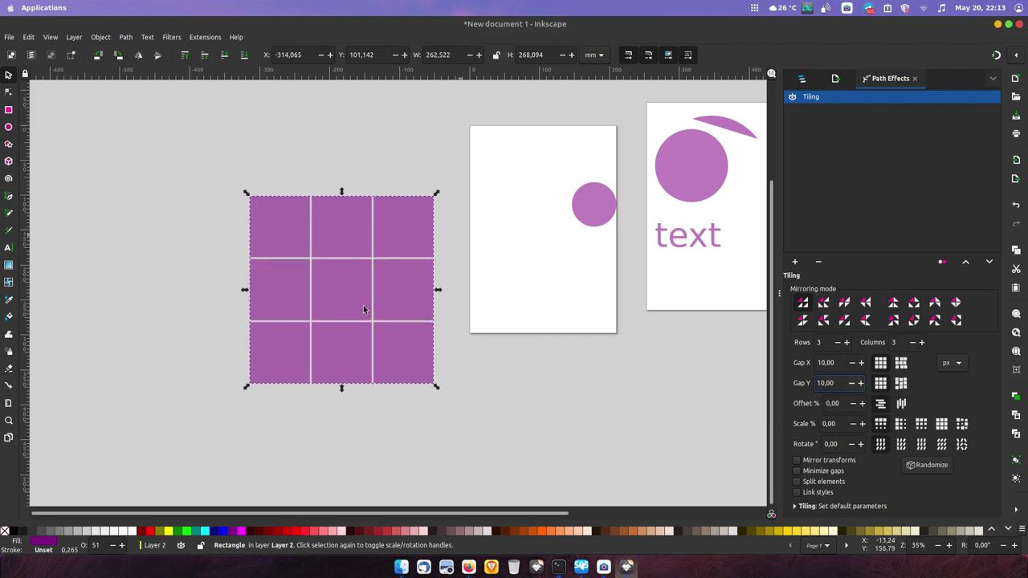
Make the tiling 4 rows by 4 columns with gaps X 13 and Y 15.
{"action": "left_click", "coordinate": [847, 342]}
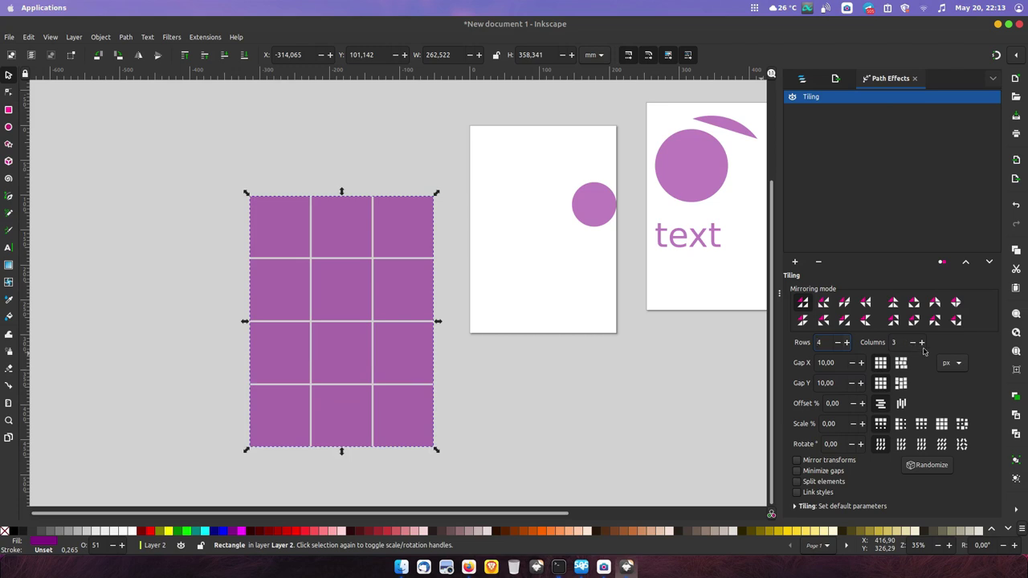
{"action": "left_click", "coordinate": [922, 343]}
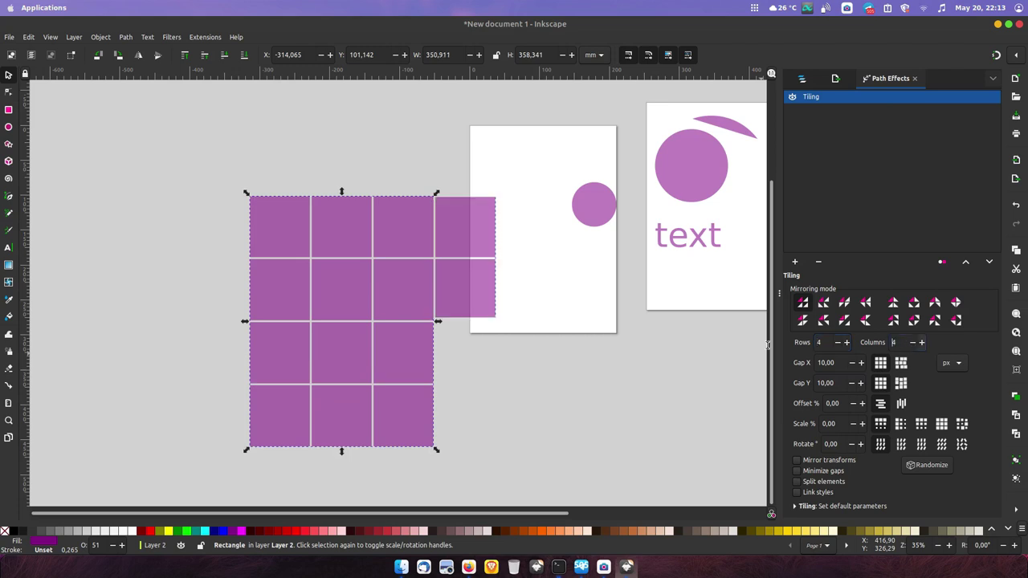
{"action": "left_click", "coordinate": [902, 363]}
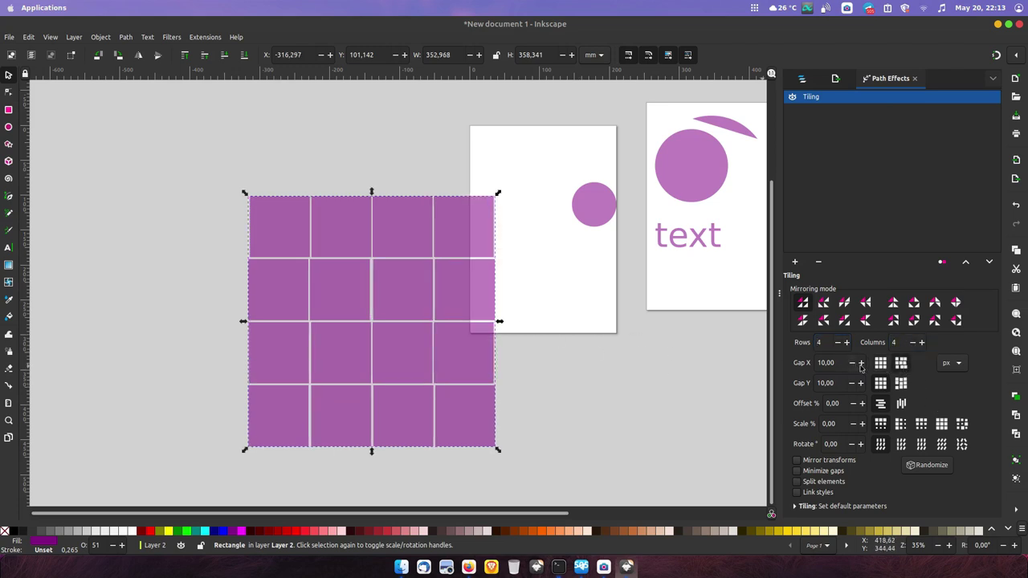
{"action": "left_click", "coordinate": [861, 363]}
{"action": "left_click", "coordinate": [861, 363]}
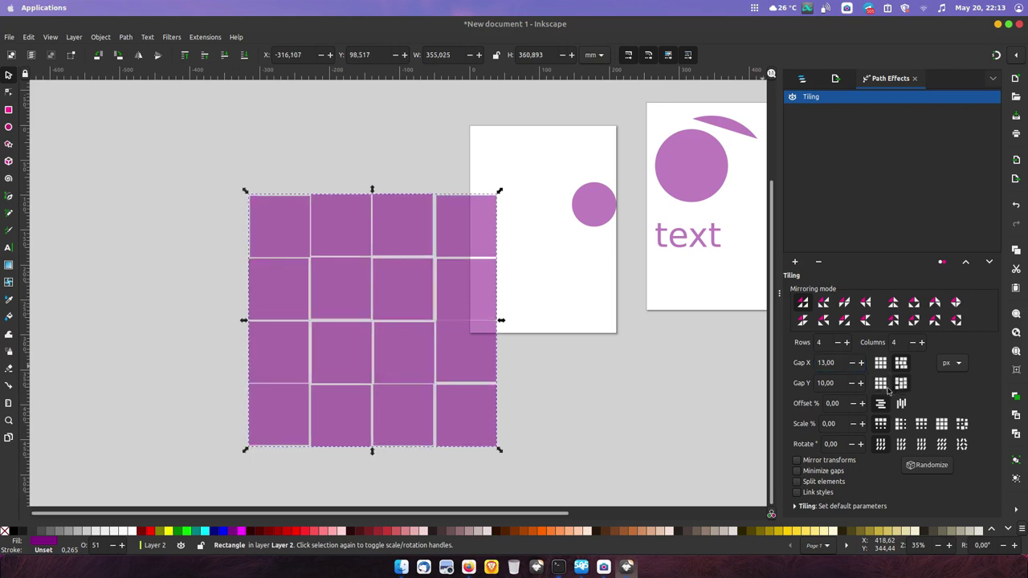
{"action": "left_click", "coordinate": [861, 383]}
{"action": "left_click", "coordinate": [861, 383]}
{"action": "left_click", "coordinate": [861, 383]}
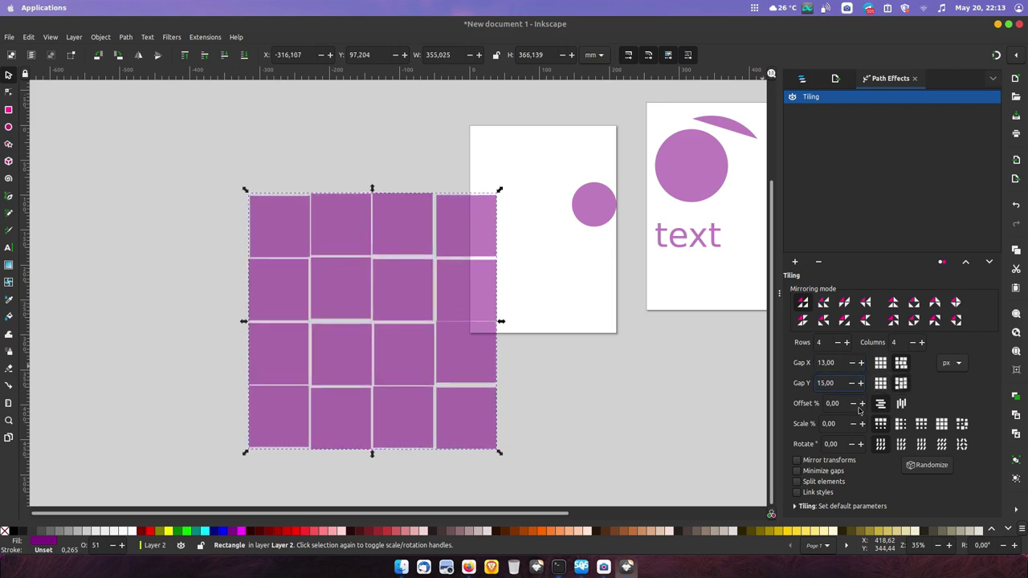
Set tile offset to 10%, scale to 6% and rotation to 12°.
{"action": "left_click", "coordinate": [861, 403]}
{"action": "left_click", "coordinate": [861, 403]}
{"action": "left_click", "coordinate": [861, 404]}
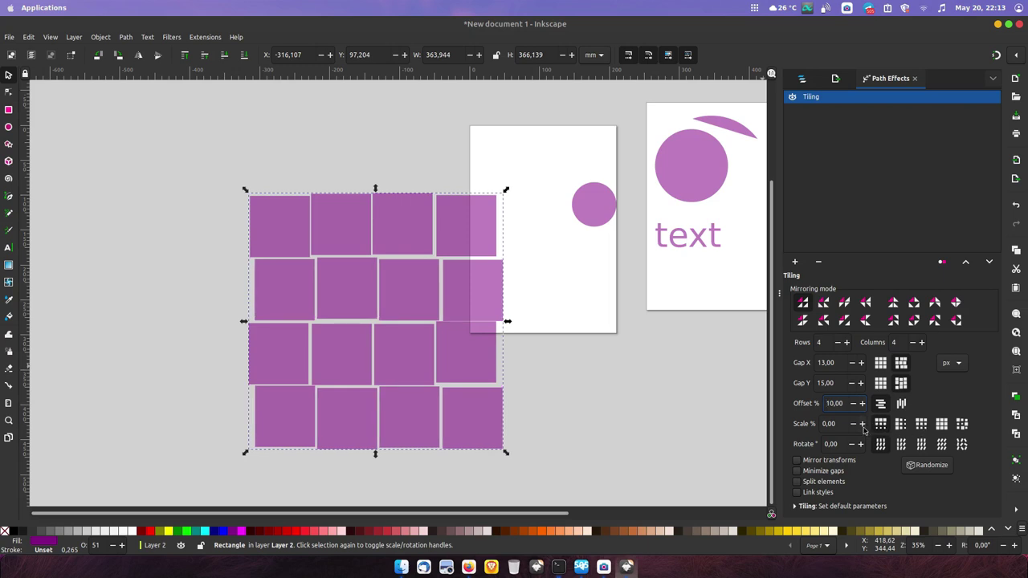
{"action": "left_click", "coordinate": [863, 424]}
{"action": "left_click", "coordinate": [863, 424]}
{"action": "left_click", "coordinate": [862, 424]}
{"action": "left_click", "coordinate": [862, 423]}
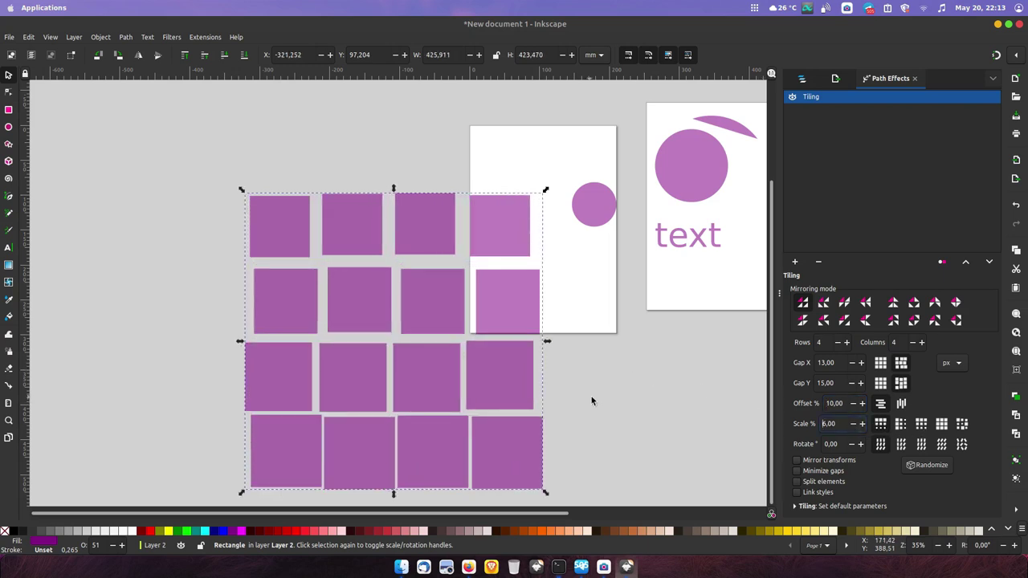
{"action": "left_click", "coordinate": [862, 444]}
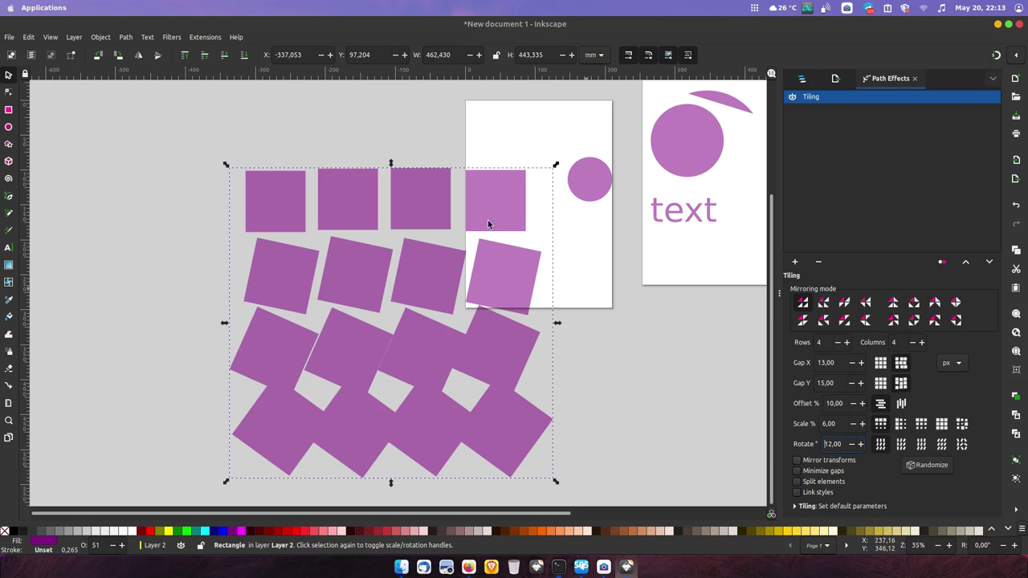
{"action": "left_click", "coordinate": [9, 37]}
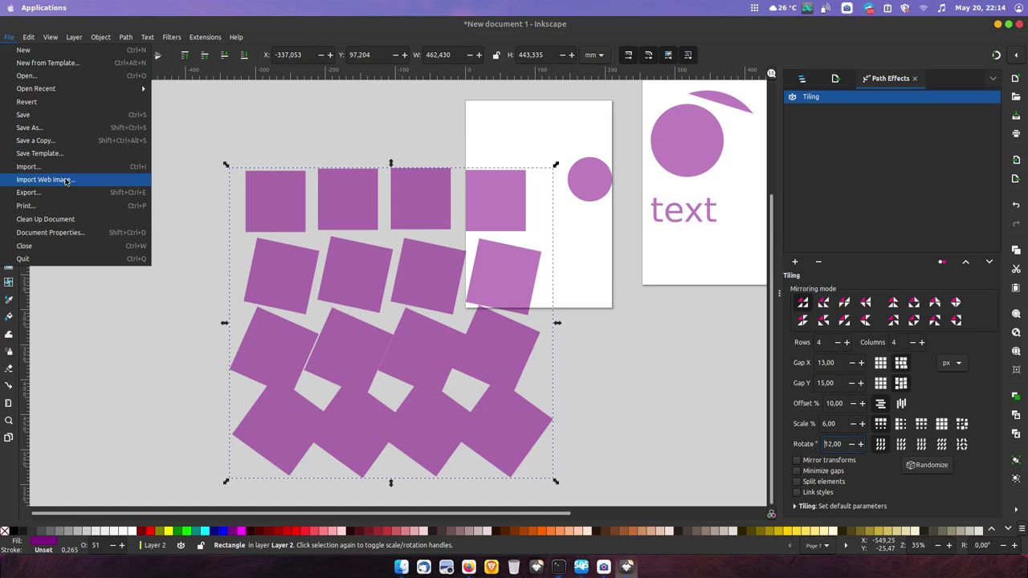
{"action": "key", "text": "Escape"}
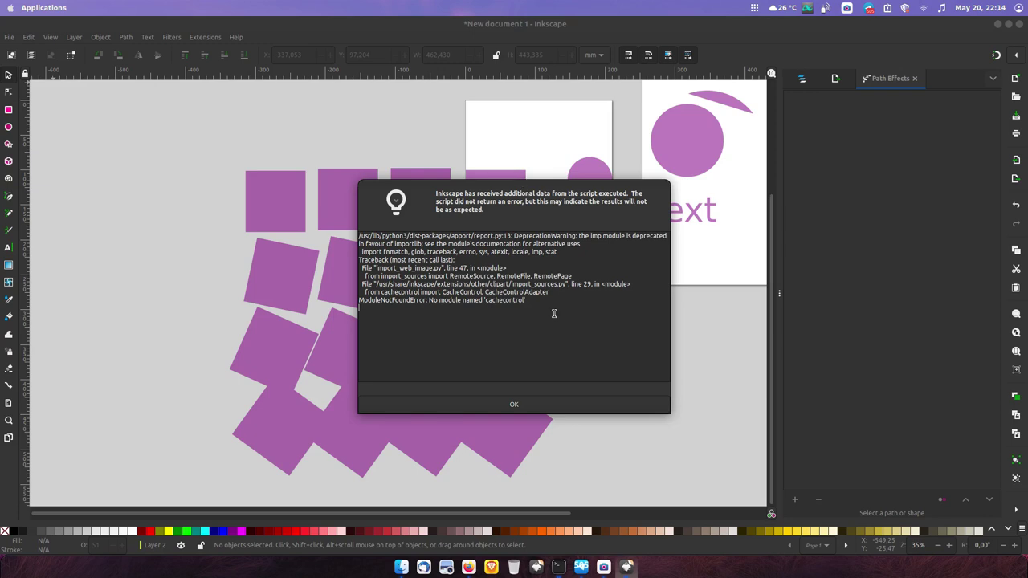
{"action": "left_click", "coordinate": [515, 404]}
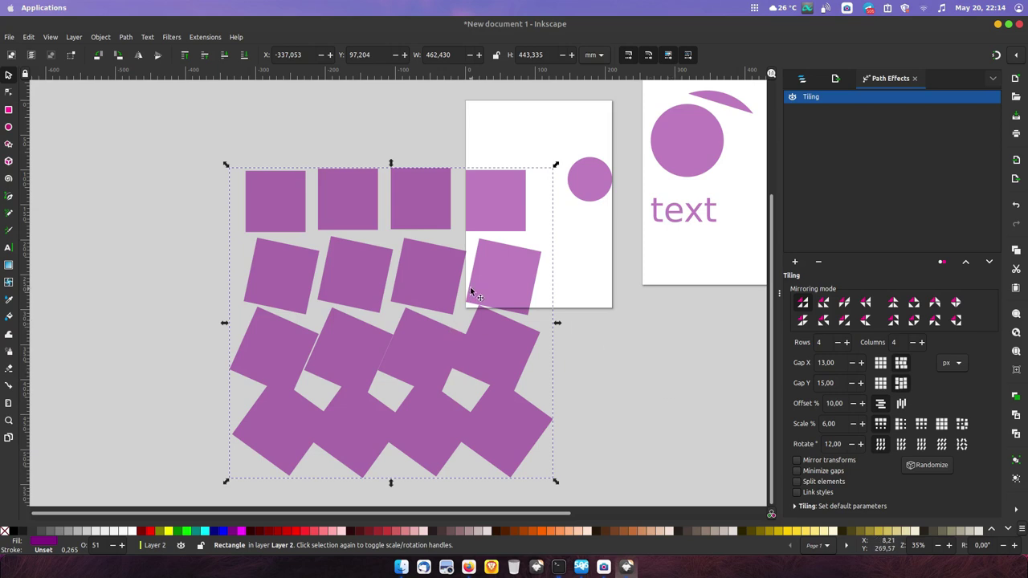
{"action": "scroll", "coordinate": [469, 288], "scroll_direction": "down", "scroll_amount": 1}
Delete the tiled group and type the text INKSCAPE on the page.
{"action": "right_click", "coordinate": [444, 281]}
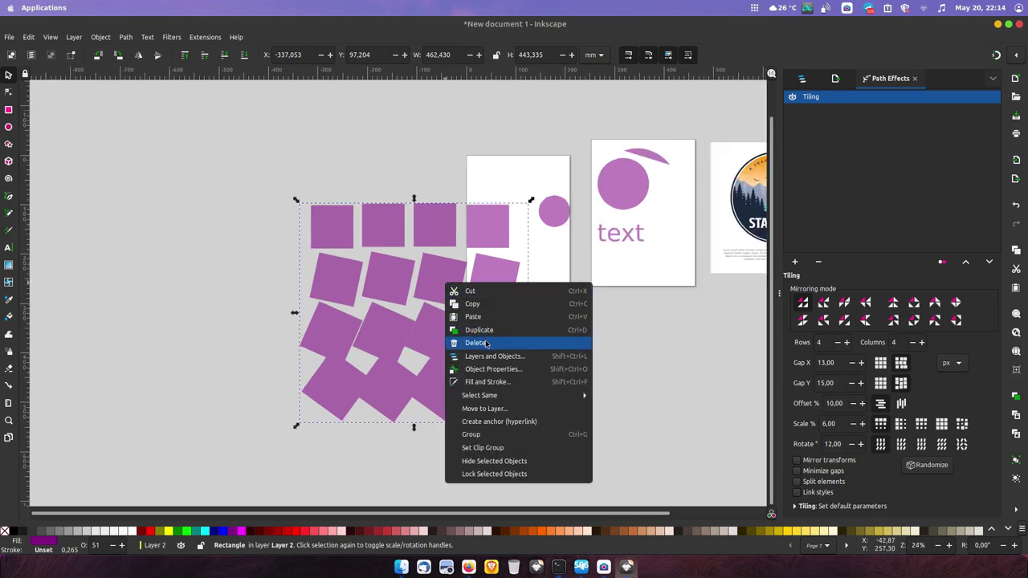
{"action": "left_click", "coordinate": [478, 343]}
{"action": "left_click", "coordinate": [10, 248]}
{"action": "scroll", "coordinate": [495, 250], "scroll_direction": "up", "scroll_amount": 2}
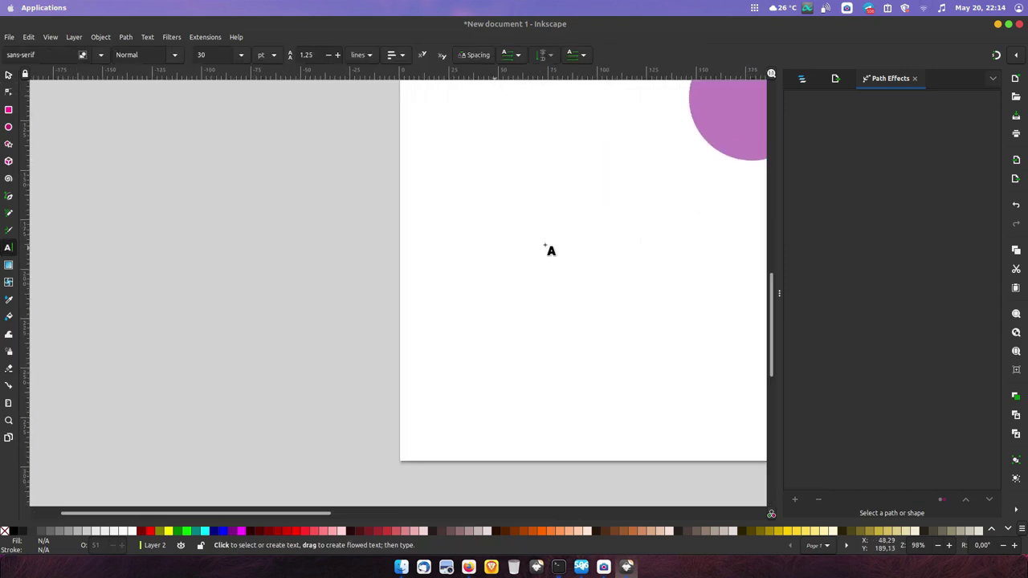
{"action": "left_click", "coordinate": [432, 271]}
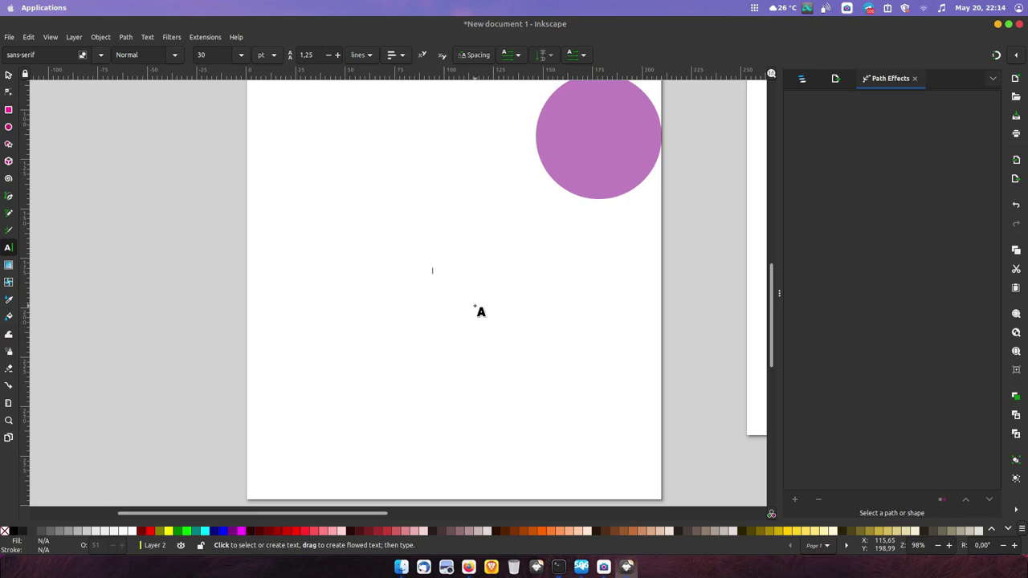
{"action": "type", "text": "INKSCAPE"}
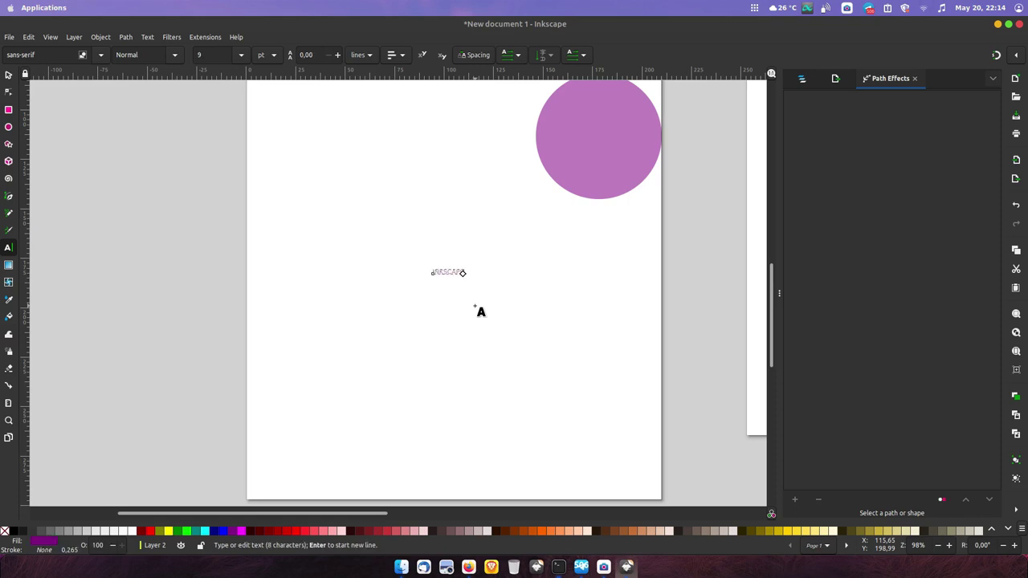
Make INKSCAPE bold, enlarge it, colour it grey and shift it left.
{"action": "key", "text": "ctrl+a"}
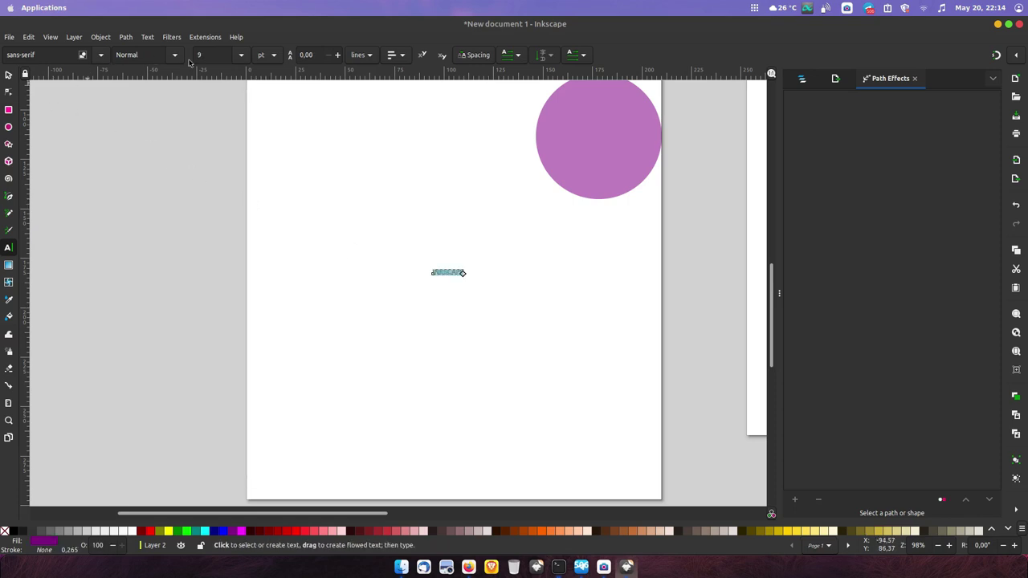
{"action": "left_click", "coordinate": [175, 55]}
{"action": "left_click", "coordinate": [149, 103]}
{"action": "left_click", "coordinate": [8, 75]}
{"action": "left_click_drag", "start_coordinate": [472, 277], "coordinate": [610, 296]}
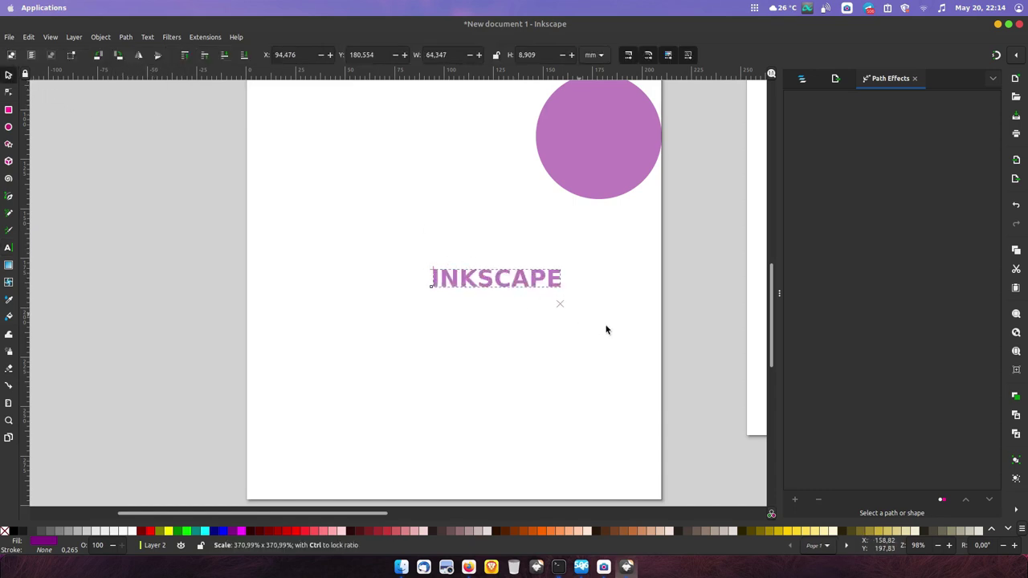
{"action": "left_click", "coordinate": [21, 531]}
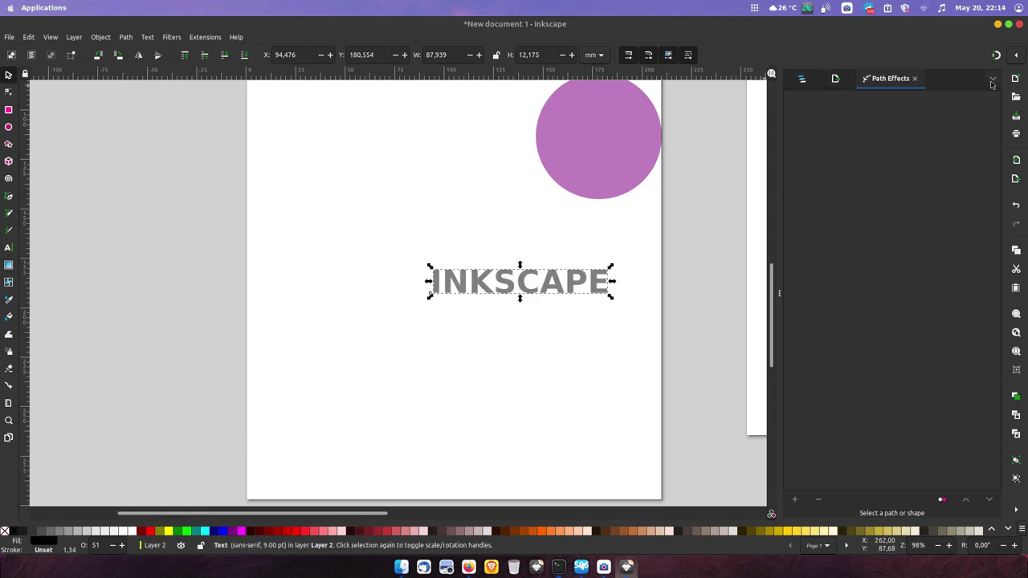
{"action": "mouse_move", "coordinate": [518, 281]}
{"action": "left_mouse_down"}
{"action": "mouse_move", "coordinate": [436, 274]}
{"action": "mouse_move", "coordinate": [437, 330]}
{"action": "left_mouse_up"}
Duplicate the INKSCAPE text and convert the upper copy to paths.
{"action": "left_click", "coordinate": [436, 275]}
{"action": "key", "text": "ctrl+d"}
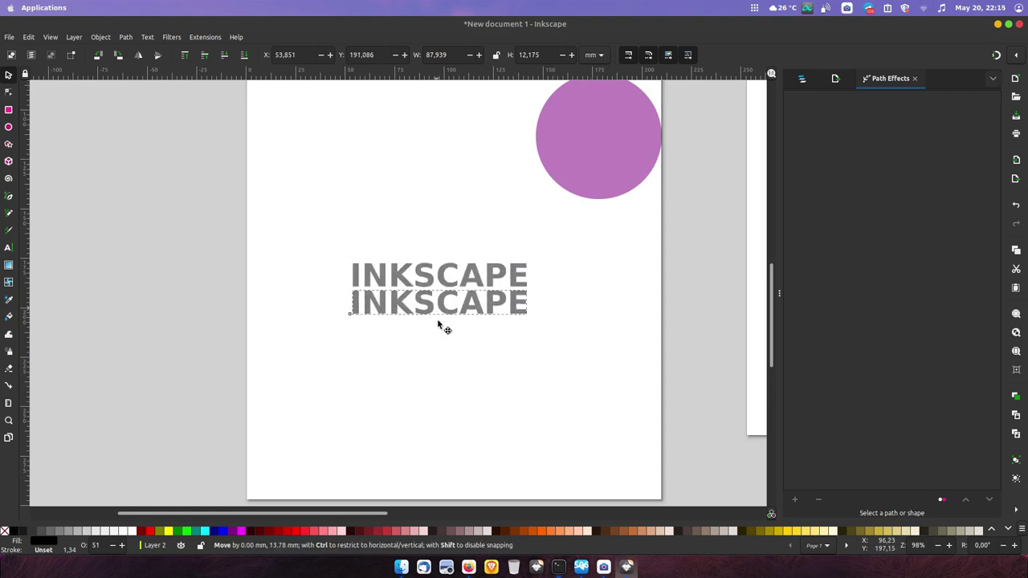
{"action": "left_click", "coordinate": [471, 282]}
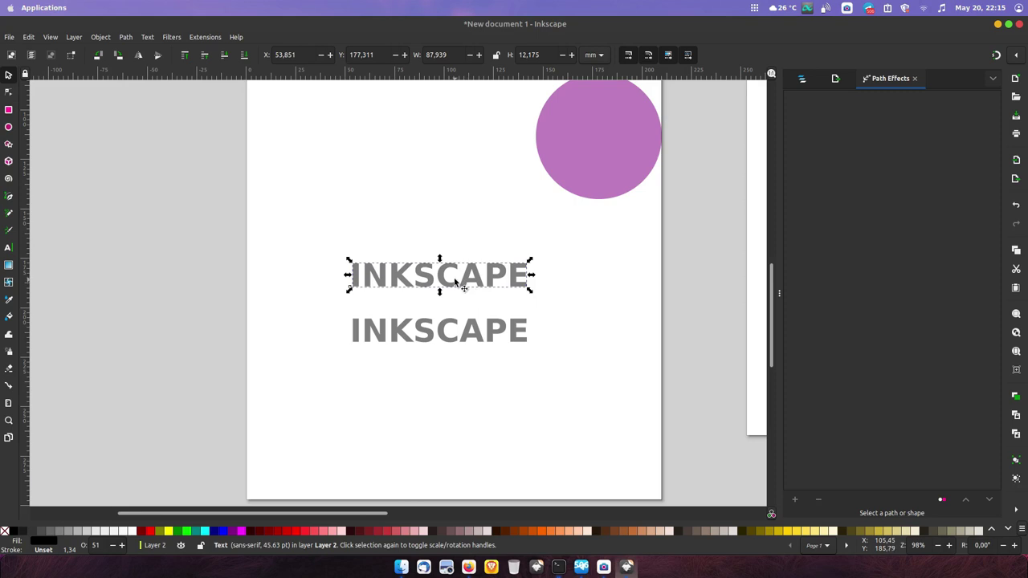
{"action": "left_click", "coordinate": [129, 37]}
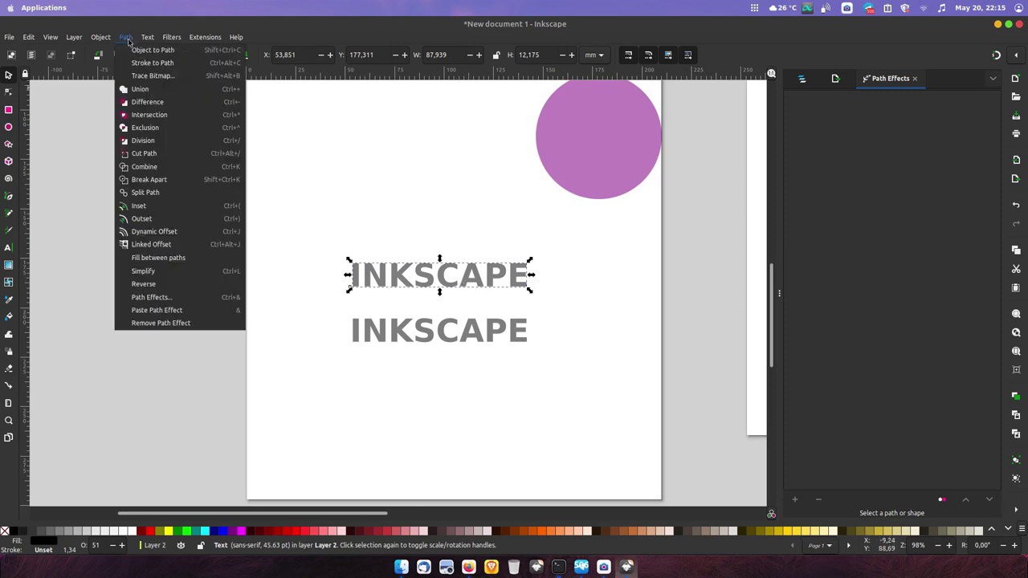
{"action": "left_click", "coordinate": [140, 46]}
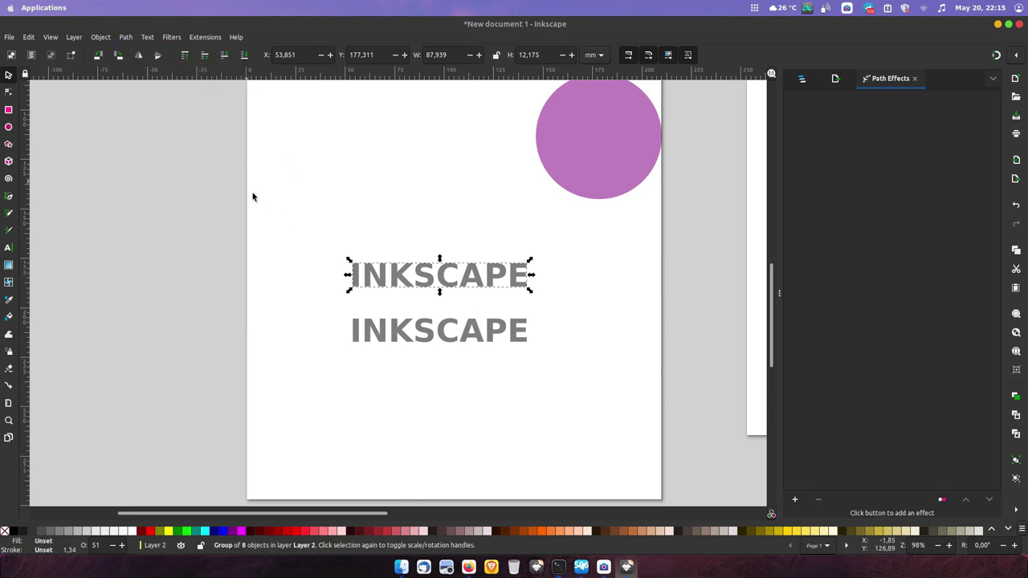
Ungroup the converted letters and select all eight of them.
{"action": "right_click", "coordinate": [412, 267]}
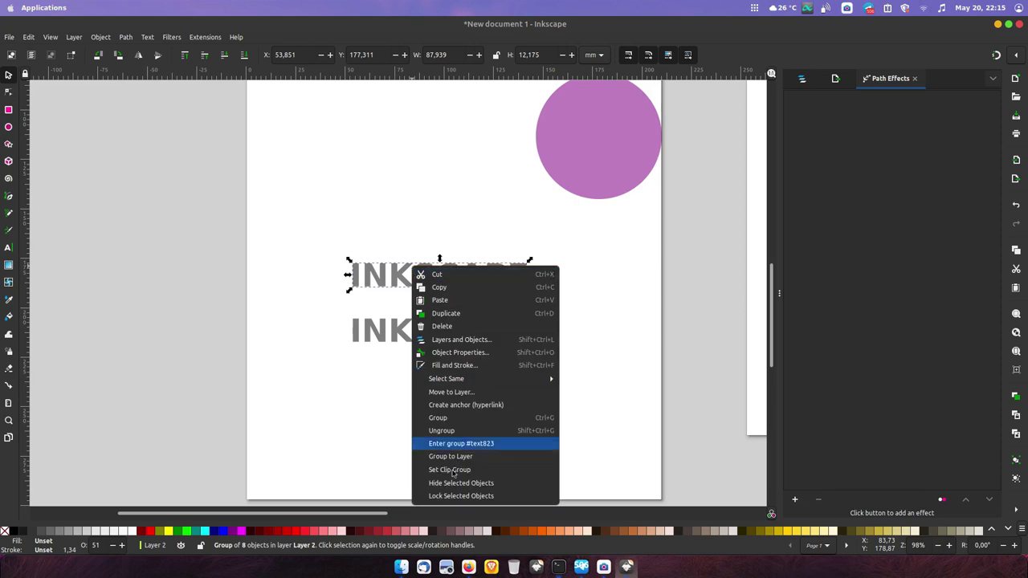
{"action": "left_click", "coordinate": [467, 432]}
{"action": "left_click", "coordinate": [598, 274]}
{"action": "left_click", "coordinate": [521, 283]}
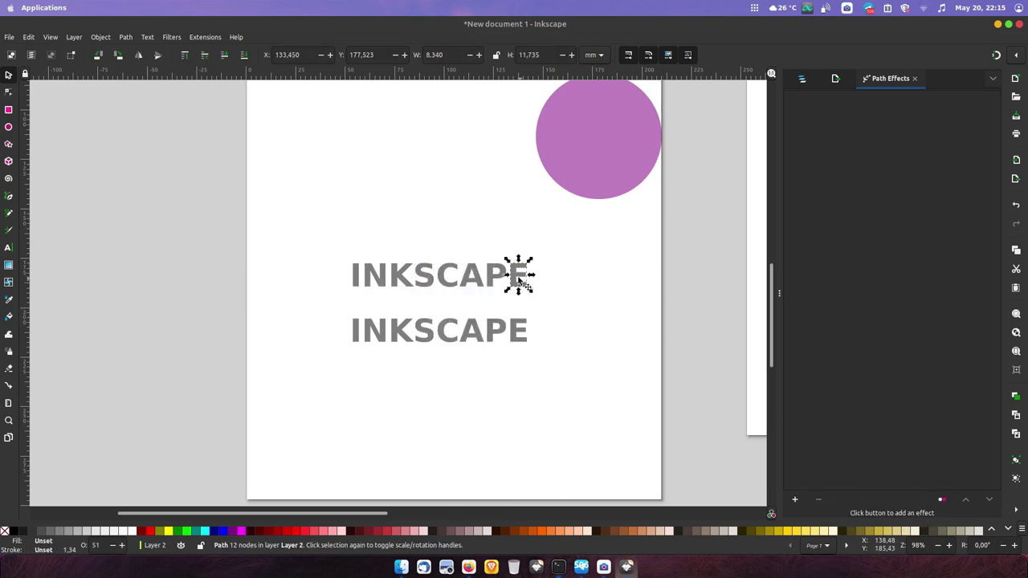
{"action": "left_click", "coordinate": [680, 238]}
{"action": "left_click_drag", "start_coordinate": [679, 238], "coordinate": [322, 302]}
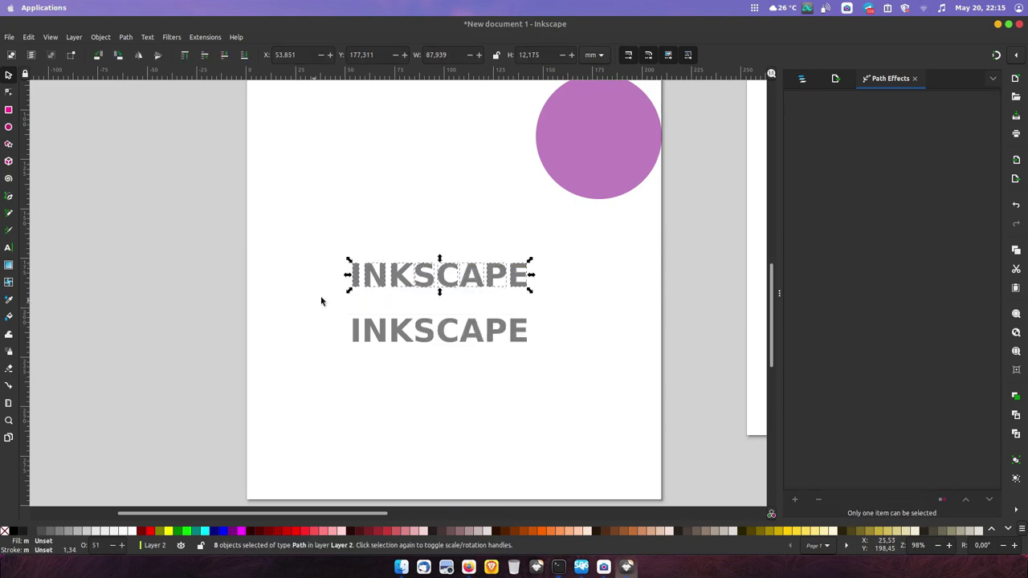
Union the eight letters into one path, then break it apart into pieces.
{"action": "left_click", "coordinate": [128, 37]}
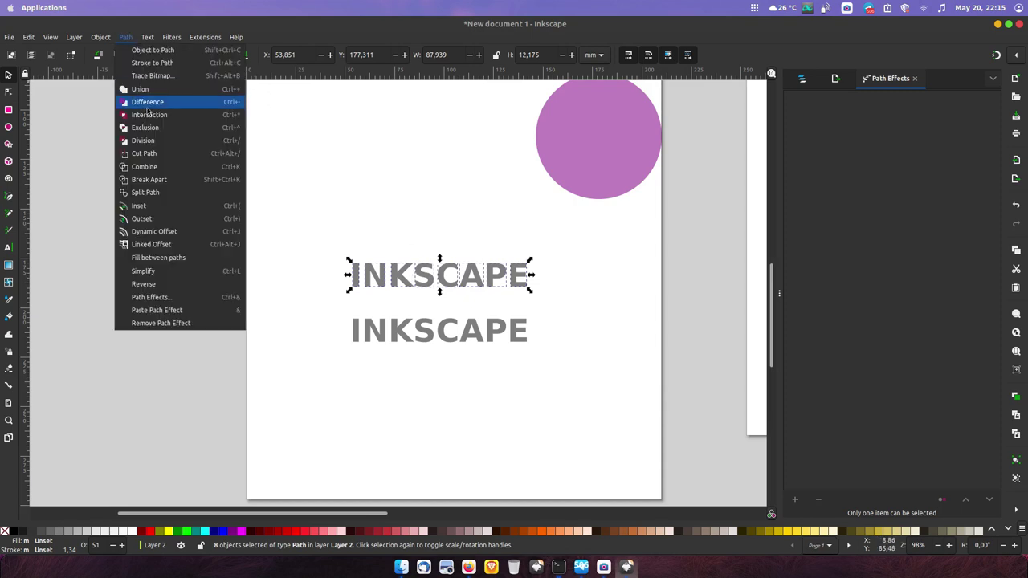
{"action": "left_click", "coordinate": [150, 88]}
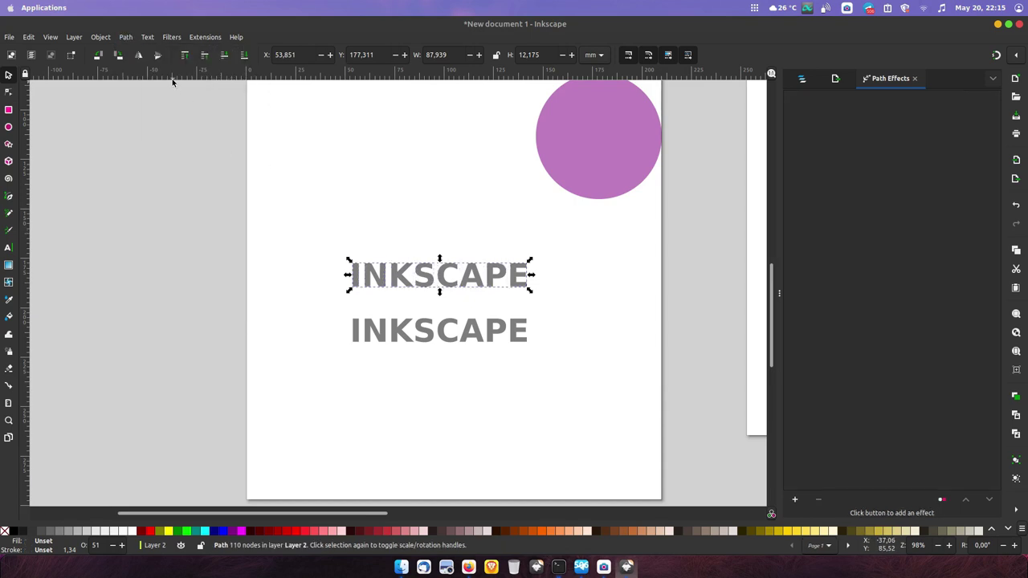
{"action": "left_click", "coordinate": [126, 37]}
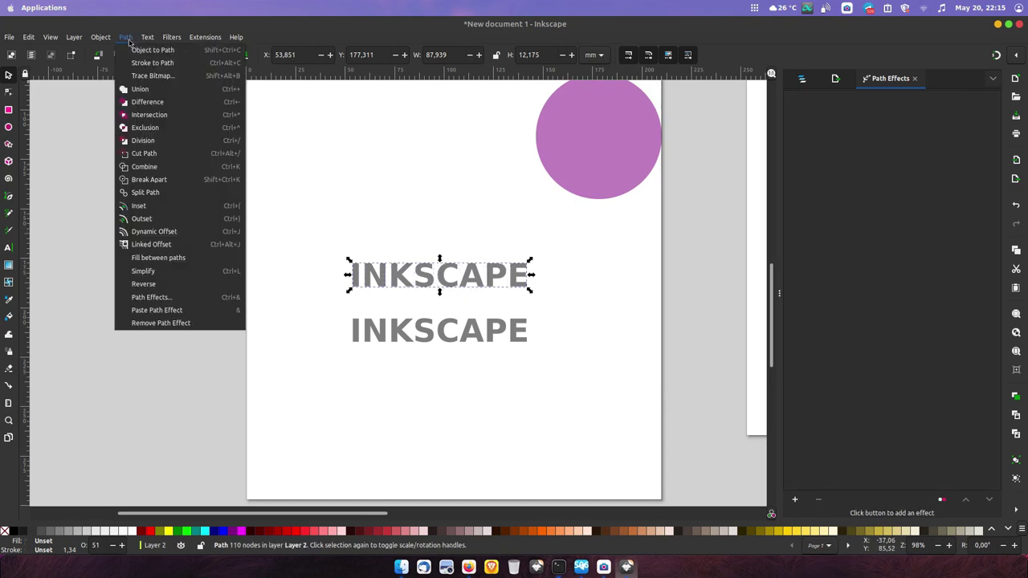
{"action": "left_click", "coordinate": [172, 182]}
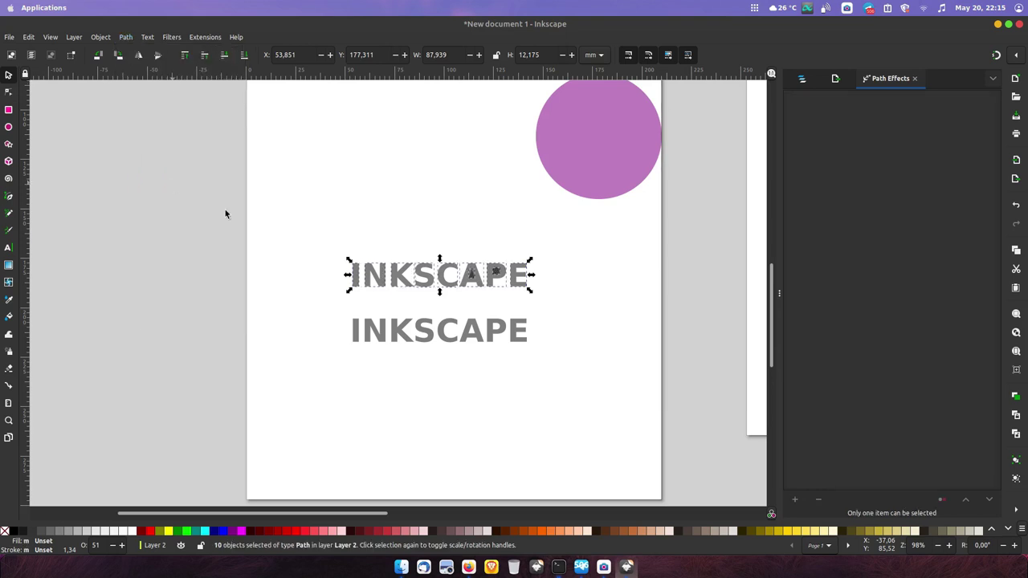
{"action": "scroll", "coordinate": [471, 270], "scroll_direction": "up", "scroll_amount": 4}
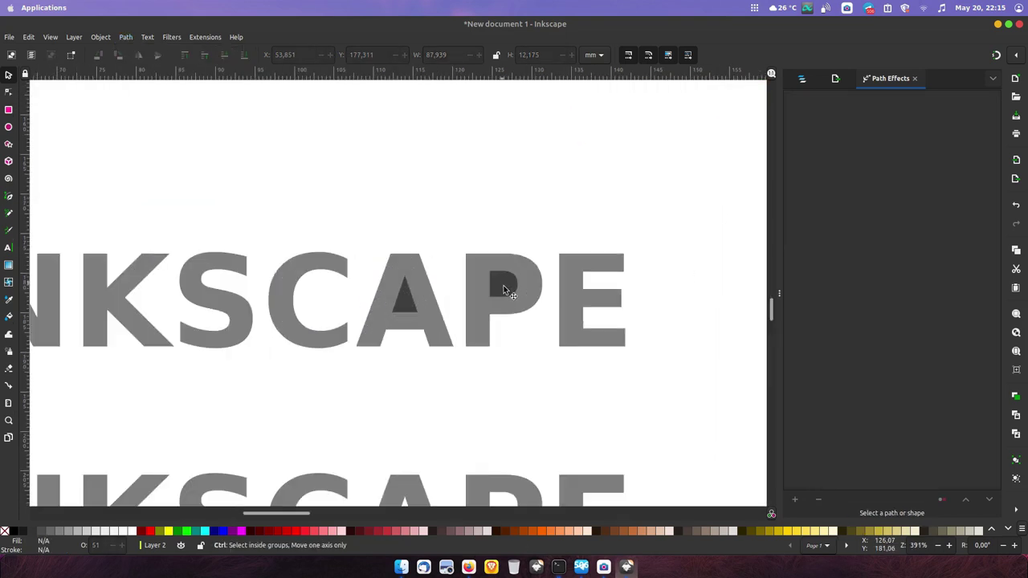
Lift the upper P's outline up-right, away from its hole piece.
{"action": "left_click", "coordinate": [506, 291]}
{"action": "left_click_drag", "start_coordinate": [506, 291], "coordinate": [565, 186]}
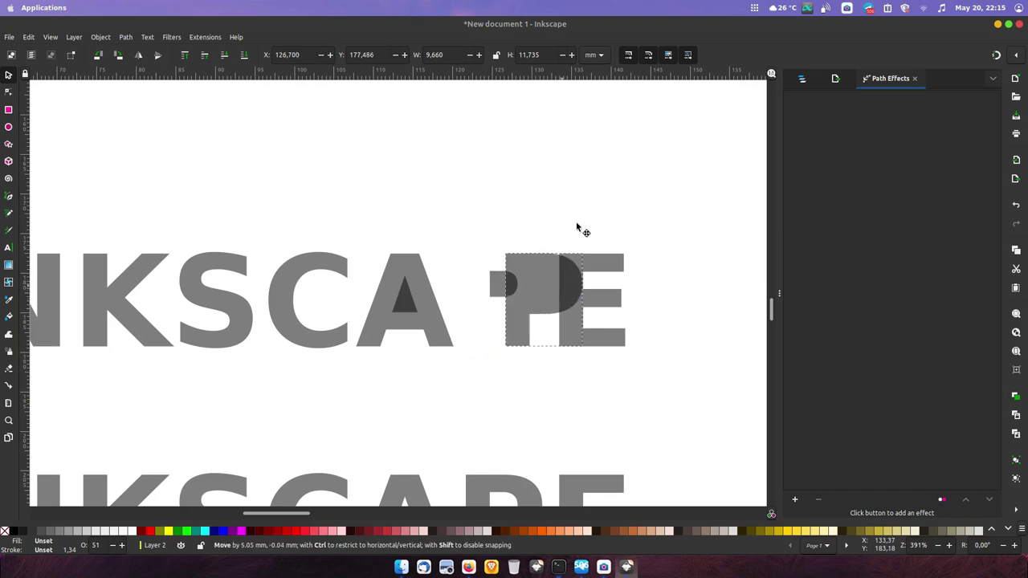
{"action": "scroll", "coordinate": [540, 155], "scroll_direction": "down", "scroll_amount": 3}
{"action": "scroll", "coordinate": [562, 193], "scroll_direction": "down", "scroll_amount": 1}
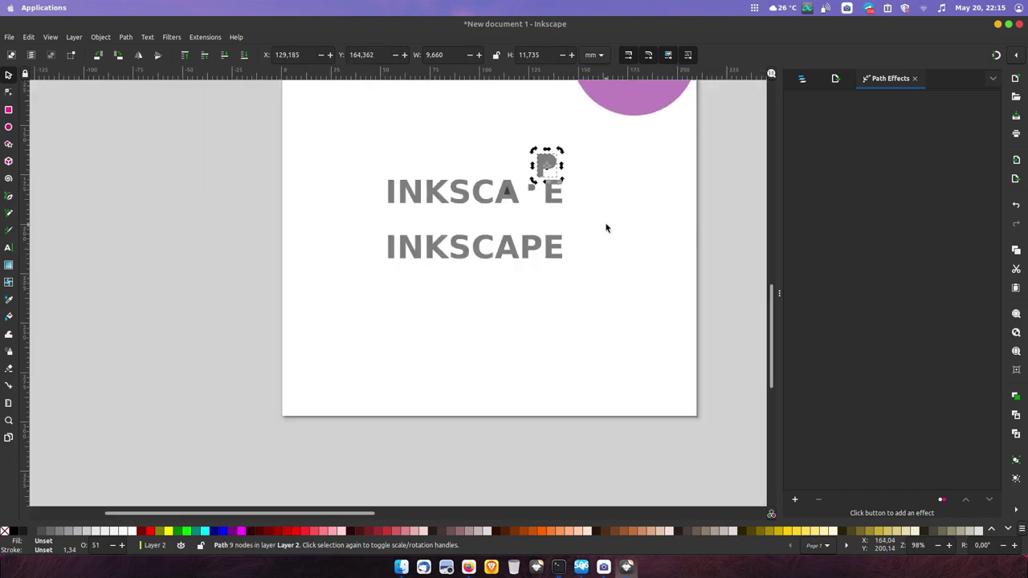
Convert the lower INKSCAPE text to a path and split it into letters.
{"action": "left_click_drag", "start_coordinate": [709, 224], "coordinate": [358, 299]}
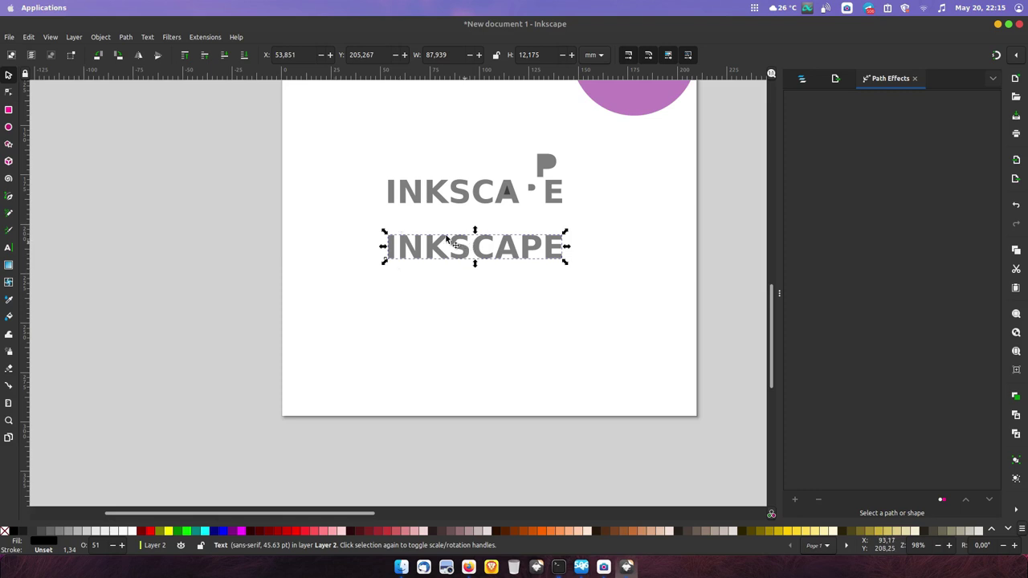
{"action": "left_click", "coordinate": [470, 256]}
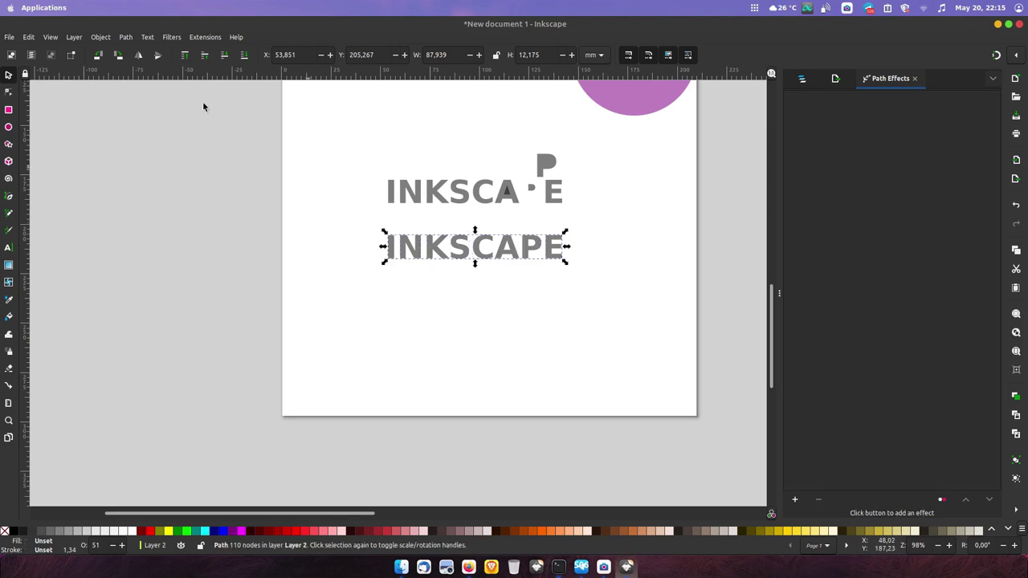
{"action": "left_click", "coordinate": [125, 37]}
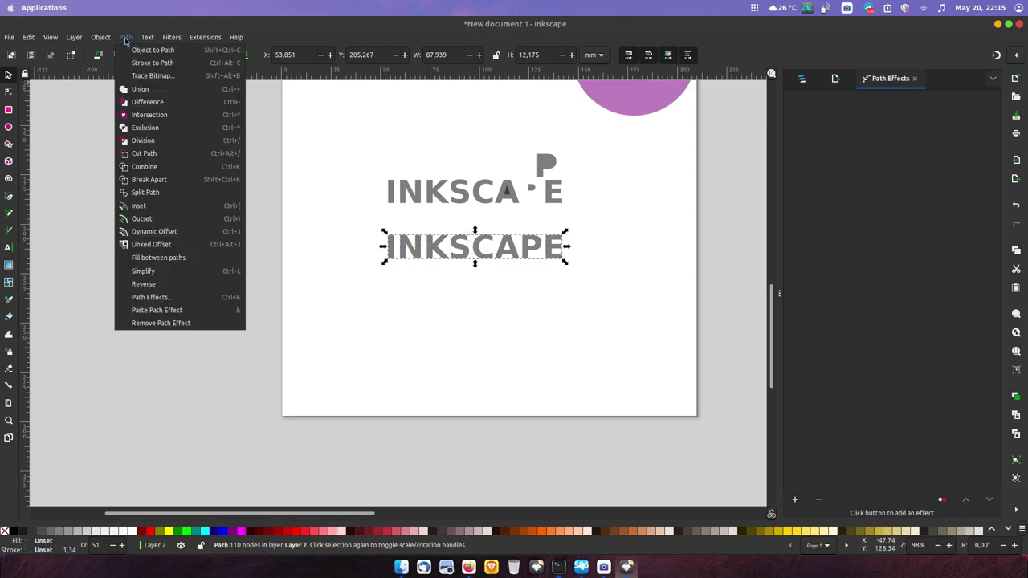
{"action": "left_click", "coordinate": [167, 193]}
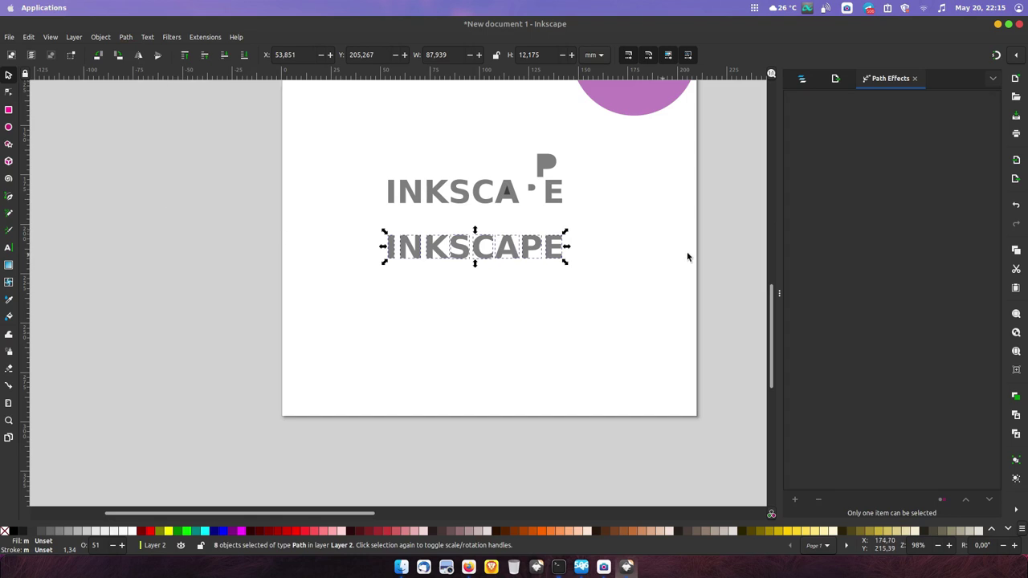
{"action": "left_click", "coordinate": [733, 233]}
{"action": "scroll", "coordinate": [522, 242], "scroll_direction": "up", "scroll_amount": 2, "text": "ctrl"}
{"action": "scroll", "coordinate": [514, 248], "scroll_direction": "up", "scroll_amount": 2, "text": "ctrl"}
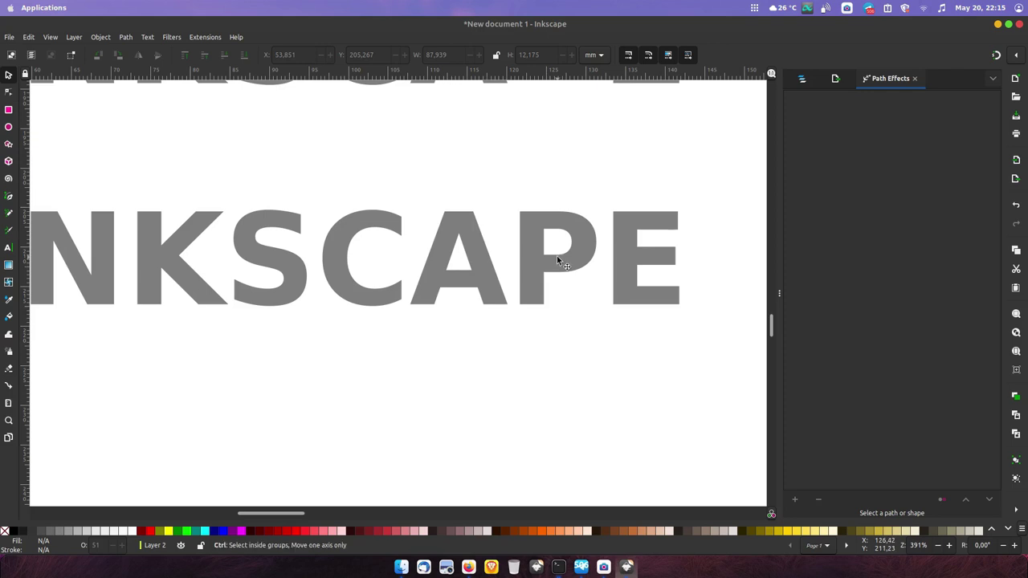
{"action": "scroll", "coordinate": [558, 257], "scroll_direction": "down", "scroll_amount": 2, "text": "ctrl"}
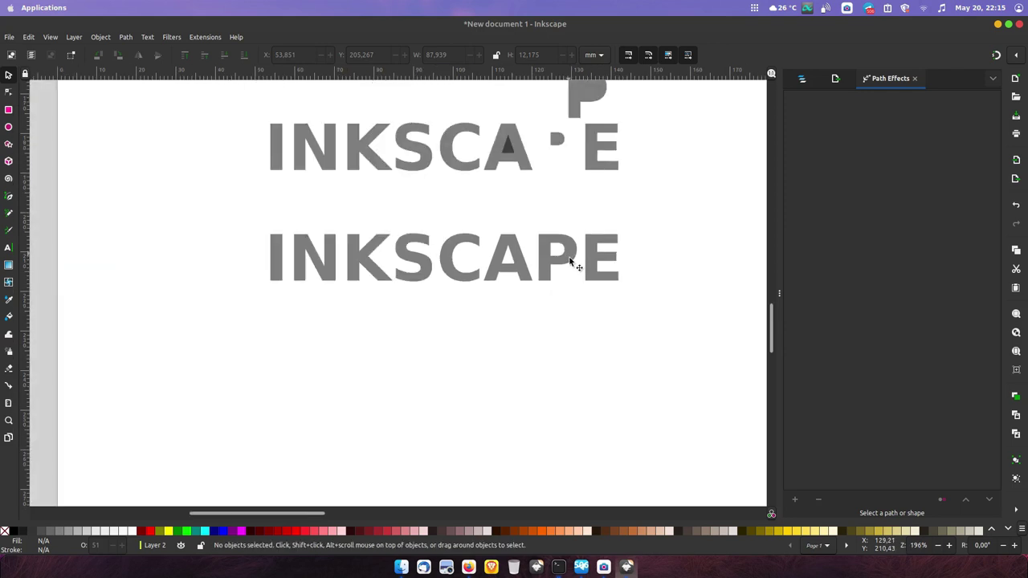
Move the lower word's P down below its line.
{"action": "left_click", "coordinate": [570, 257]}
{"action": "mouse_move", "coordinate": [571, 257]}
{"action": "left_mouse_down"}
{"action": "mouse_move", "coordinate": [543, 291]}
{"action": "mouse_move", "coordinate": [482, 318]}
{"action": "left_mouse_up"}
{"action": "scroll", "coordinate": [407, 294], "scroll_direction": "down", "scroll_amount": 2, "text": "ctrl"}
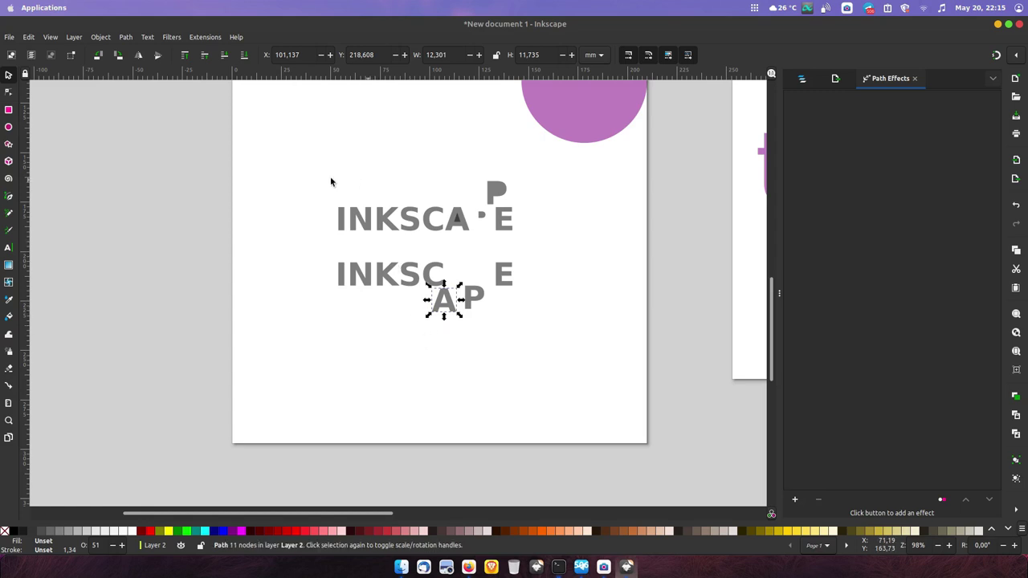
{"action": "left_click", "coordinate": [29, 38]}
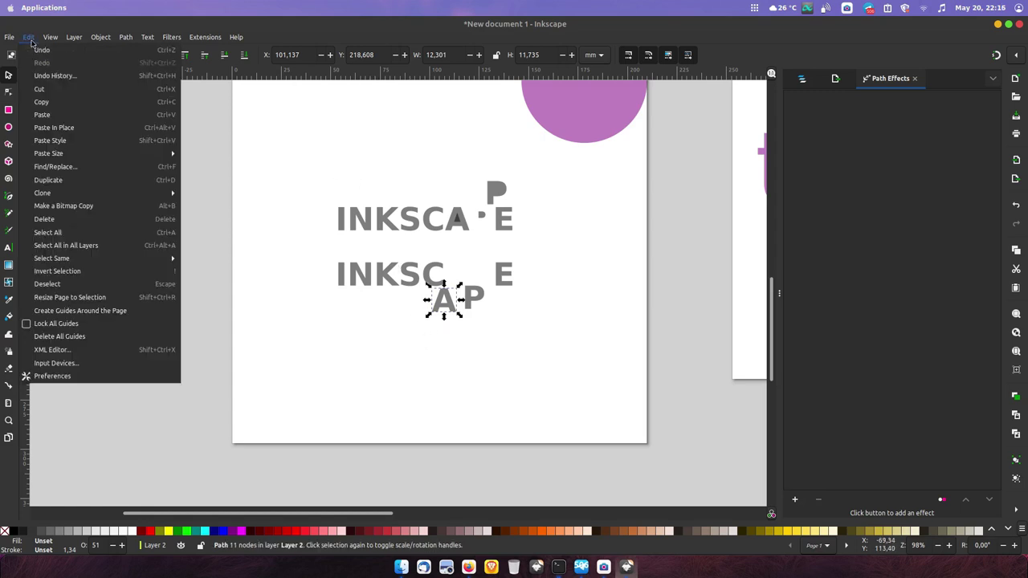
Open Edit > Preferences at the Interface > Theming page.
{"action": "left_click", "coordinate": [70, 375]}
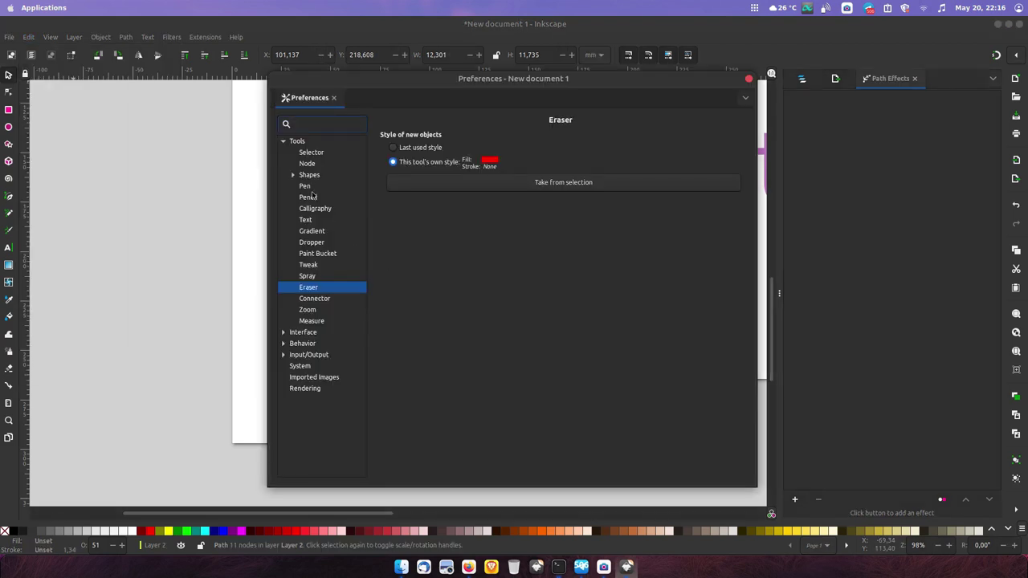
{"action": "left_click", "coordinate": [308, 335]}
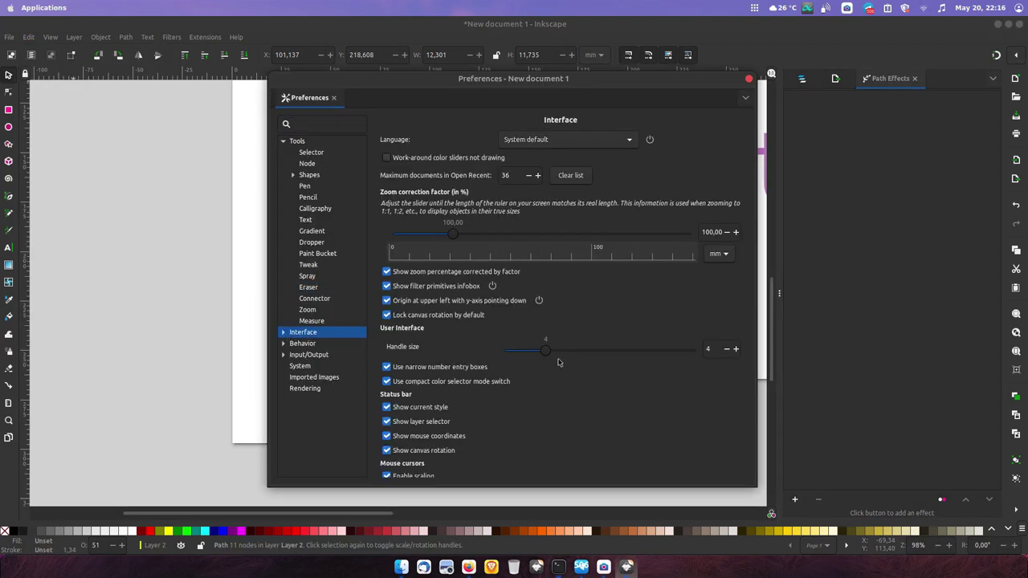
{"action": "left_click", "coordinate": [283, 332]}
{"action": "left_click", "coordinate": [312, 343]}
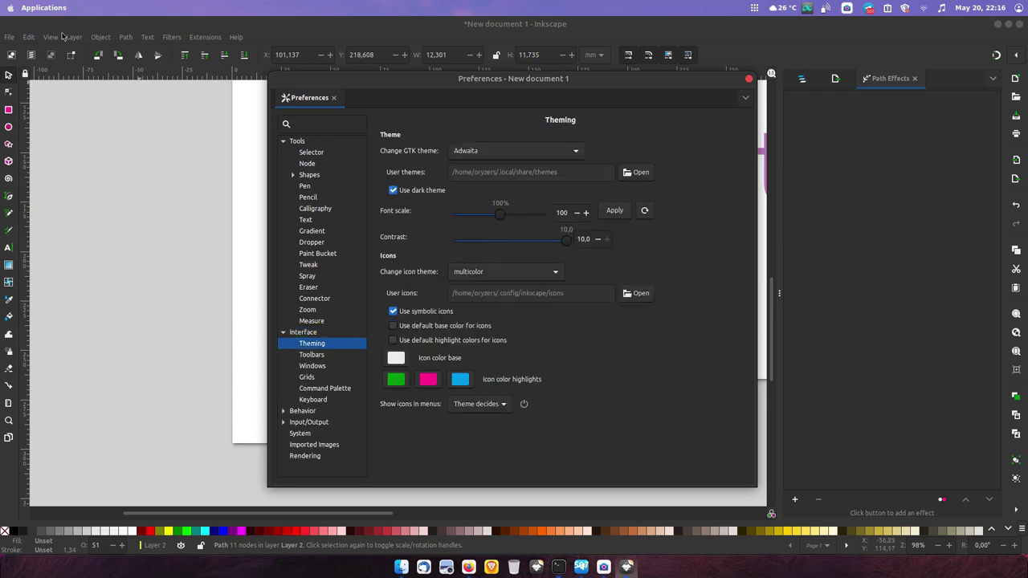
Apply a UI font scale of 130, then restore it to 100.
{"action": "left_click_drag", "start_coordinate": [502, 220], "coordinate": [527, 217]}
{"action": "left_click", "coordinate": [616, 211]}
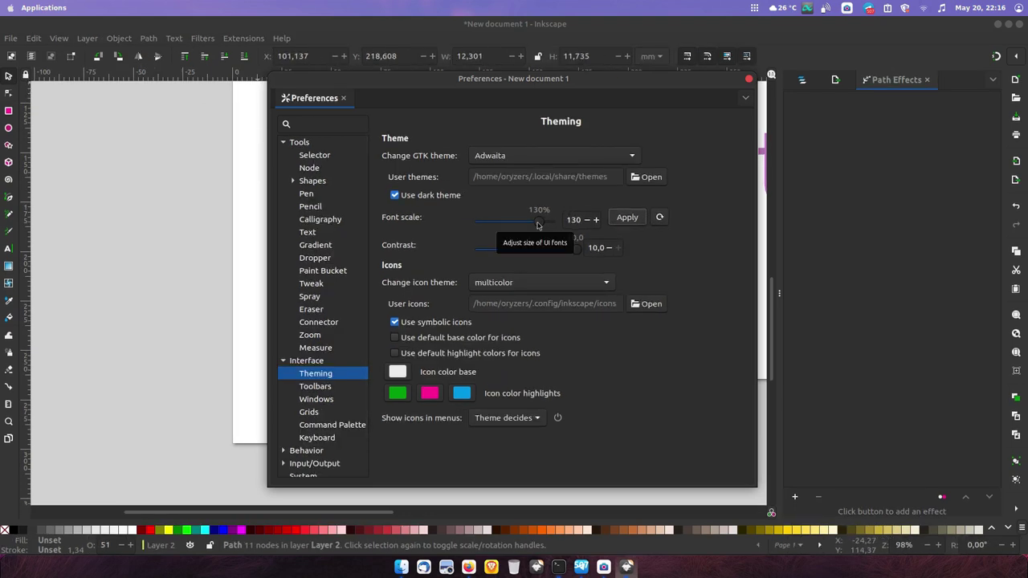
{"action": "left_click_drag", "start_coordinate": [539, 223], "coordinate": [515, 224]}
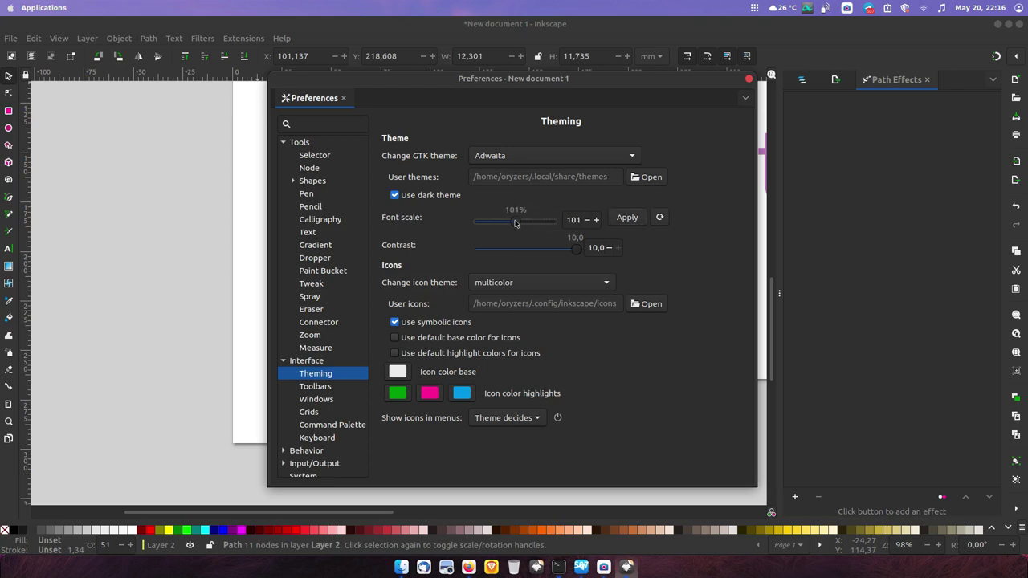
{"action": "left_click", "coordinate": [630, 219]}
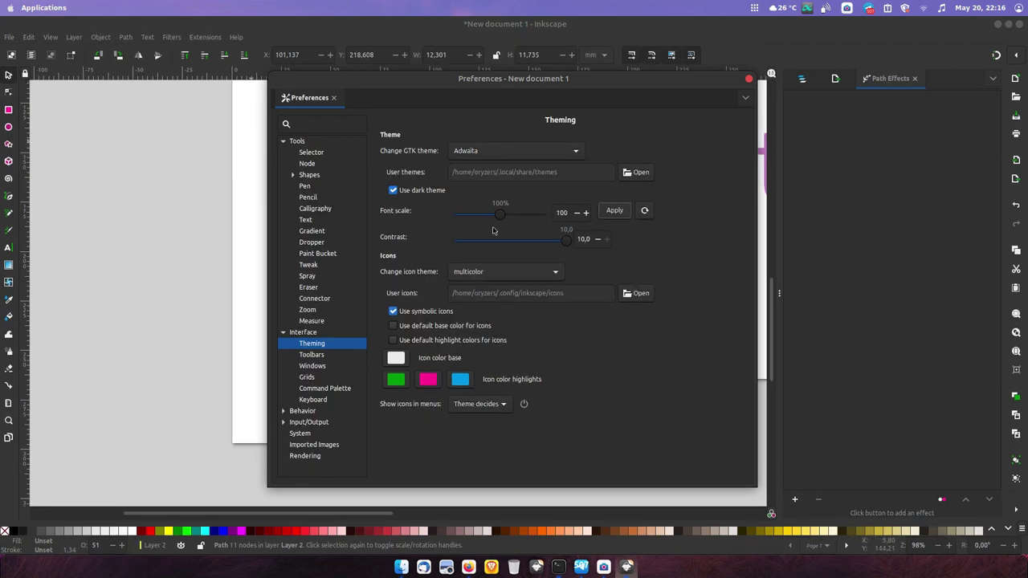
Lower the interface contrast and restore it to 10, then check icon themes and Toolbars settings.
{"action": "left_click_drag", "start_coordinate": [563, 245], "coordinate": [529, 246]}
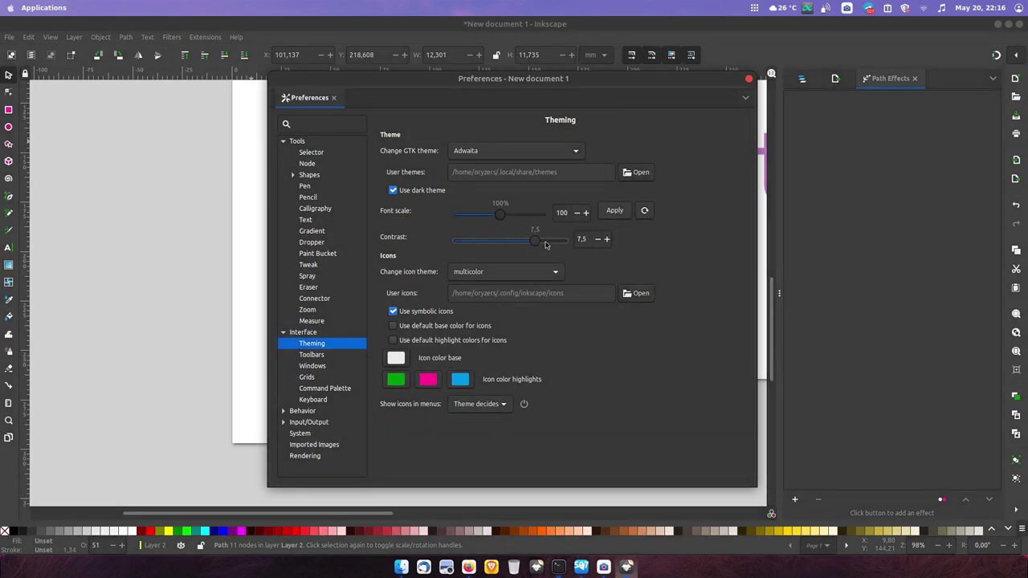
{"action": "left_click_drag", "start_coordinate": [540, 242], "coordinate": [579, 241]}
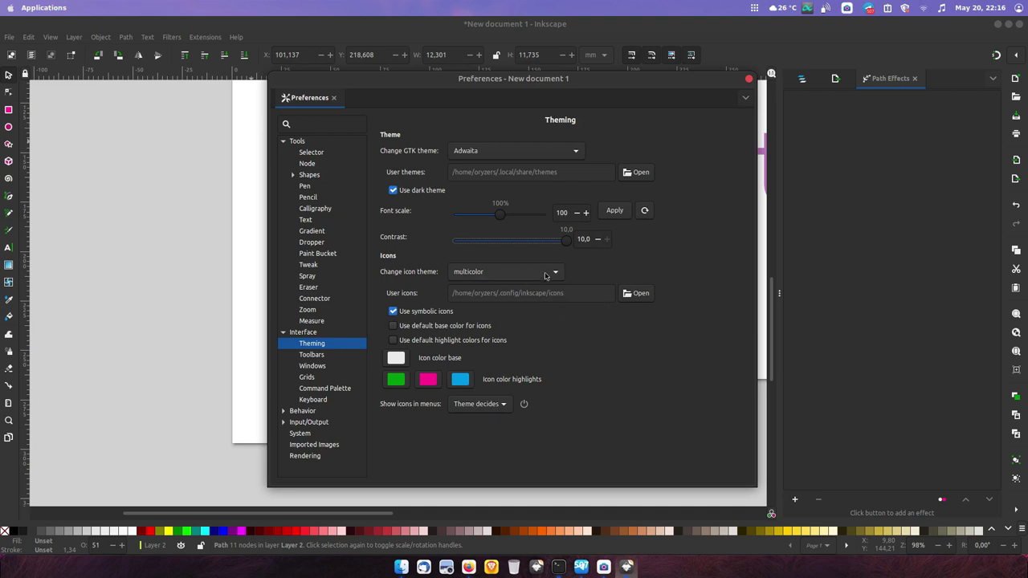
{"action": "left_click", "coordinate": [549, 274]}
{"action": "left_click", "coordinate": [316, 355]}
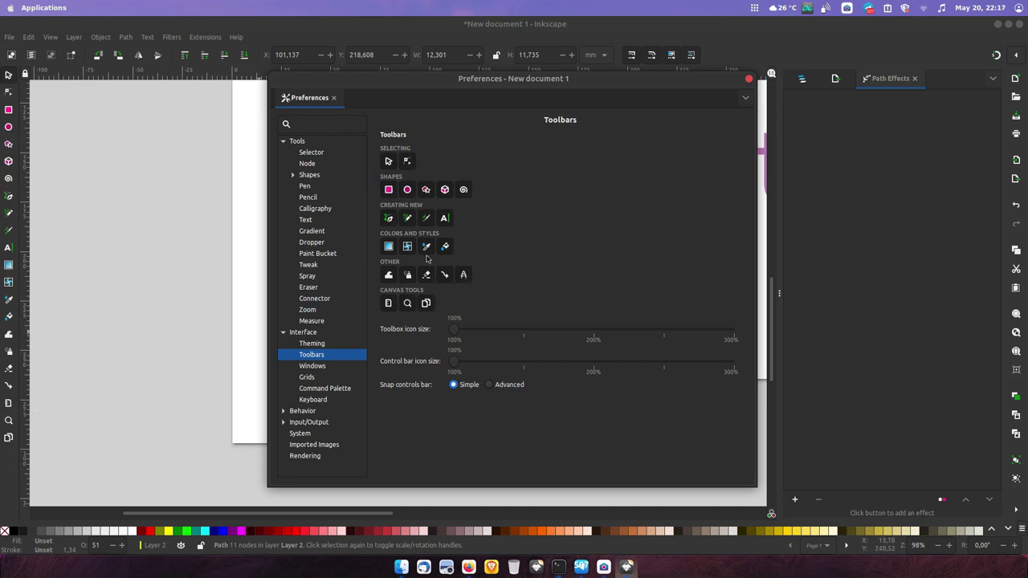
{"action": "left_click", "coordinate": [447, 277]}
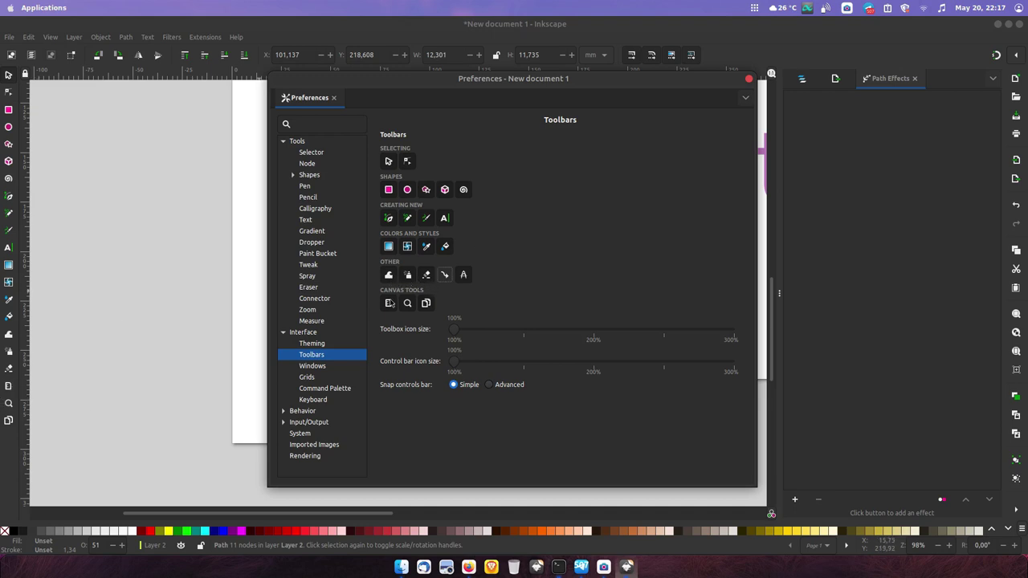
{"action": "left_click", "coordinate": [389, 305]}
{"action": "left_click", "coordinate": [445, 275]}
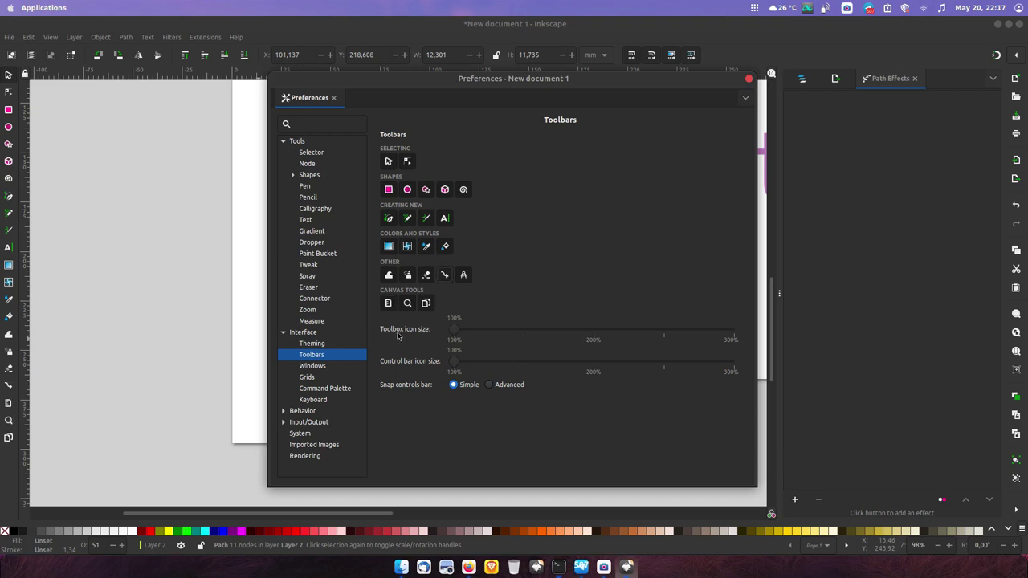
{"action": "left_click_drag", "start_coordinate": [454, 332], "coordinate": [515, 331]}
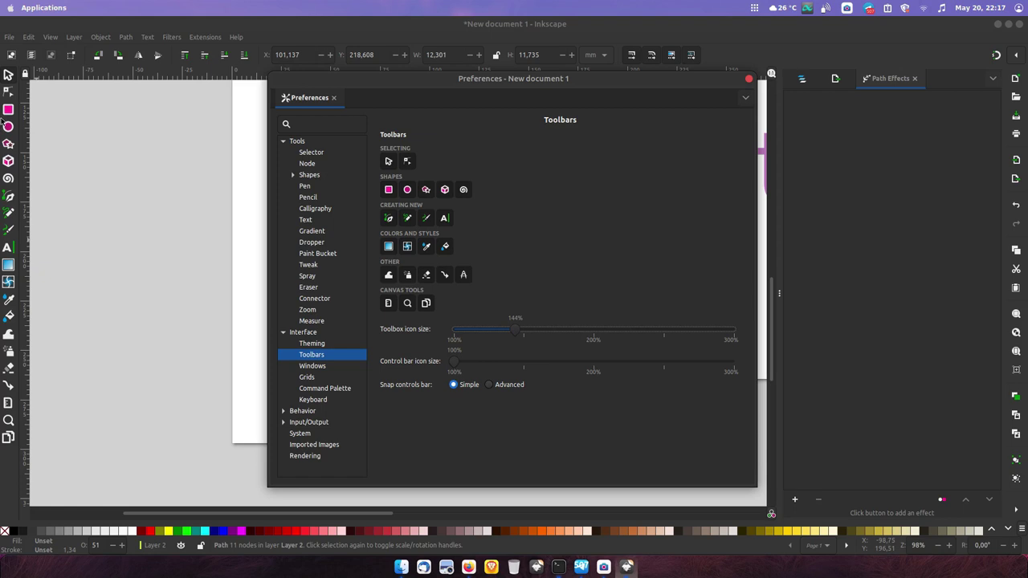
{"action": "left_click_drag", "start_coordinate": [514, 330], "coordinate": [406, 336]}
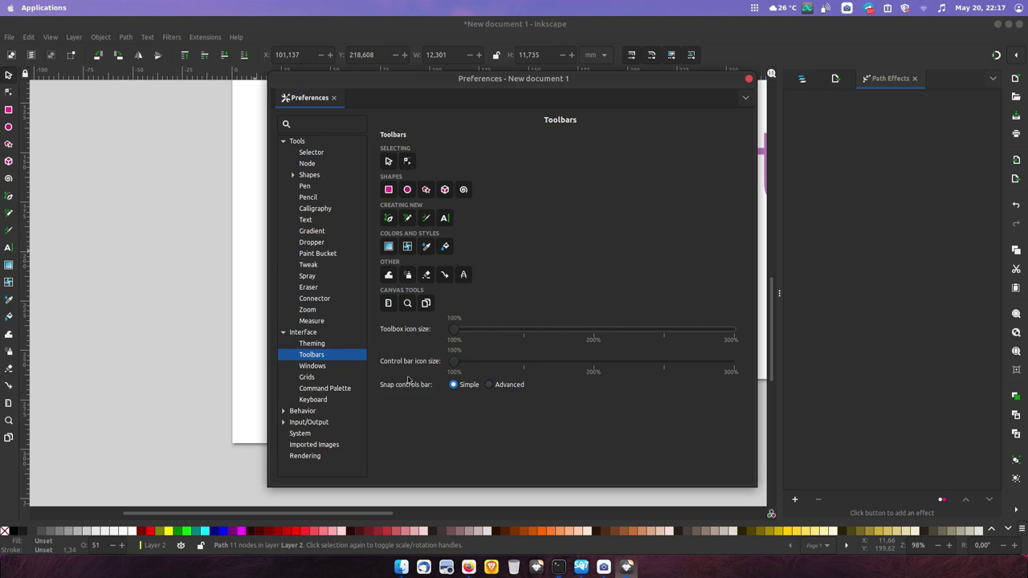
{"action": "left_click_drag", "start_coordinate": [454, 362], "coordinate": [523, 362]}
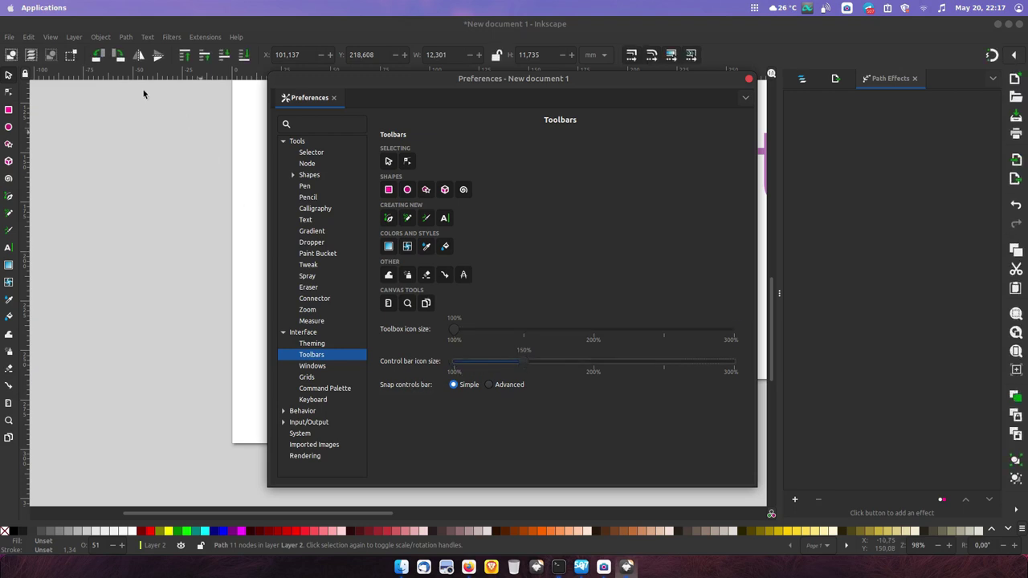
{"action": "left_click_drag", "start_coordinate": [452, 376], "coordinate": [423, 378]}
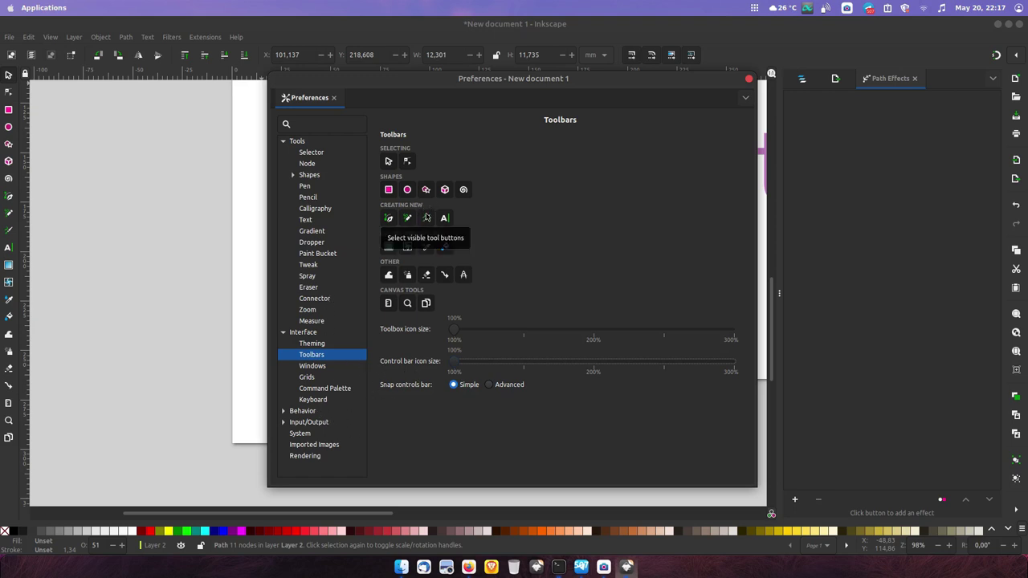
Close Preferences and scroll the bottom palette through the green, blue and purple swatches.
{"action": "left_click", "coordinate": [750, 81]}
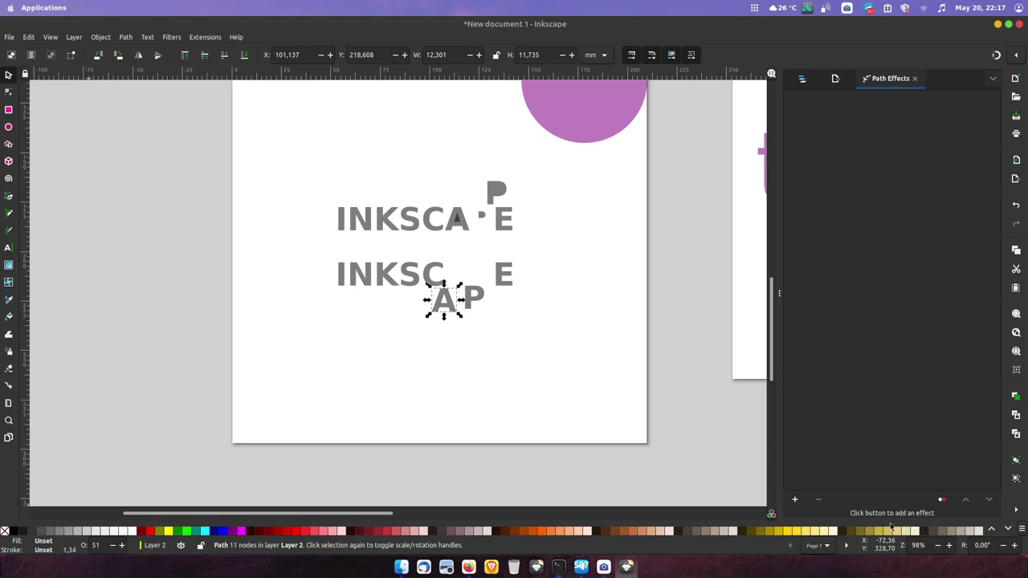
{"action": "left_click", "coordinate": [1010, 532]}
{"action": "left_click", "coordinate": [1010, 531]}
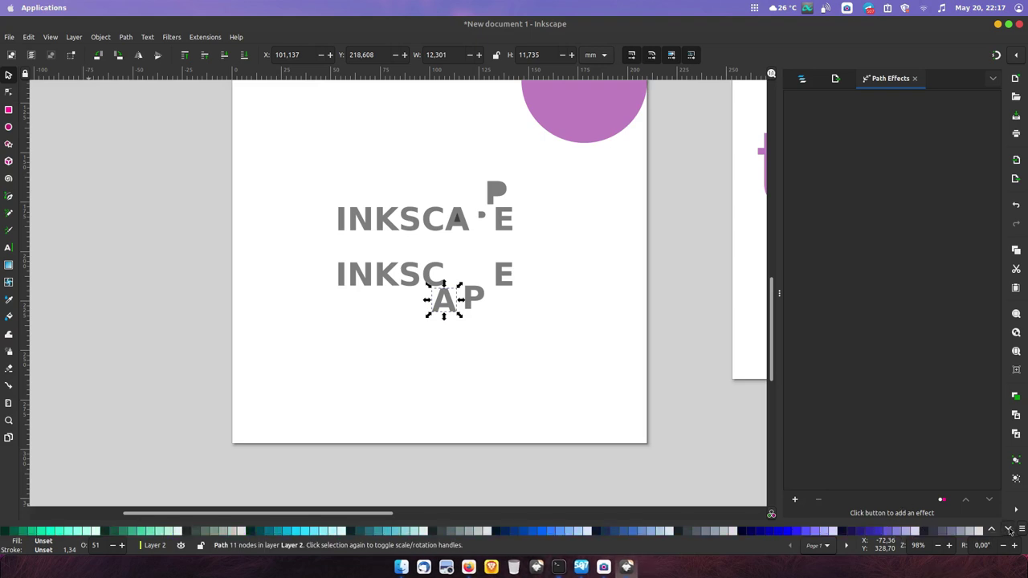
{"action": "left_click", "coordinate": [1009, 532]}
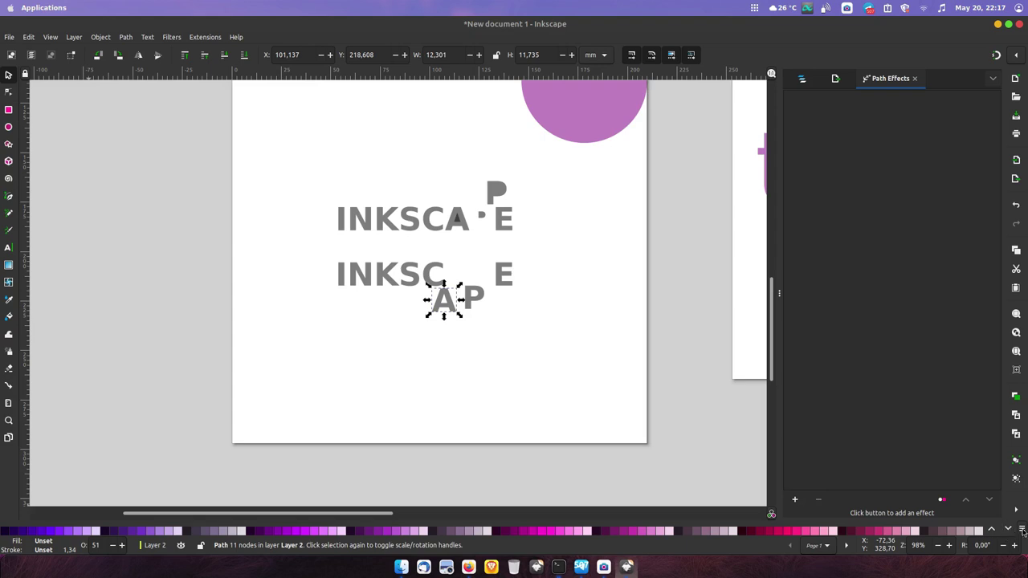
Briefly try another swatch palette, then reopen the palette list with Inkscape default active.
{"action": "left_click", "coordinate": [1023, 531]}
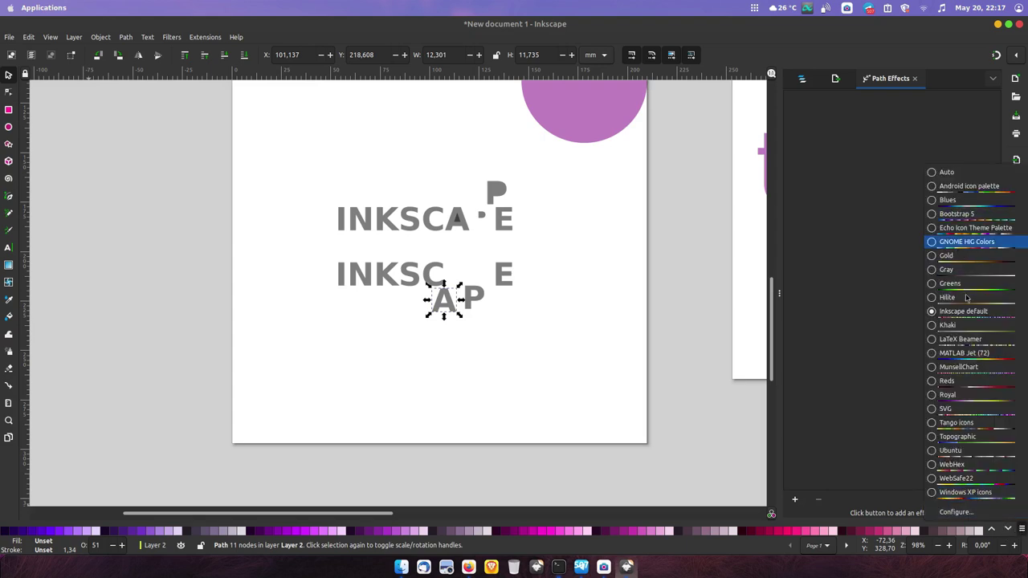
{"action": "key", "text": "Escape"}
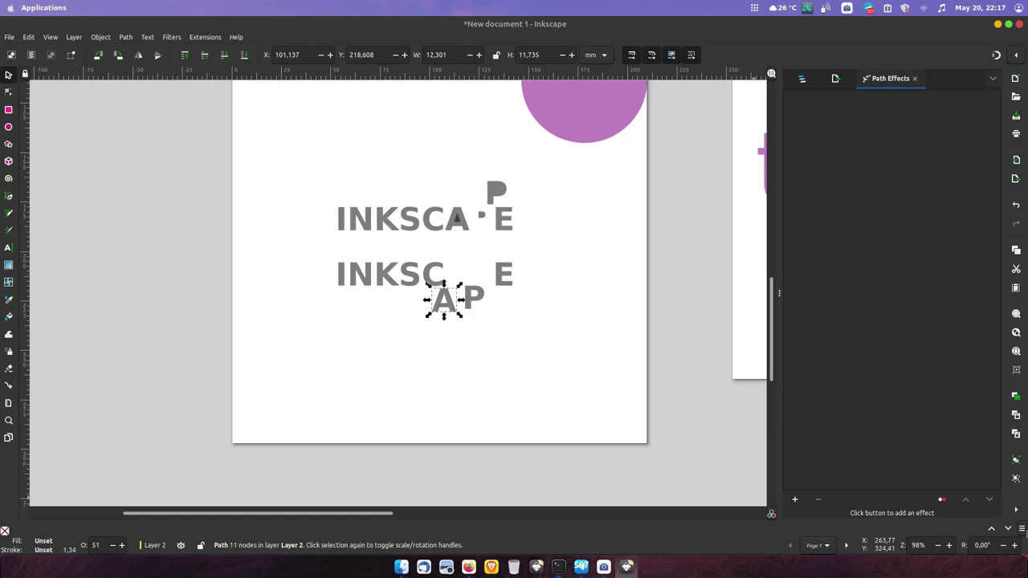
{"action": "left_click", "coordinate": [1022, 532]}
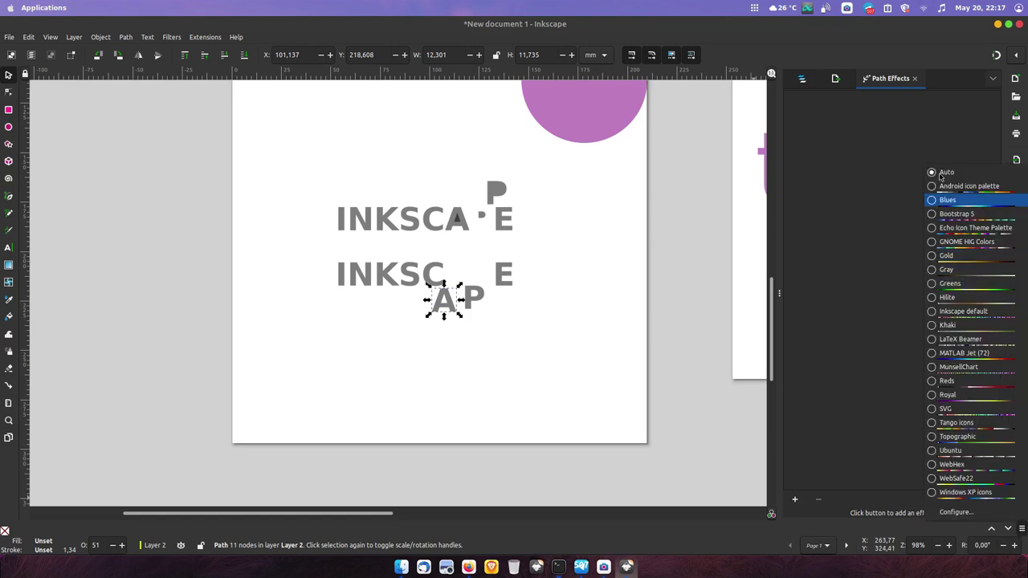
{"action": "left_click", "coordinate": [924, 243]}
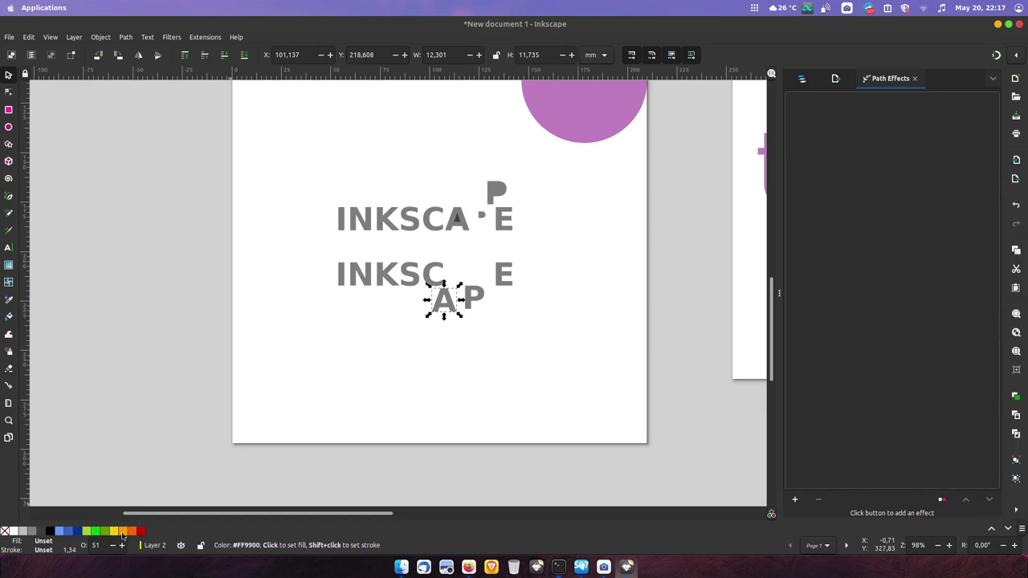
{"action": "left_click", "coordinate": [1022, 531]}
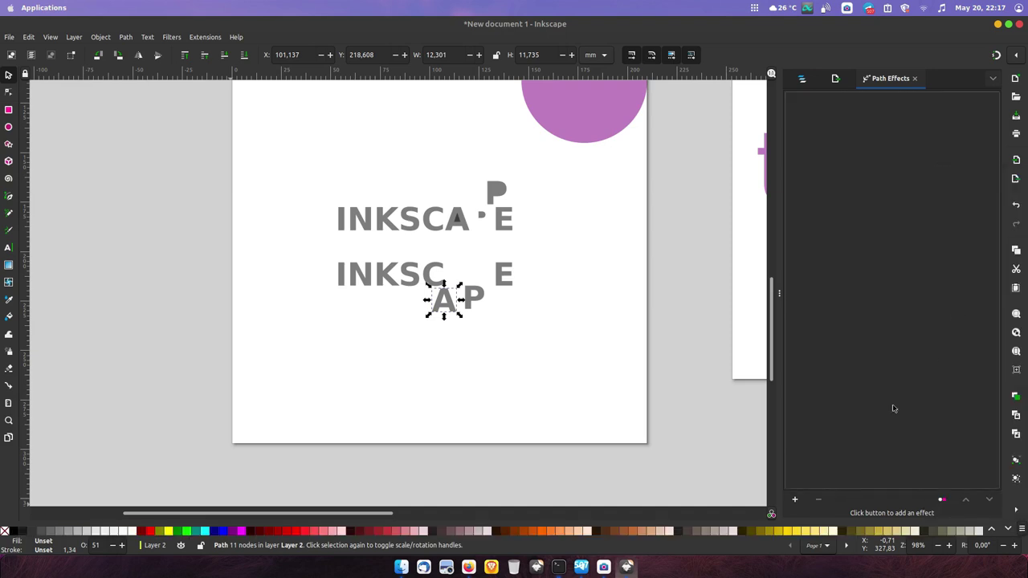
{"action": "left_click", "coordinate": [1022, 529]}
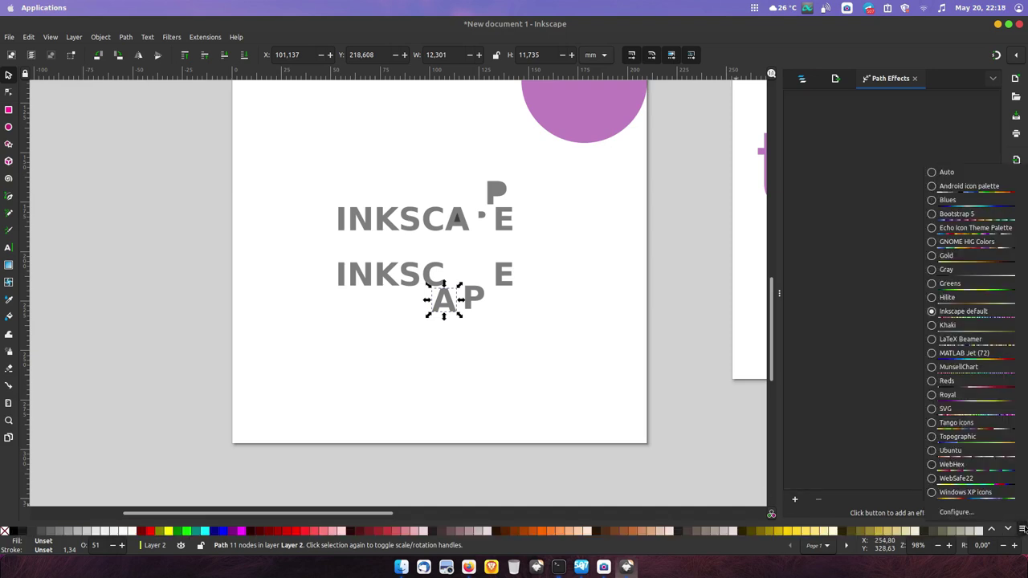
Configure swatches to stretch to fill with tile size 16 in one row, then select the purple circle.
{"action": "left_click", "coordinate": [958, 512]}
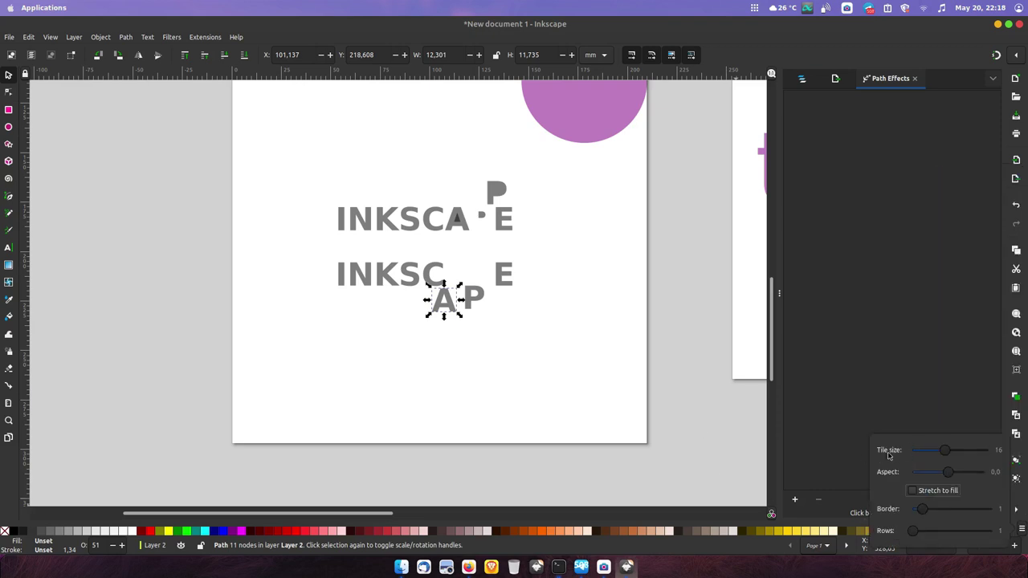
{"action": "left_click_drag", "start_coordinate": [945, 450], "coordinate": [971, 456]}
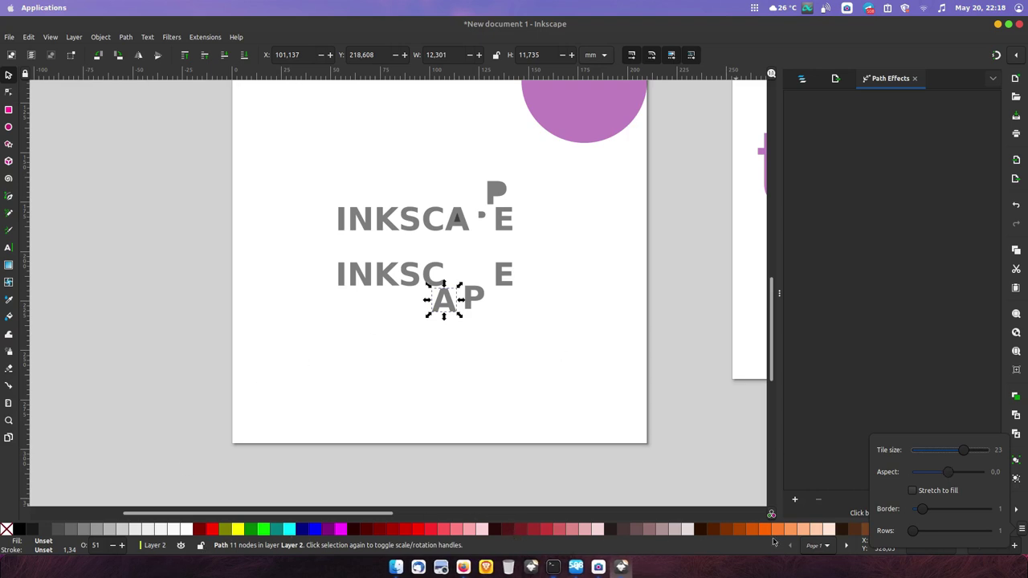
{"action": "mouse_move", "coordinate": [956, 455]}
{"action": "left_mouse_down"}
{"action": "mouse_move", "coordinate": [945, 457]}
{"action": "mouse_move", "coordinate": [974, 473]}
{"action": "mouse_move", "coordinate": [943, 474]}
{"action": "left_mouse_up"}
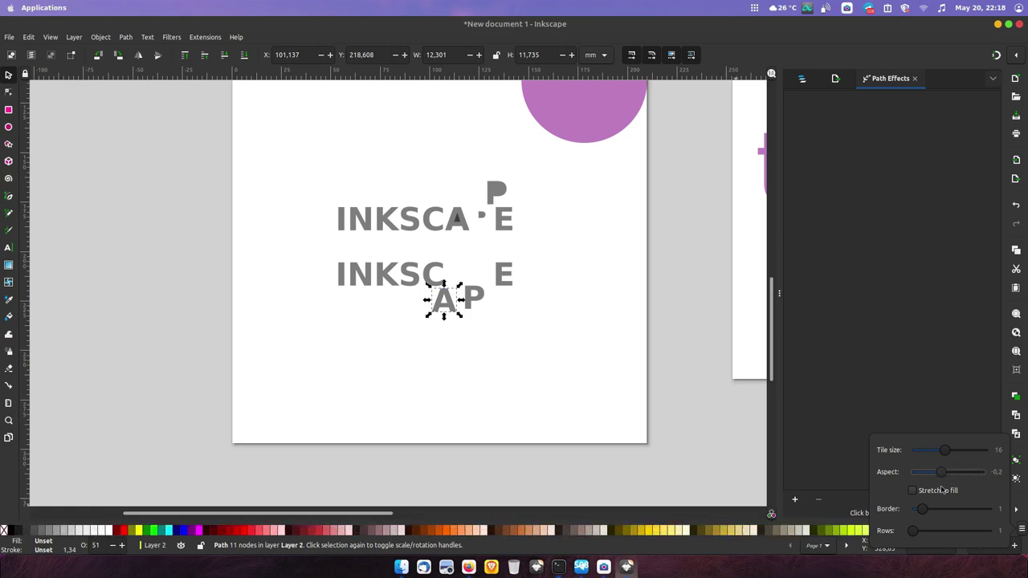
{"action": "left_click", "coordinate": [914, 491]}
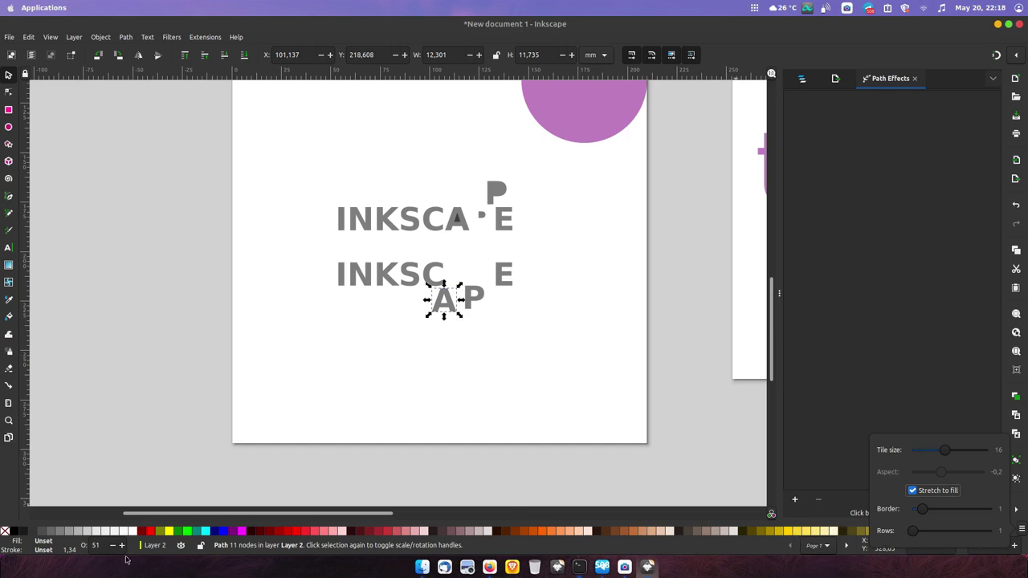
{"action": "left_click_drag", "start_coordinate": [920, 533], "coordinate": [993, 532]}
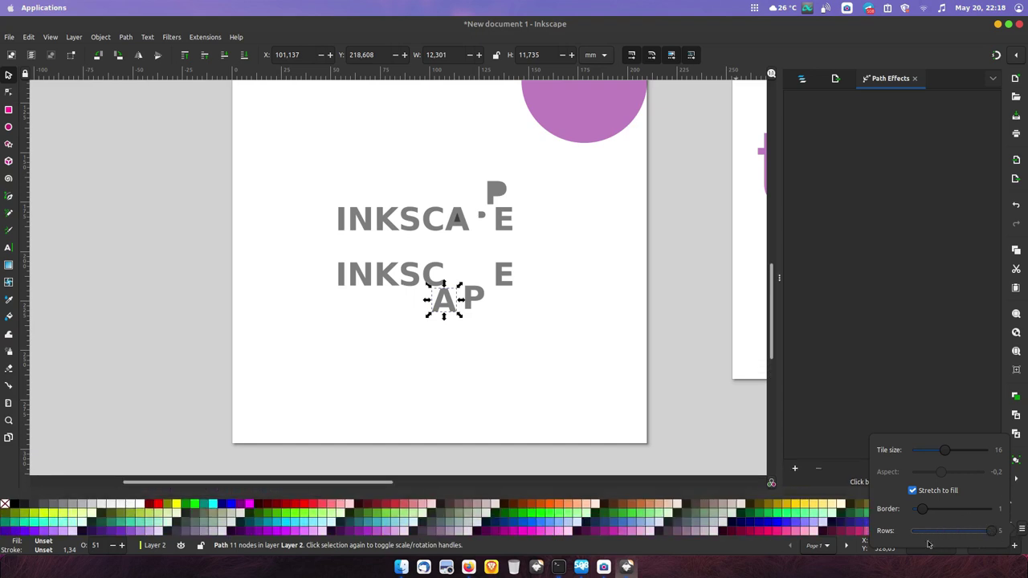
{"action": "left_click_drag", "start_coordinate": [928, 532], "coordinate": [912, 531]}
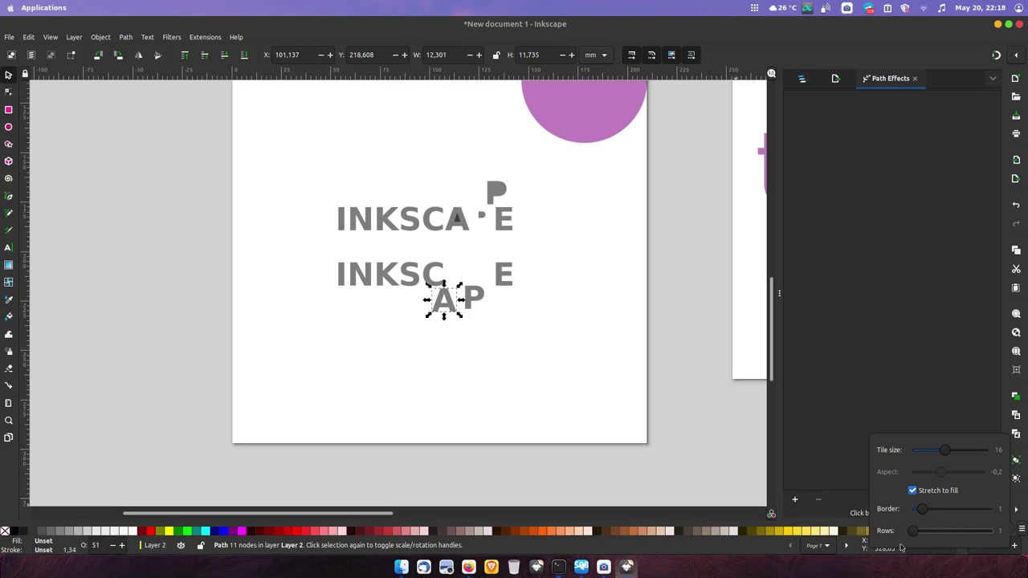
{"action": "left_click", "coordinate": [1024, 531]}
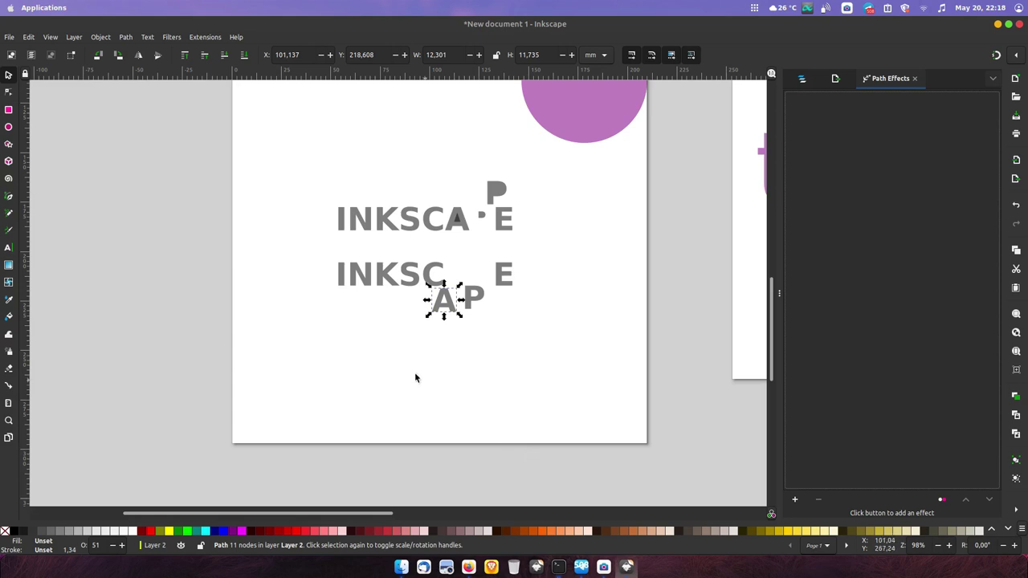
{"action": "left_click", "coordinate": [578, 120]}
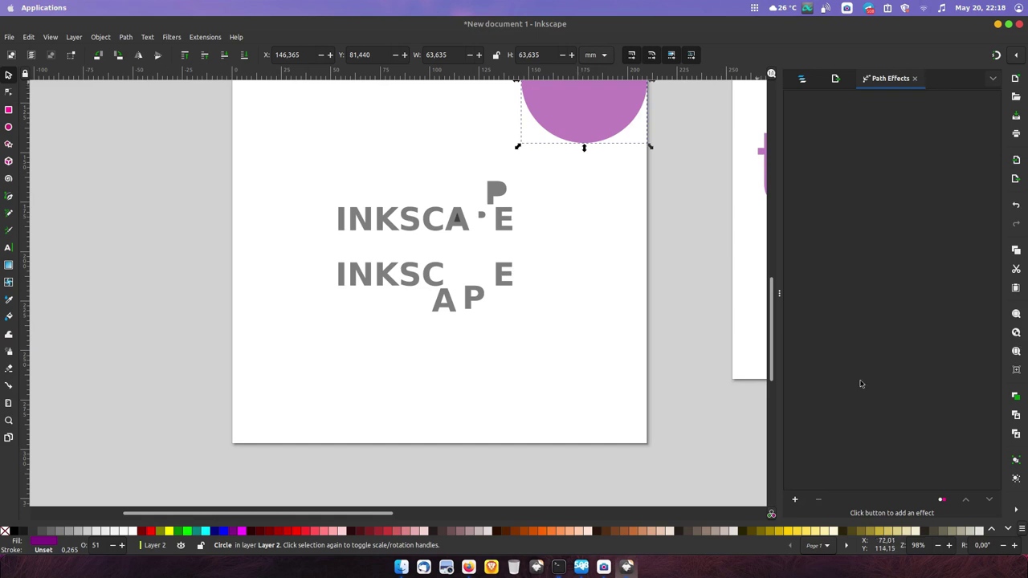
Open Object > Fill and Stroke for the purple circle and switch its fill to a linear gradient.
{"action": "left_click", "coordinate": [101, 38]}
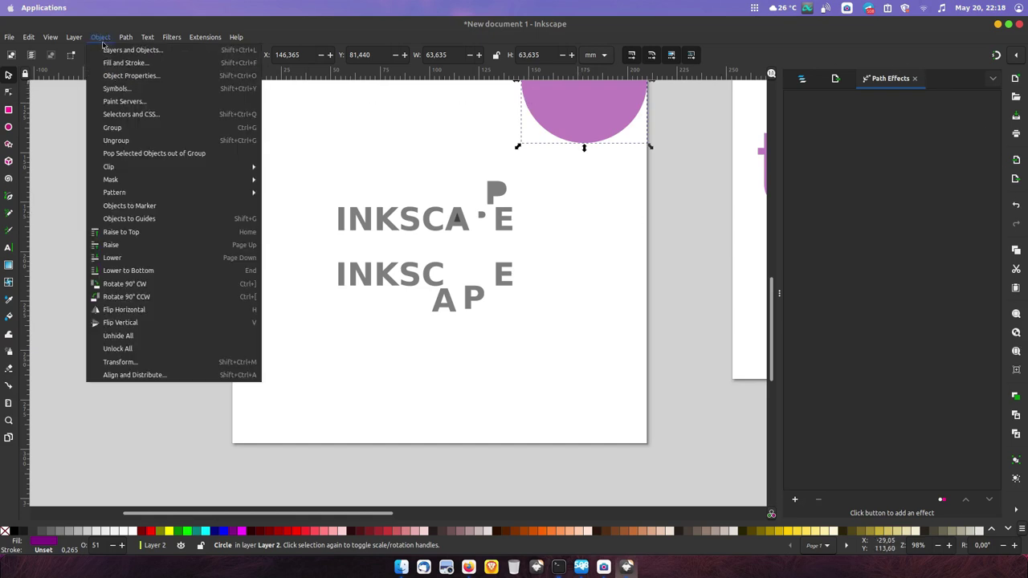
{"action": "left_click", "coordinate": [153, 63]}
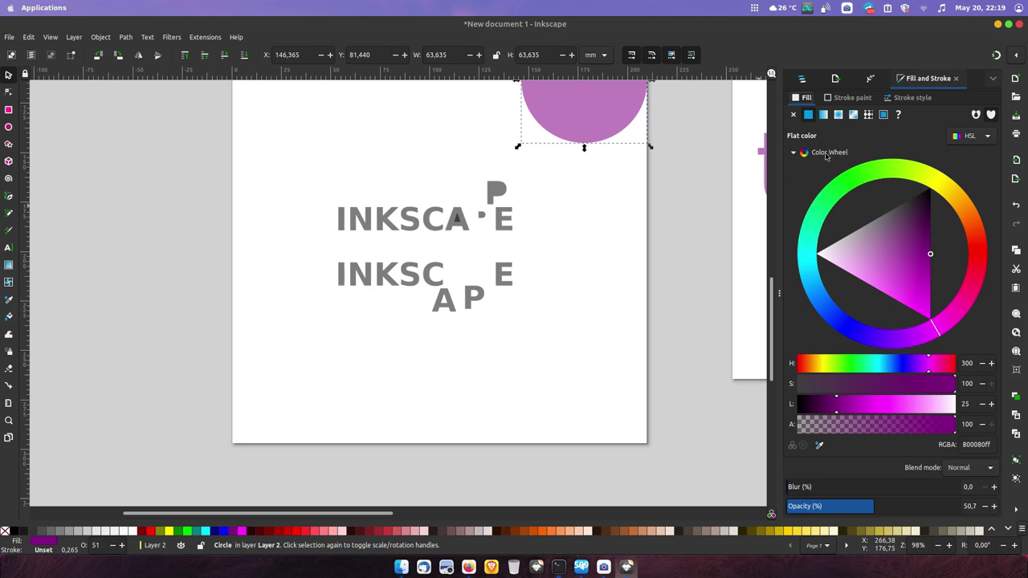
{"action": "left_click", "coordinate": [793, 152]}
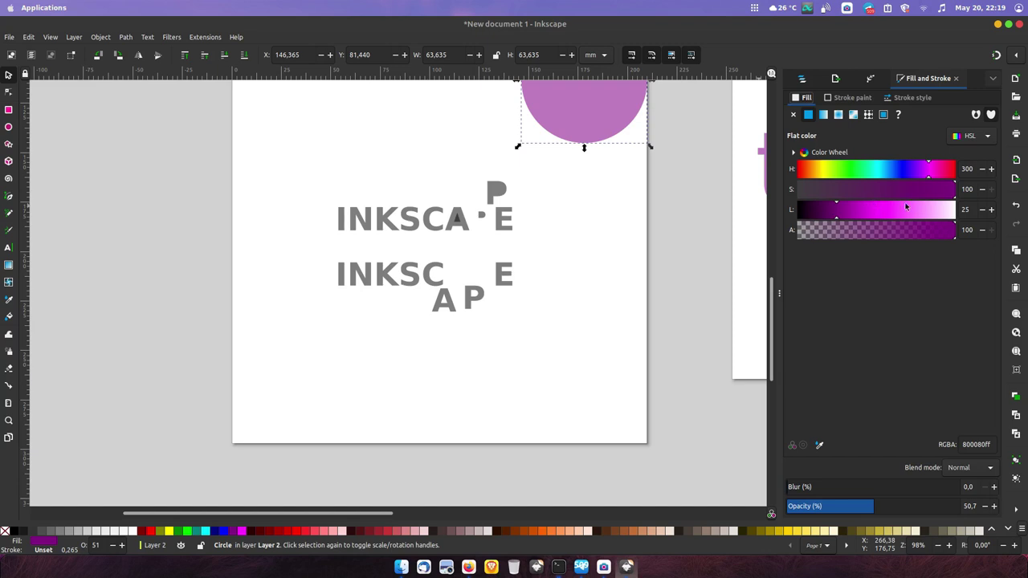
{"action": "left_click", "coordinate": [793, 153]}
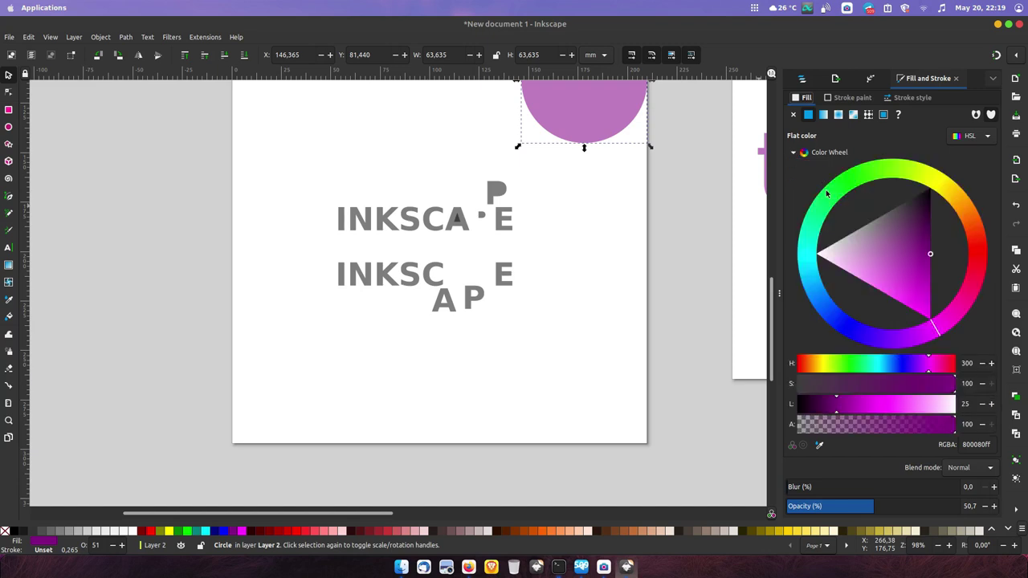
{"action": "left_click", "coordinate": [823, 116]}
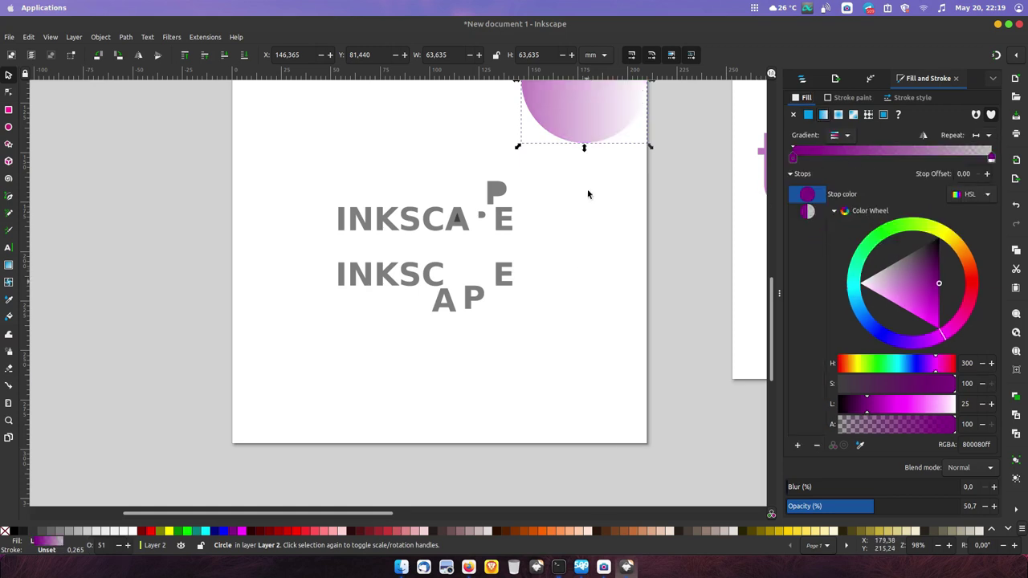
Add a fully opaque green 37bc00ff middle stop to the circle's gradient.
{"action": "scroll", "coordinate": [580, 233], "scroll_direction": "up", "scroll_amount": 2}
{"action": "left_click_drag", "start_coordinate": [583, 142], "coordinate": [474, 166]}
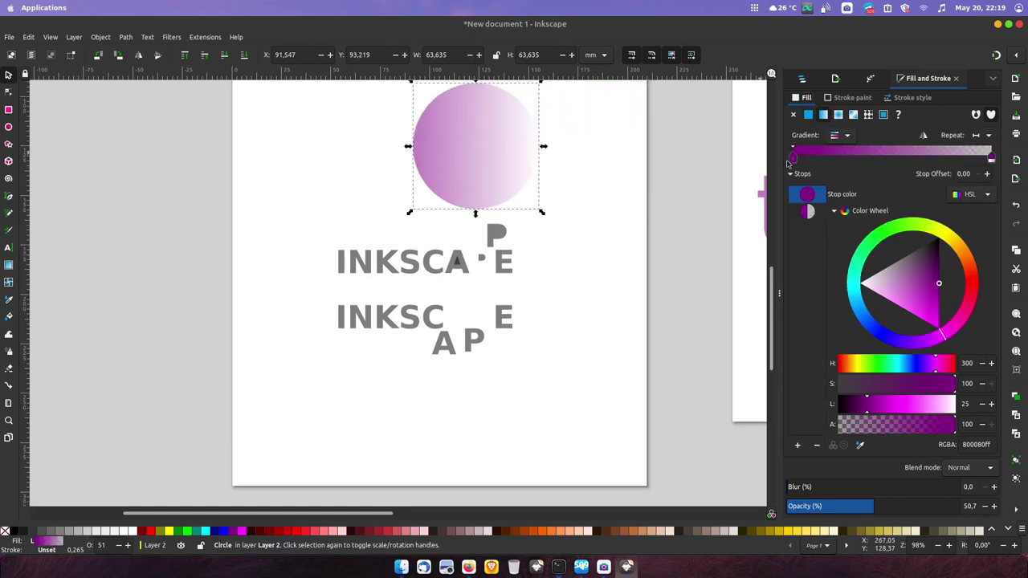
{"action": "double_click", "coordinate": [874, 159]}
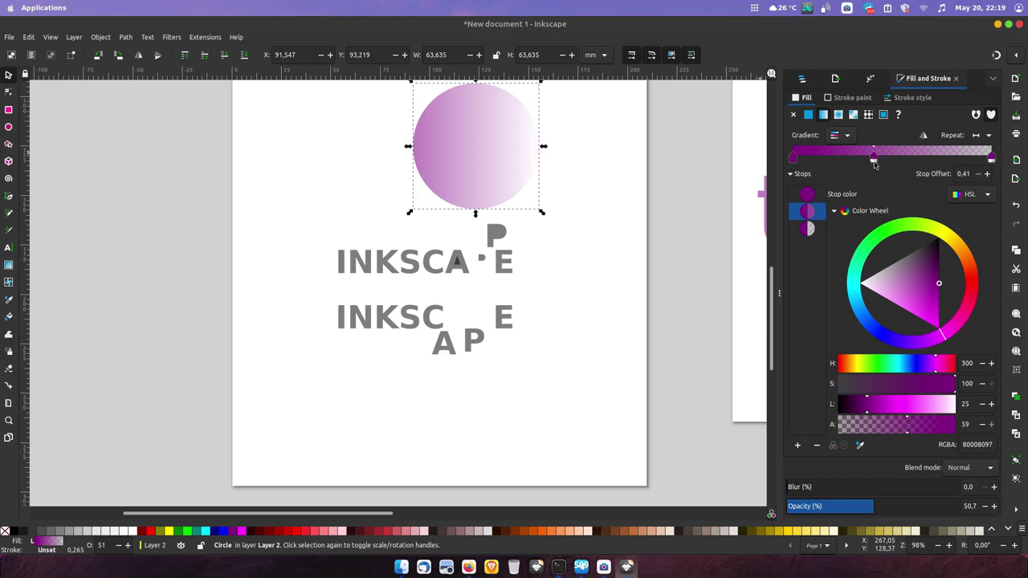
{"action": "left_click", "coordinate": [901, 232]}
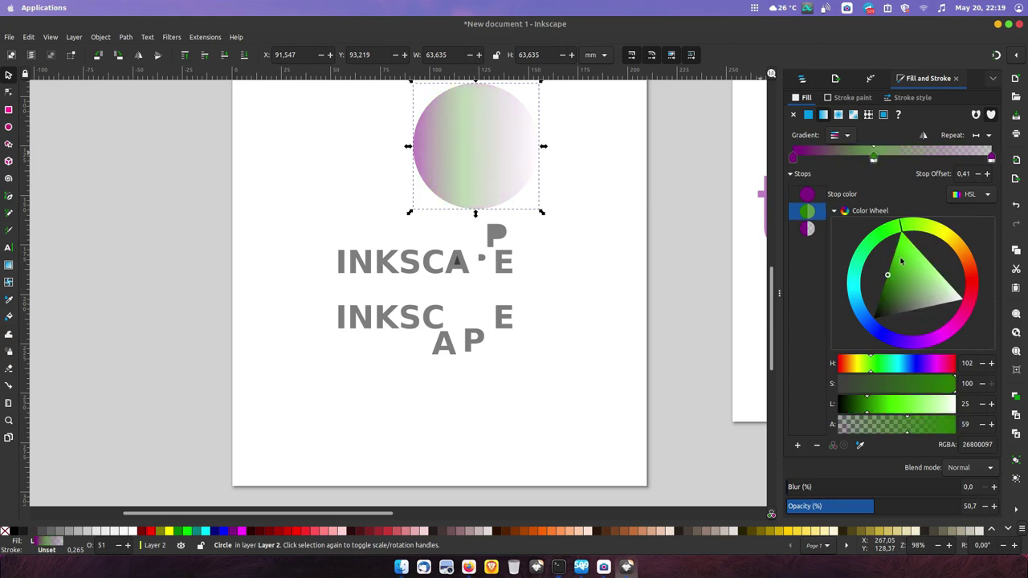
{"action": "left_click_drag", "start_coordinate": [897, 272], "coordinate": [867, 262]}
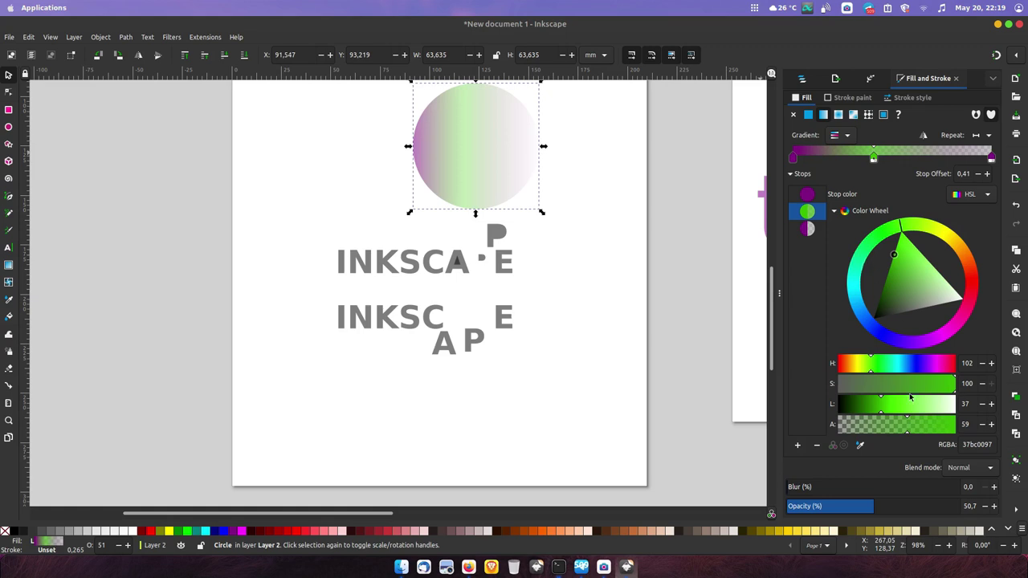
{"action": "left_click_drag", "start_coordinate": [862, 426], "coordinate": [1017, 423]}
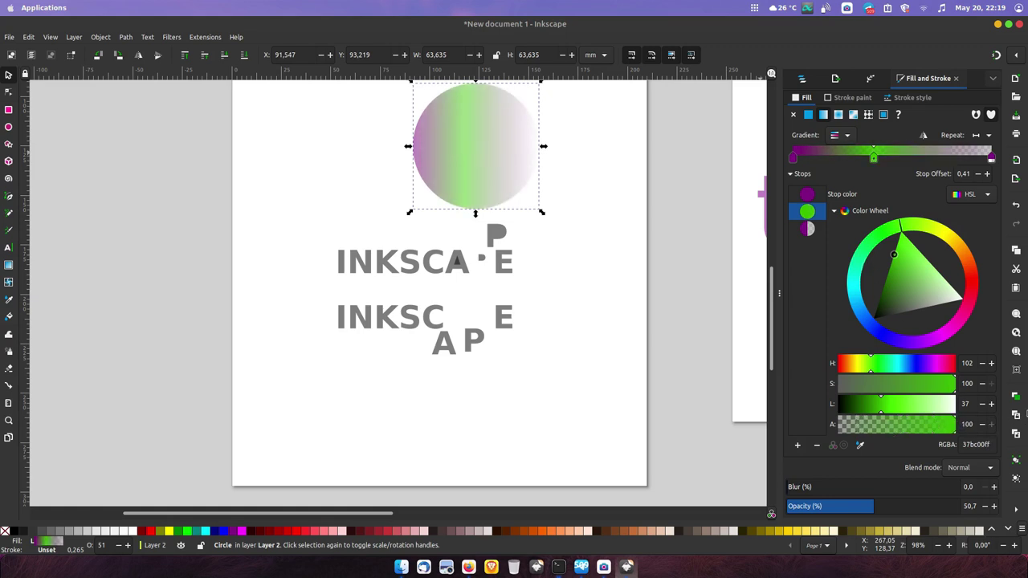
Make the purple end stop opaque, move the green stop to 0.61, and set opacity 100%.
{"action": "left_click", "coordinate": [992, 159]}
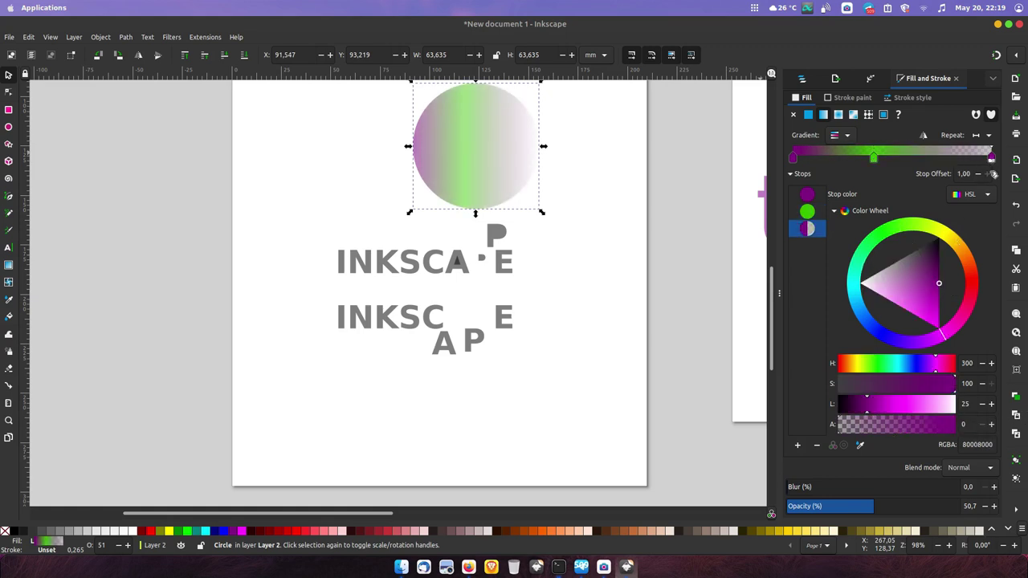
{"action": "left_click_drag", "start_coordinate": [900, 429], "coordinate": [1027, 414]}
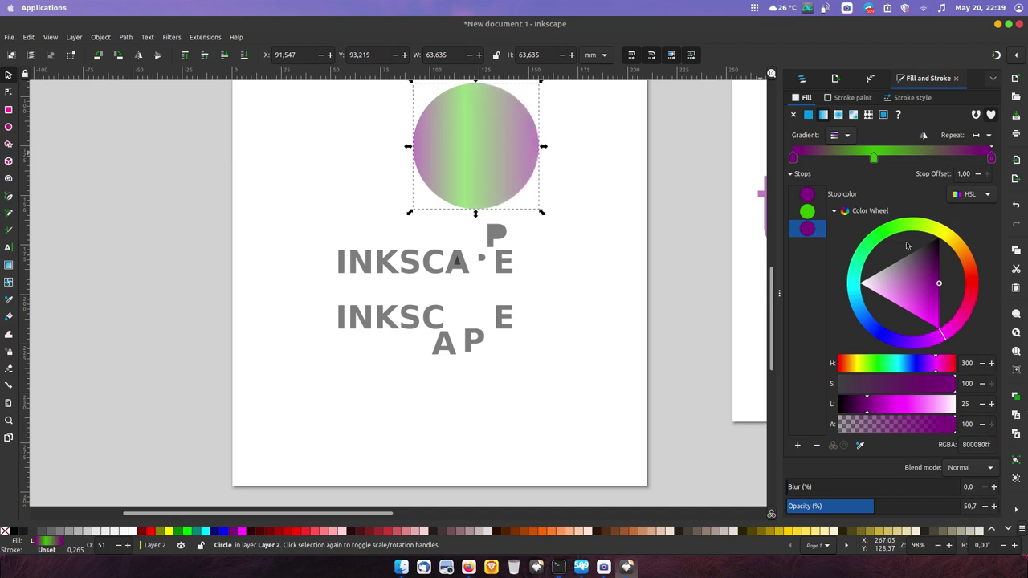
{"action": "mouse_move", "coordinate": [874, 158]}
{"action": "left_mouse_down"}
{"action": "mouse_move", "coordinate": [939, 159]}
{"action": "mouse_move", "coordinate": [914, 158]}
{"action": "left_mouse_up"}
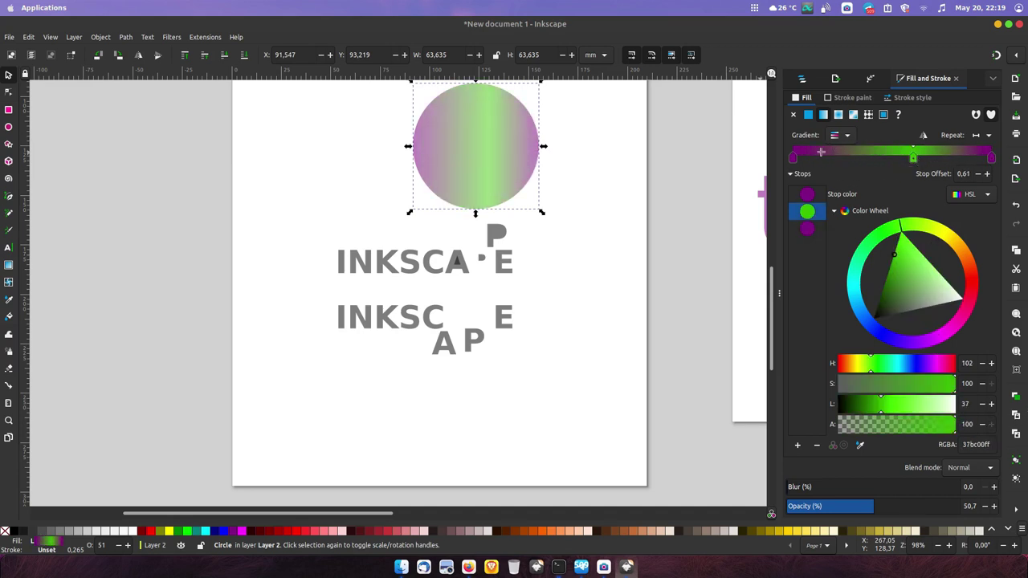
{"action": "left_click", "coordinate": [835, 144]}
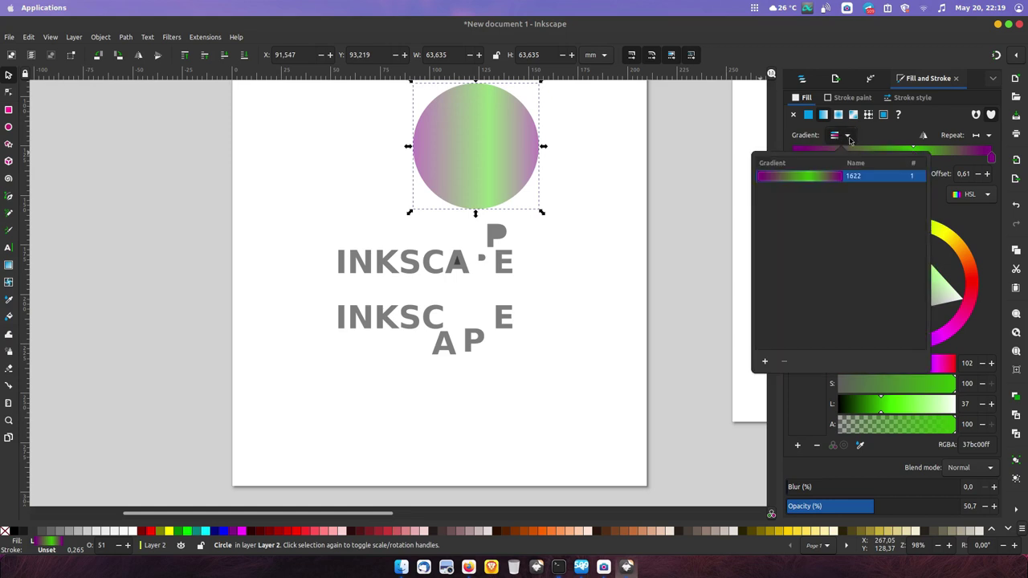
{"action": "left_click", "coordinate": [788, 190]}
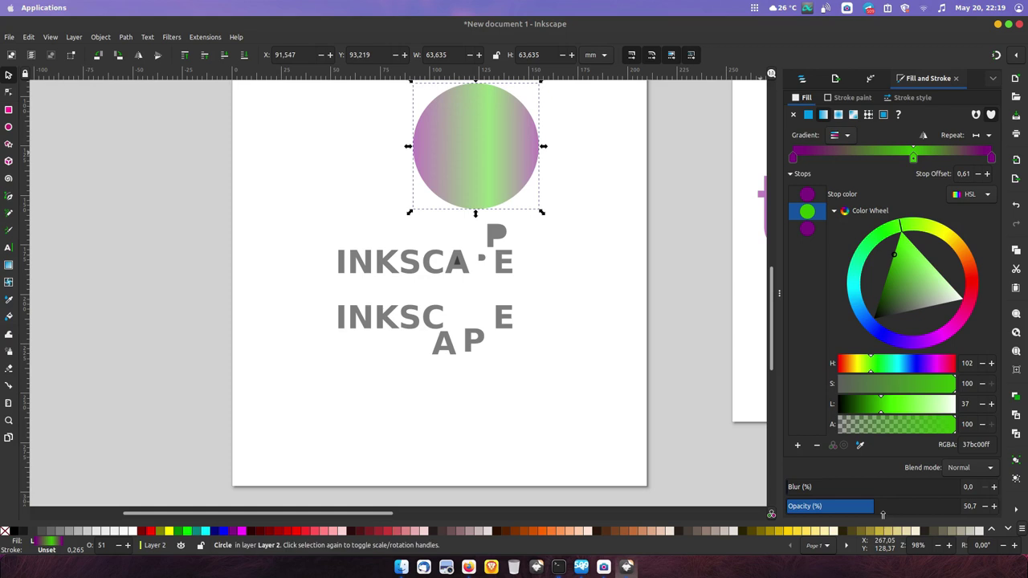
{"action": "left_click_drag", "start_coordinate": [887, 507], "coordinate": [988, 508]}
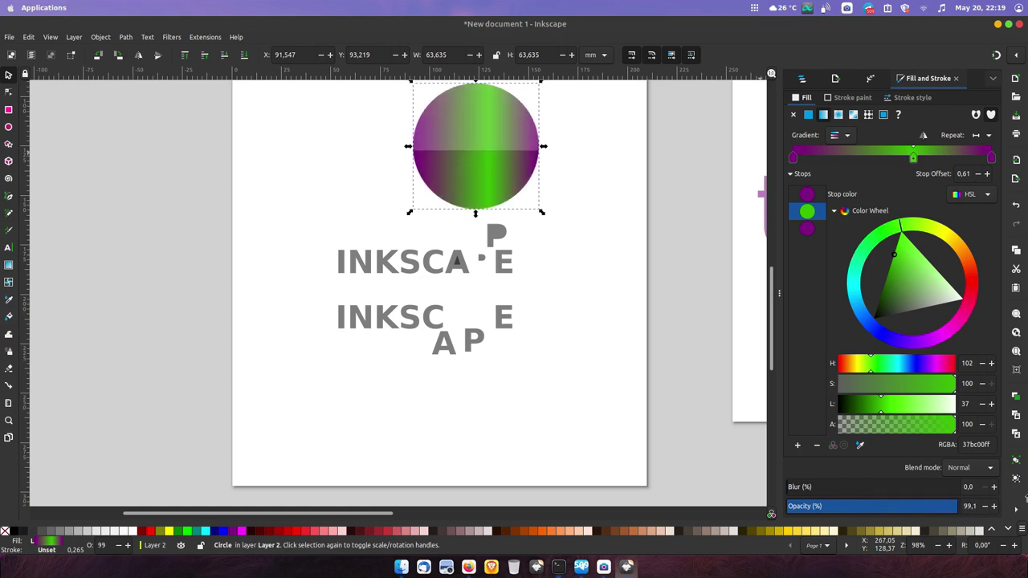
{"action": "left_click", "coordinate": [672, 283]}
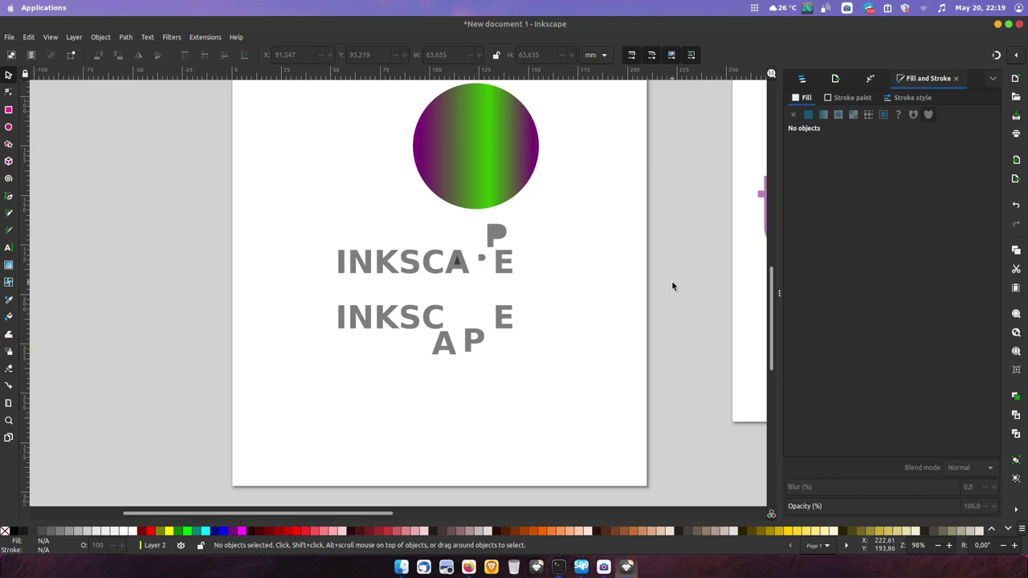
Draw a half-circle Bezier curve right of the circle with no fill and a red stroke.
{"action": "left_click", "coordinate": [8, 196]}
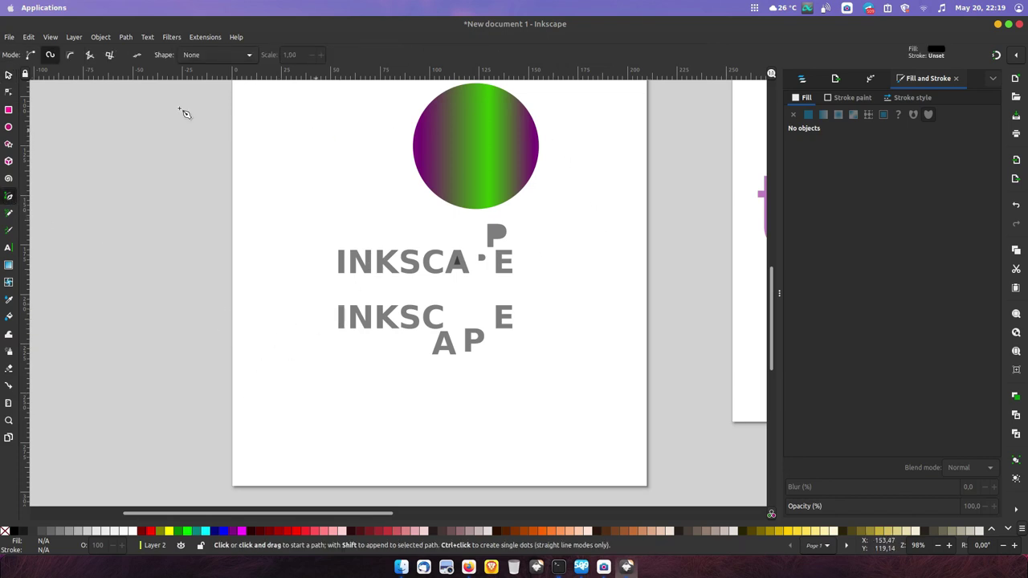
{"action": "left_click", "coordinate": [575, 147]}
{"action": "left_click", "coordinate": [620, 211]}
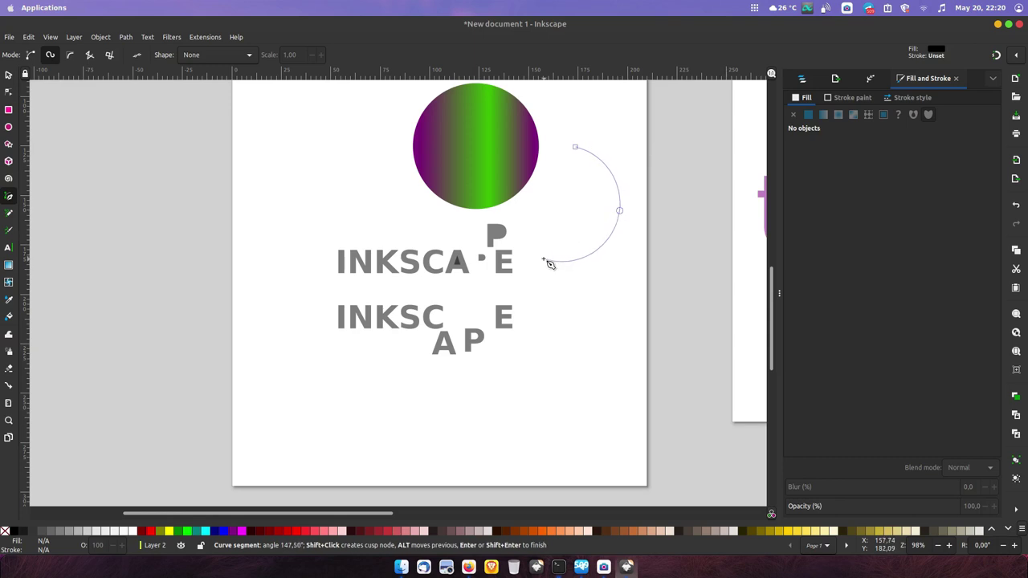
{"action": "double_click", "coordinate": [545, 260]}
{"action": "left_click", "coordinate": [4, 531]}
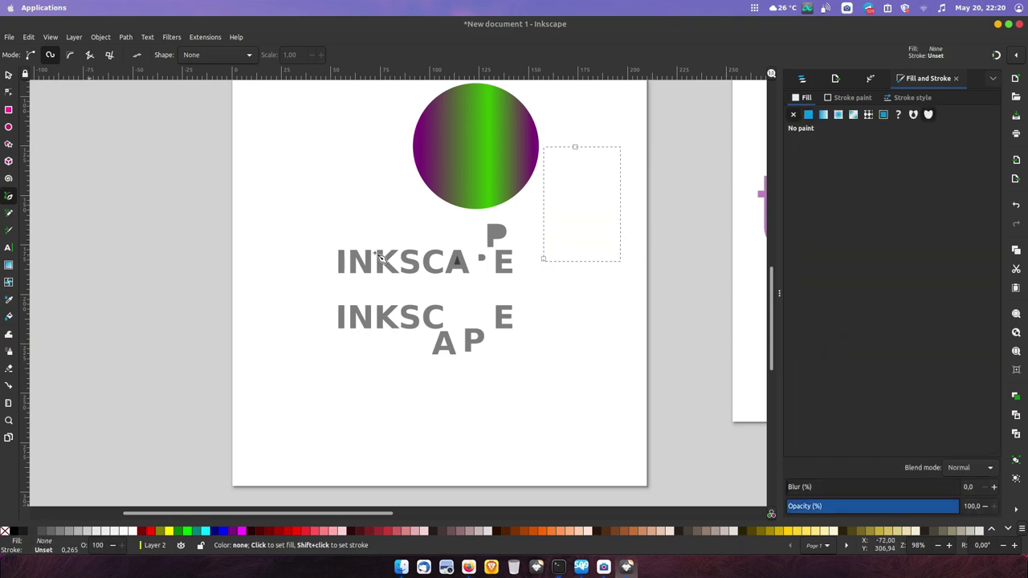
{"action": "left_click", "coordinate": [152, 531], "text": "shift"}
Set the red curve's stroke width to 1 mm, keeping it a solid line.
{"action": "left_click", "coordinate": [910, 97]}
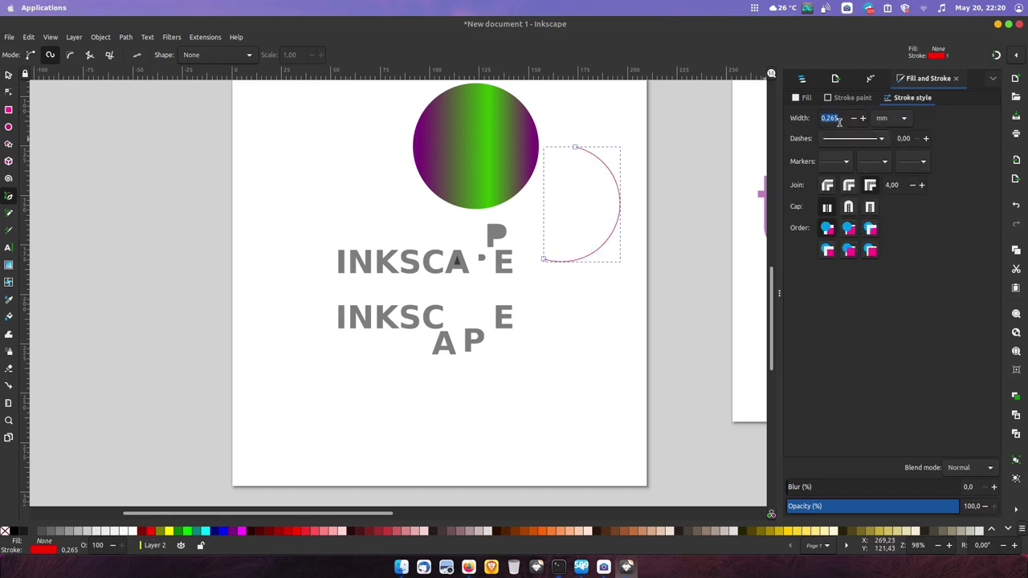
{"action": "type", "text": "1"}
{"action": "key", "text": "Return"}
{"action": "scroll", "coordinate": [649, 175], "scroll_direction": "up", "scroll_amount": 1, "text": "ctrl"}
{"action": "scroll", "coordinate": [649, 175], "scroll_direction": "up", "scroll_amount": 2, "text": "ctrl"}
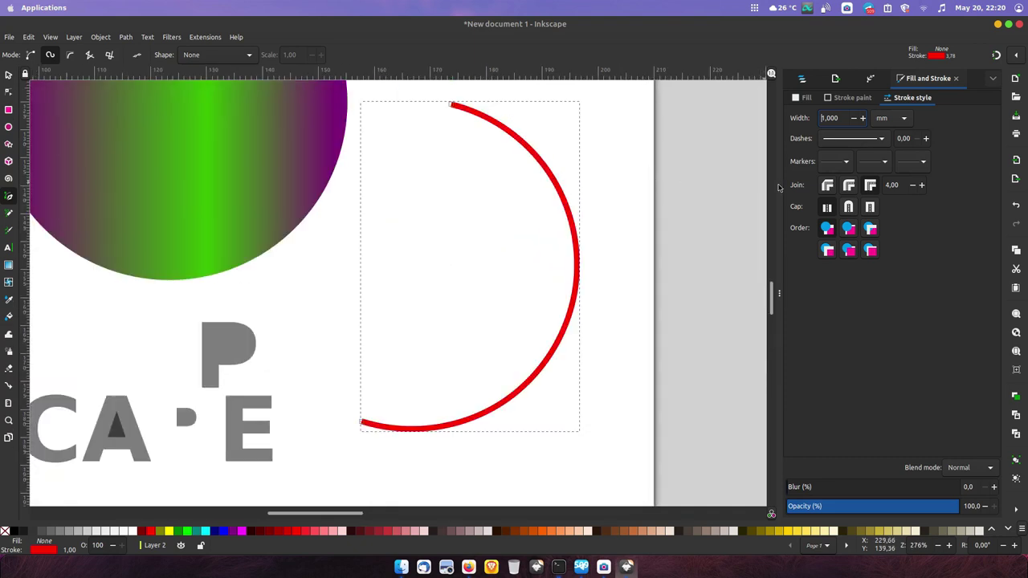
{"action": "scroll", "coordinate": [562, 252], "scroll_direction": "down", "scroll_amount": 1, "text": "ctrl"}
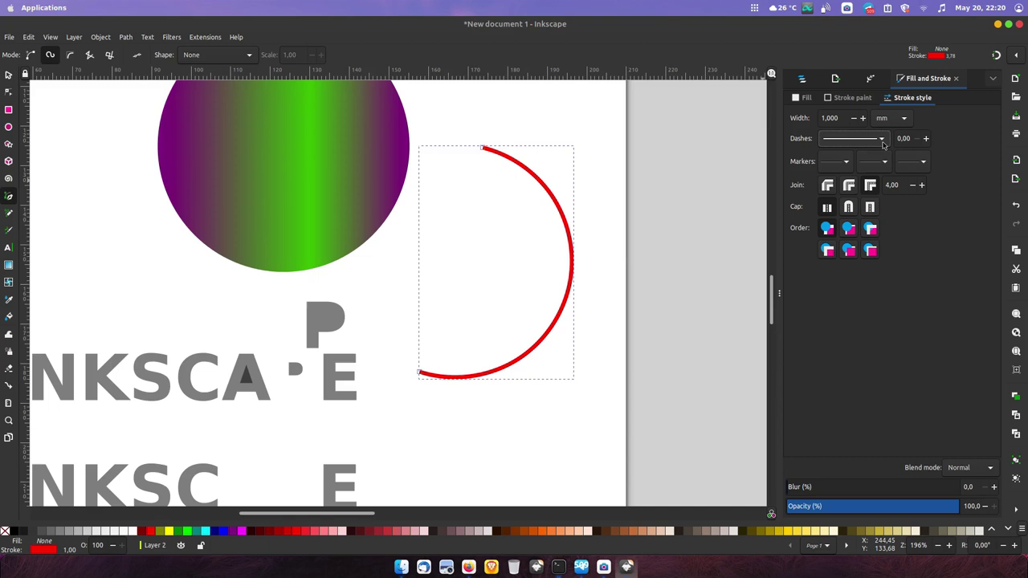
{"action": "left_click", "coordinate": [882, 139]}
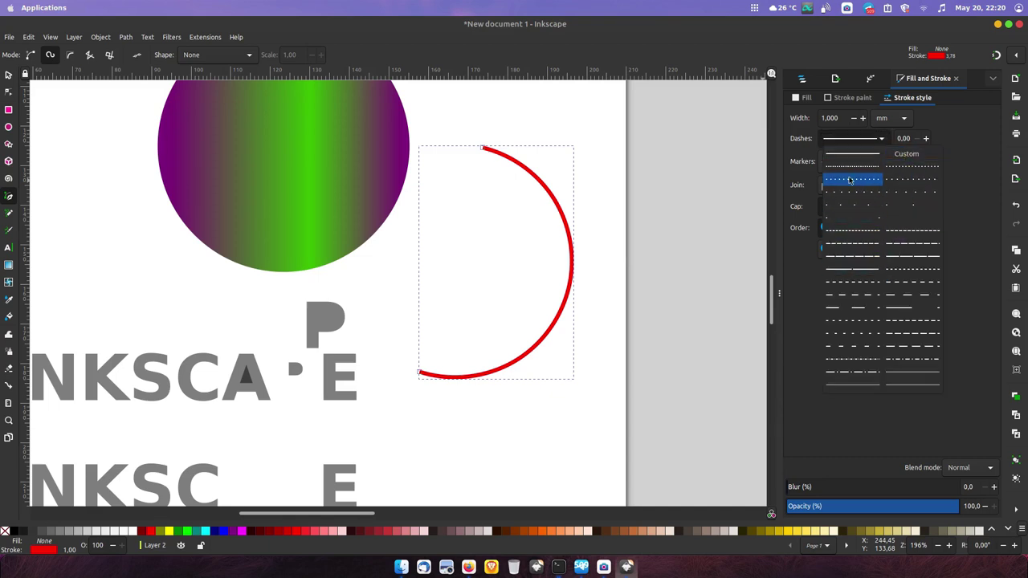
{"action": "left_click", "coordinate": [851, 154]}
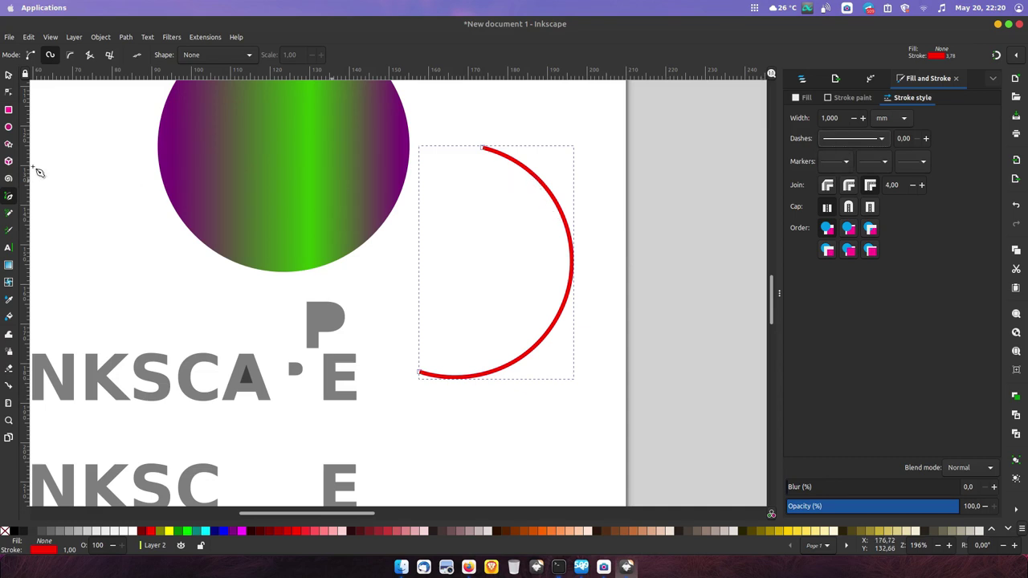
{"action": "key", "text": "s"}
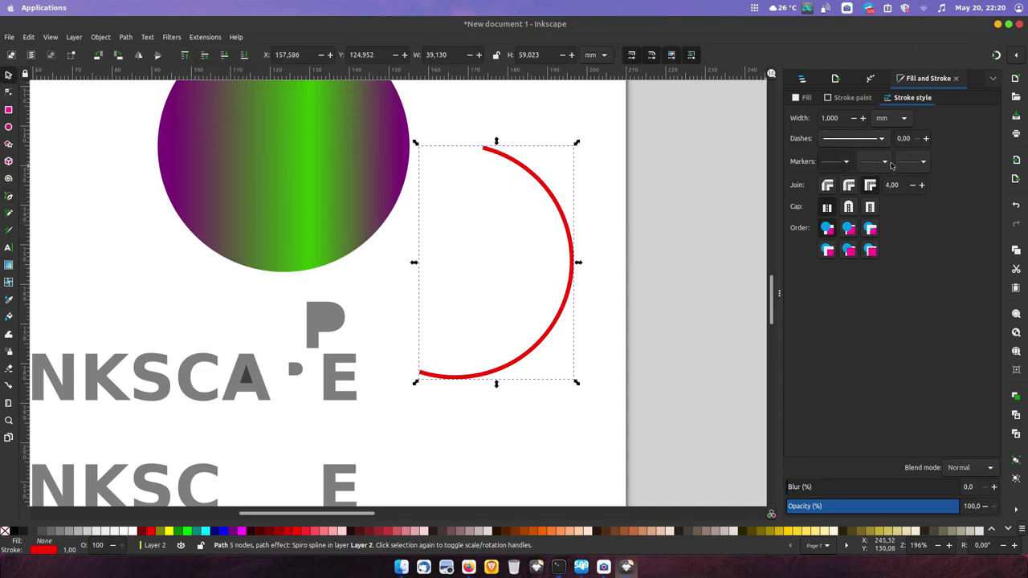
Add an Arrow5 start marker to the red curve and position the arrowhead at its top end.
{"action": "left_click", "coordinate": [924, 162]}
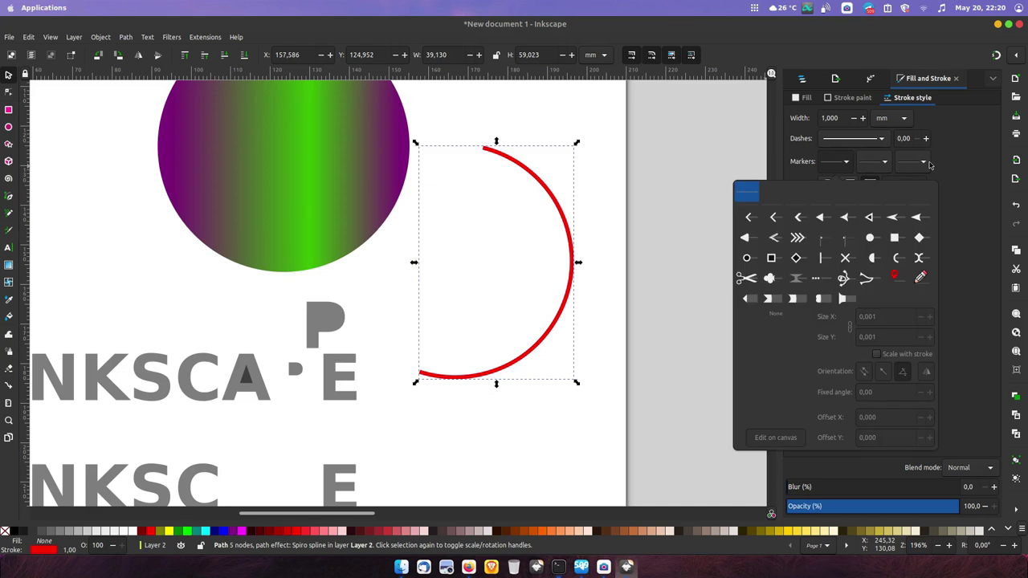
{"action": "left_click", "coordinate": [840, 165]}
{"action": "key", "text": "Escape"}
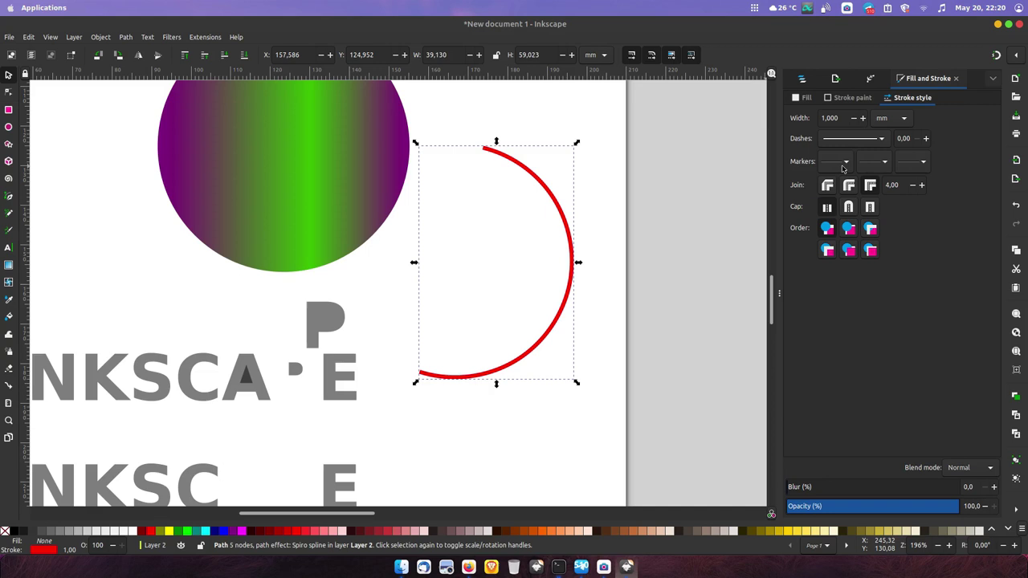
{"action": "left_click", "coordinate": [844, 165]}
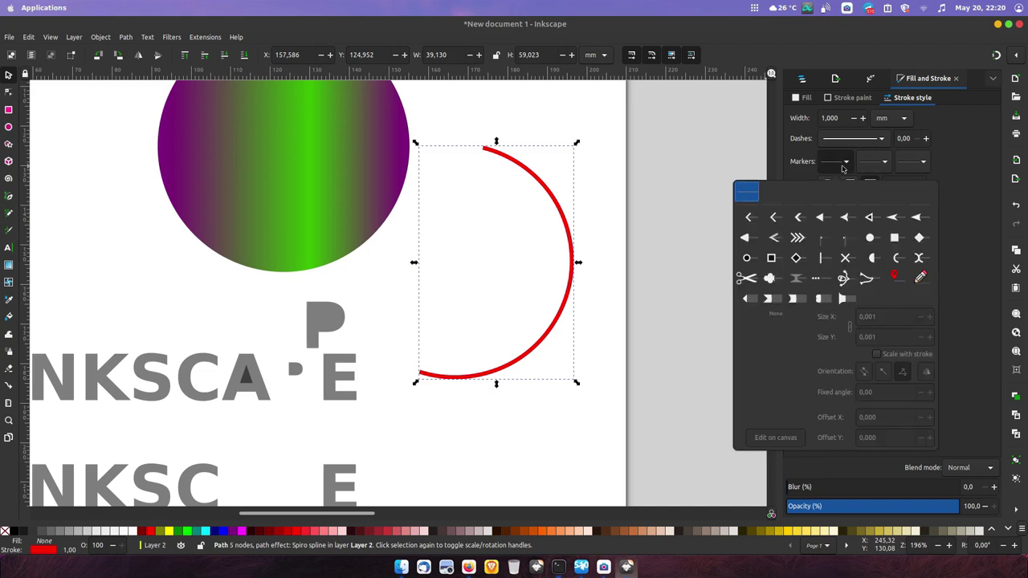
{"action": "left_click", "coordinate": [776, 218]}
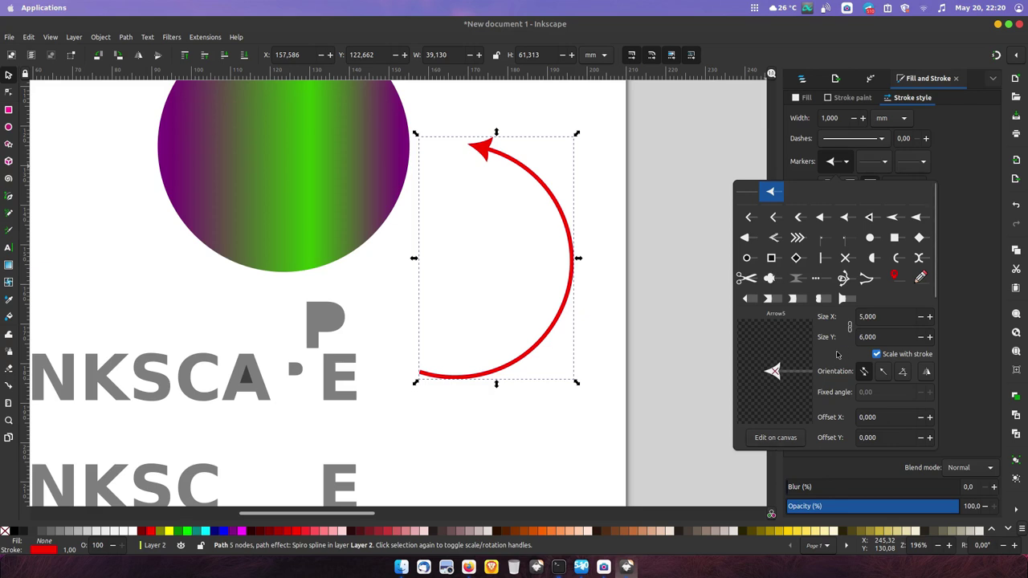
{"action": "left_click", "coordinate": [774, 439]}
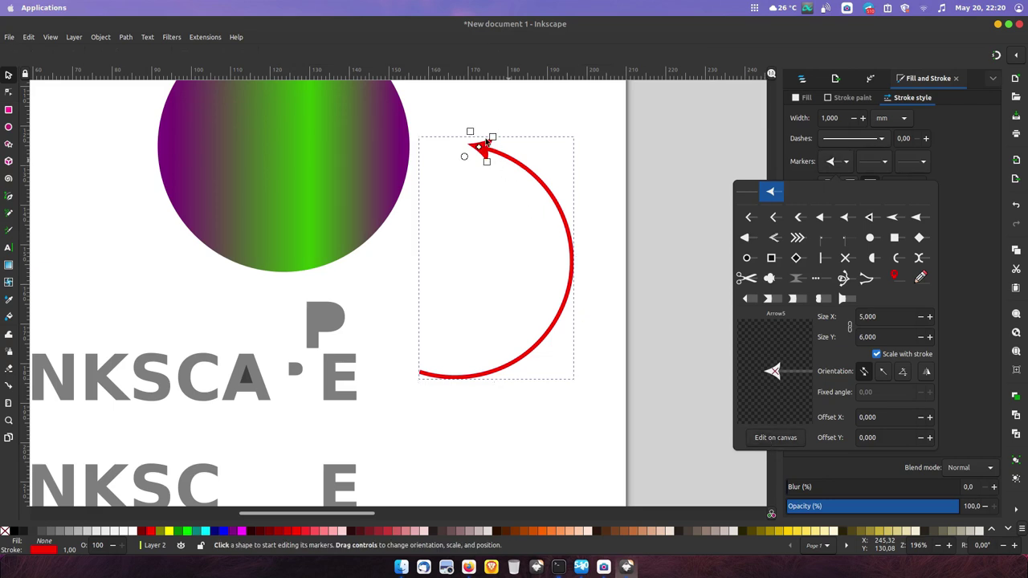
{"action": "mouse_move", "coordinate": [478, 150]}
{"action": "left_mouse_down"}
{"action": "mouse_move", "coordinate": [566, 232]}
{"action": "mouse_move", "coordinate": [487, 144]}
{"action": "left_mouse_up"}
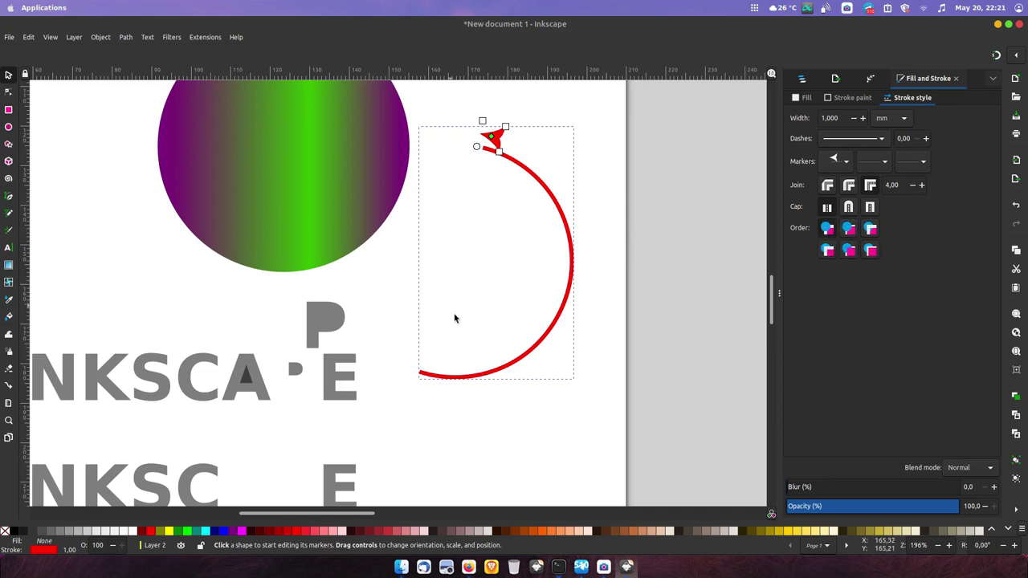
Select the Stampede logo image and open Path > Trace Bitmap.
{"action": "scroll", "coordinate": [450, 310], "scroll_direction": "down", "scroll_amount": 4}
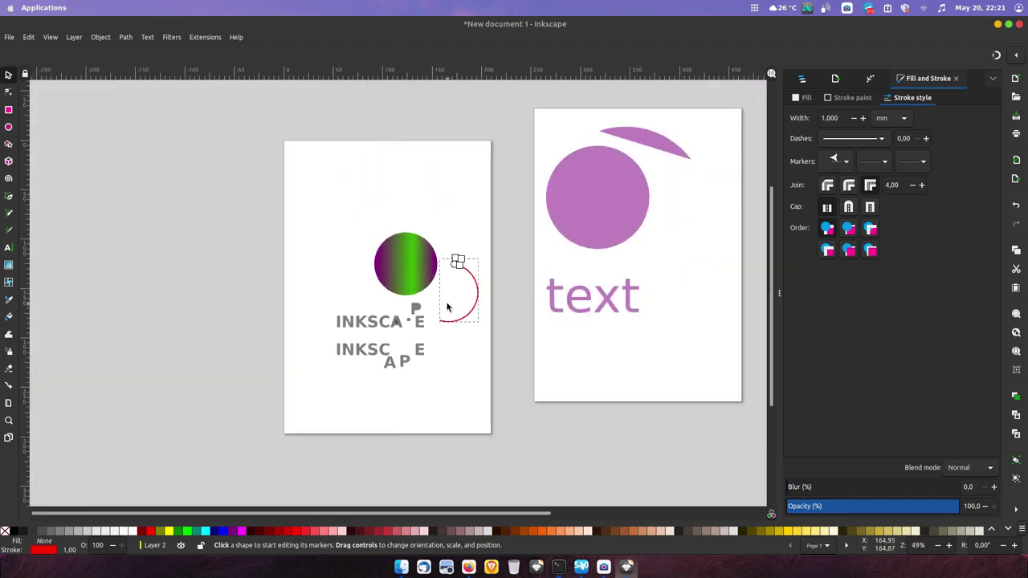
{"action": "scroll", "coordinate": [450, 310], "scroll_direction": "down", "scroll_amount": 1}
{"action": "scroll", "coordinate": [560, 289], "scroll_direction": "right", "scroll_amount": 5}
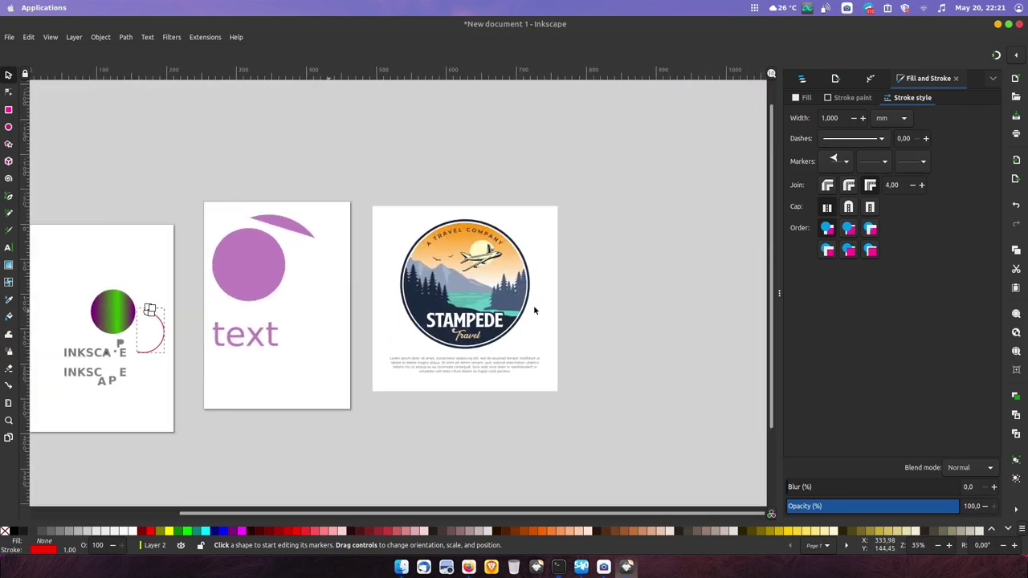
{"action": "left_click", "coordinate": [470, 309]}
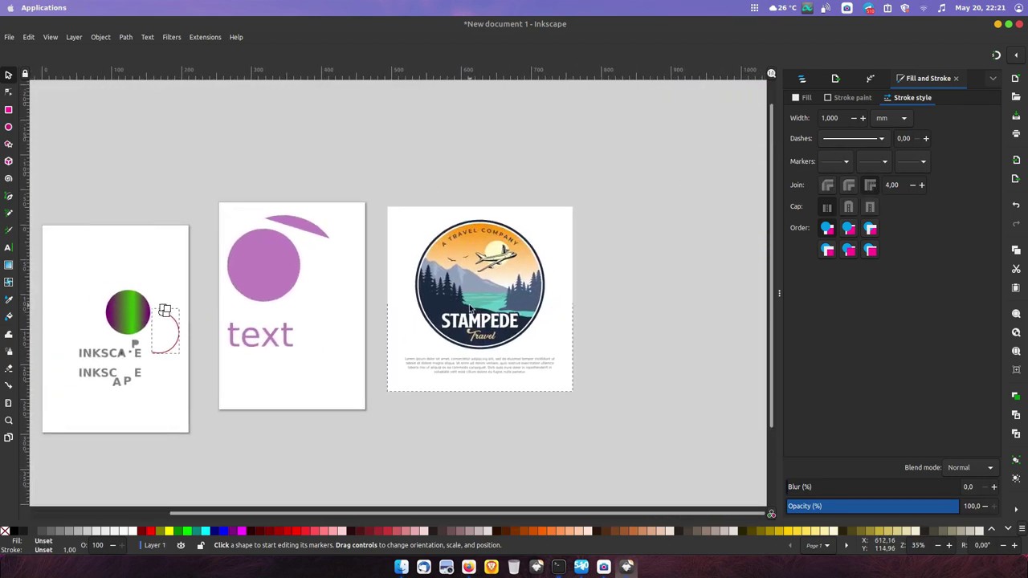
{"action": "left_click", "coordinate": [133, 40]}
{"action": "left_click", "coordinate": [156, 79]}
{"action": "mouse_move", "coordinate": [761, 294]}
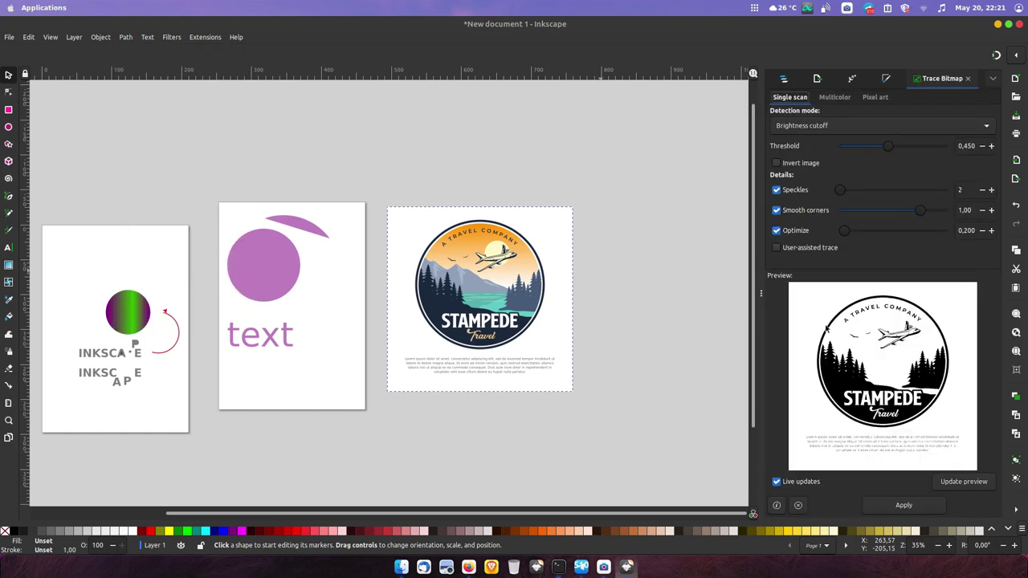
Resize the trace panel and set the single-scan threshold to 0.726.
{"action": "left_click_drag", "start_coordinate": [763, 295], "coordinate": [553, 339]}
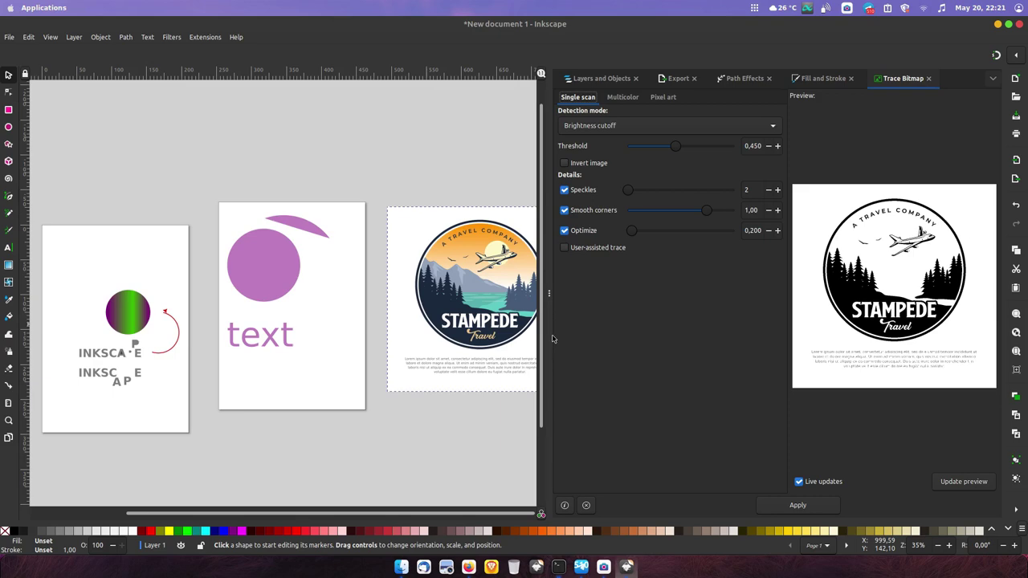
{"action": "left_click_drag", "start_coordinate": [553, 339], "coordinate": [389, 352]}
{"action": "left_click_drag", "start_coordinate": [388, 367], "coordinate": [680, 326]}
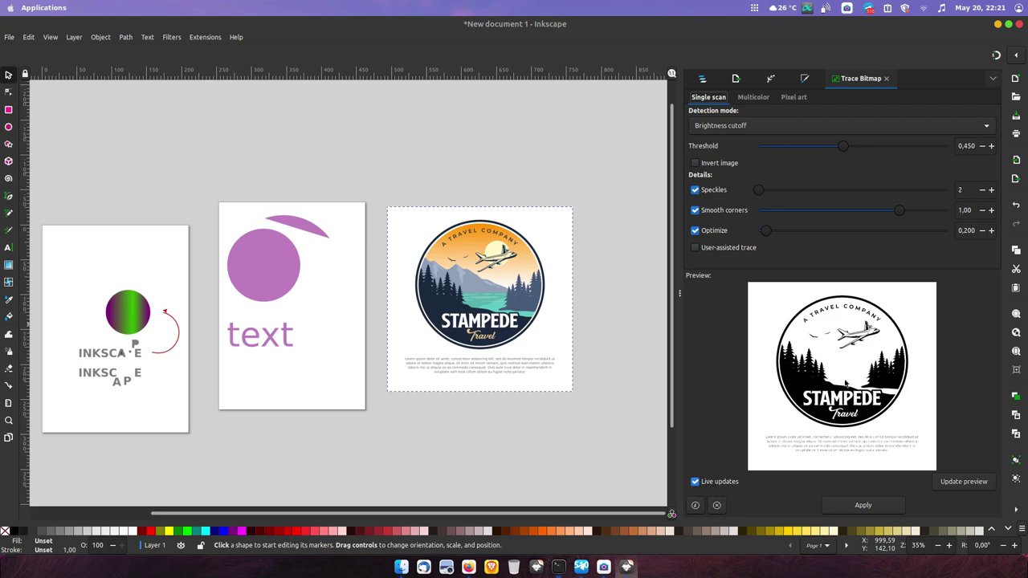
{"action": "mouse_move", "coordinate": [844, 153]}
{"action": "left_mouse_down"}
{"action": "mouse_move", "coordinate": [948, 147]}
{"action": "mouse_move", "coordinate": [926, 147]}
{"action": "left_mouse_up"}
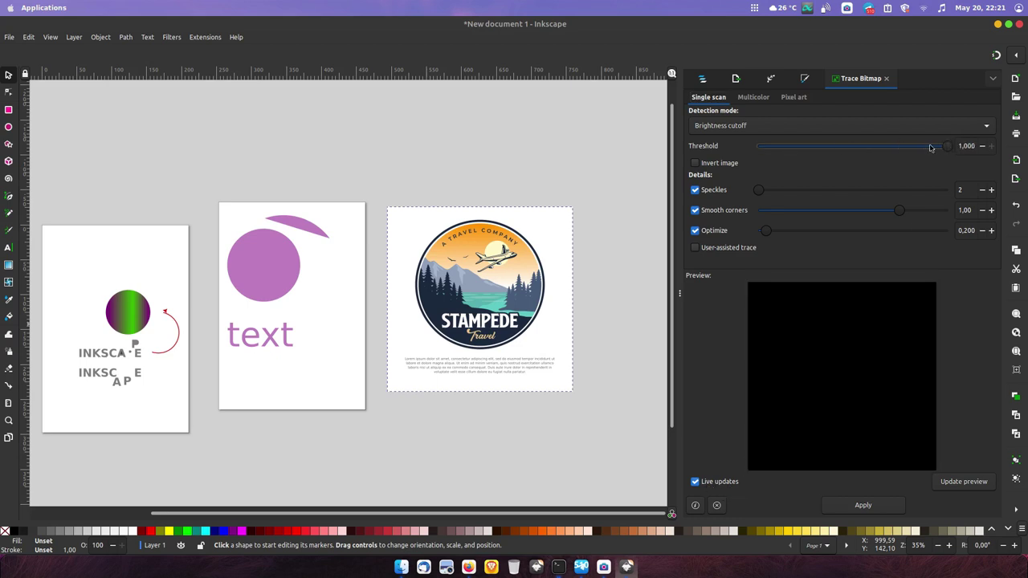
{"action": "left_click_drag", "start_coordinate": [926, 147], "coordinate": [885, 147]}
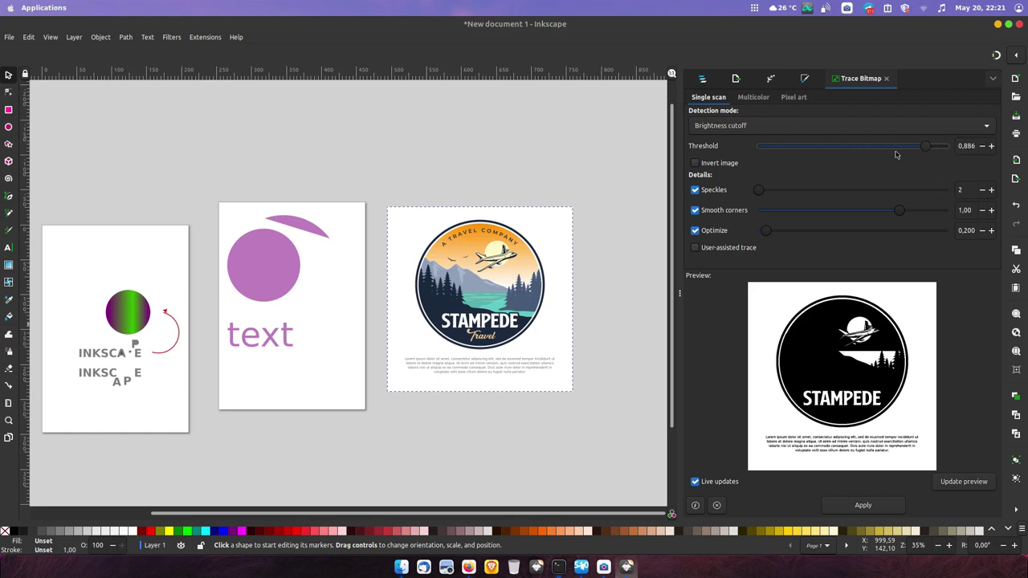
{"action": "left_click", "coordinate": [754, 98]}
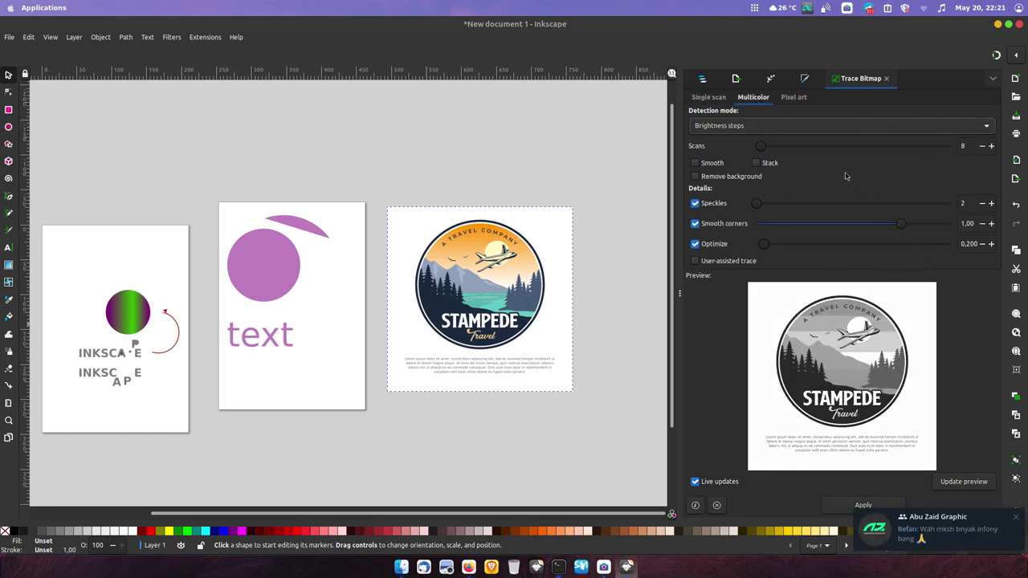
Set the Multicolor trace to 37 scans and turn off View > Wide Screen.
{"action": "left_click_drag", "start_coordinate": [760, 147], "coordinate": [783, 147]}
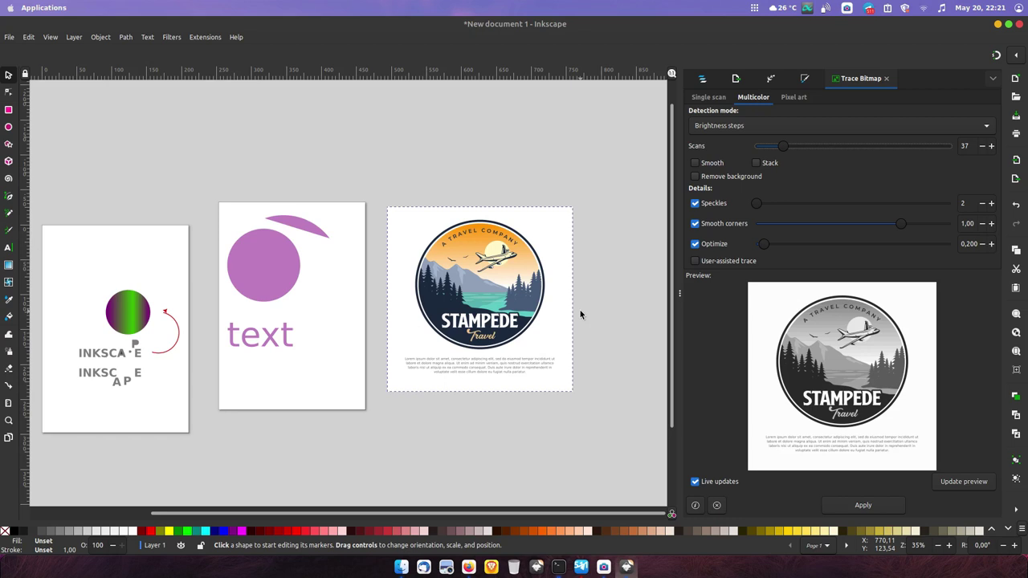
{"action": "left_click", "coordinate": [50, 37]}
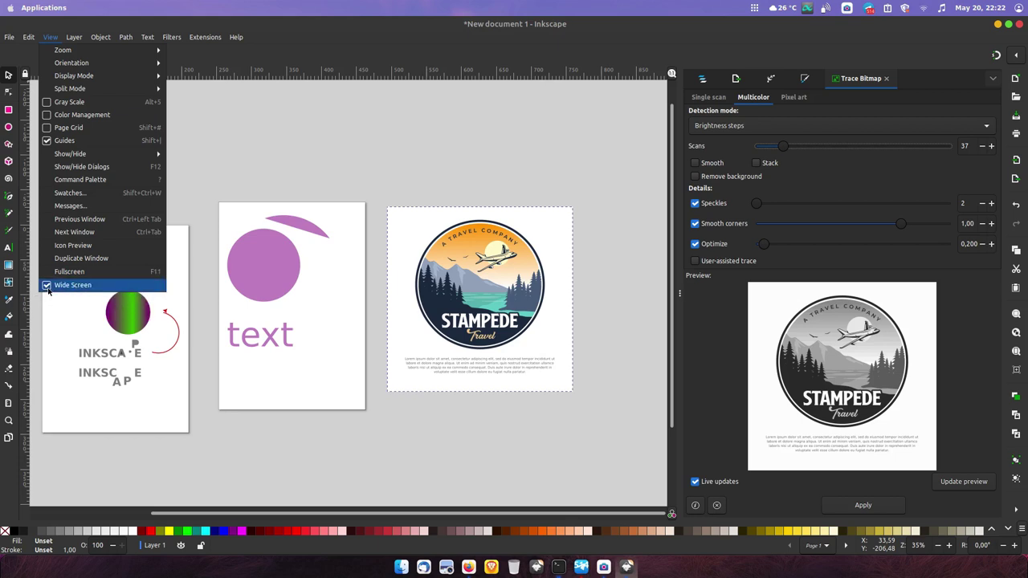
{"action": "left_click", "coordinate": [56, 286]}
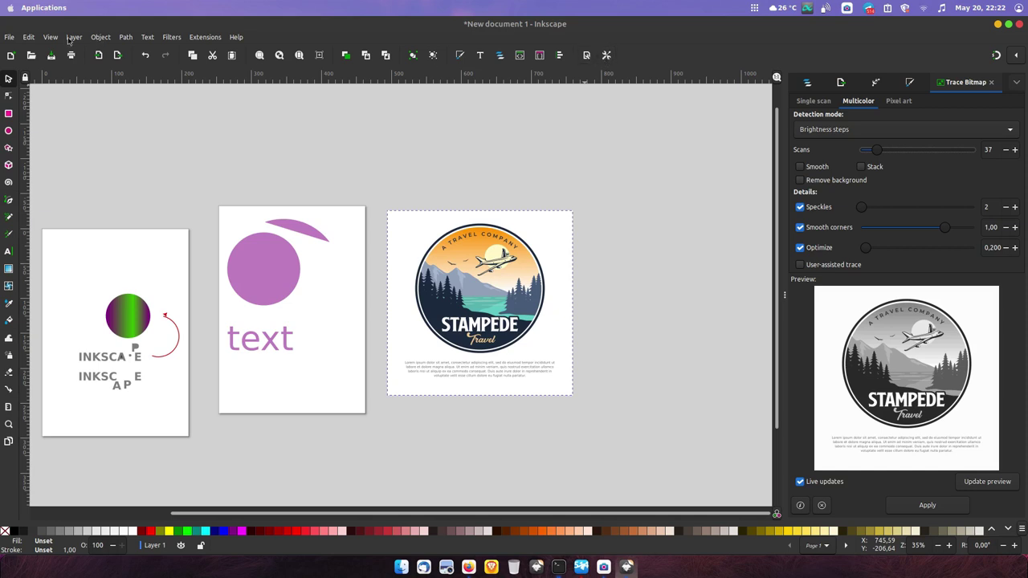
In Document Properties, darken the page background colour to grey 535353.
{"action": "left_click", "coordinate": [12, 39]}
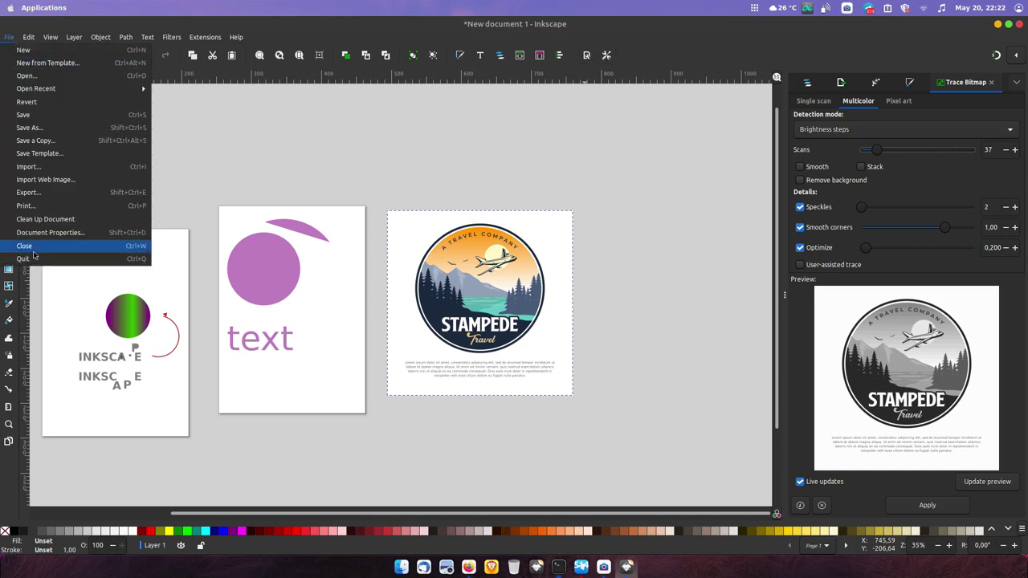
{"action": "left_click", "coordinate": [60, 231]}
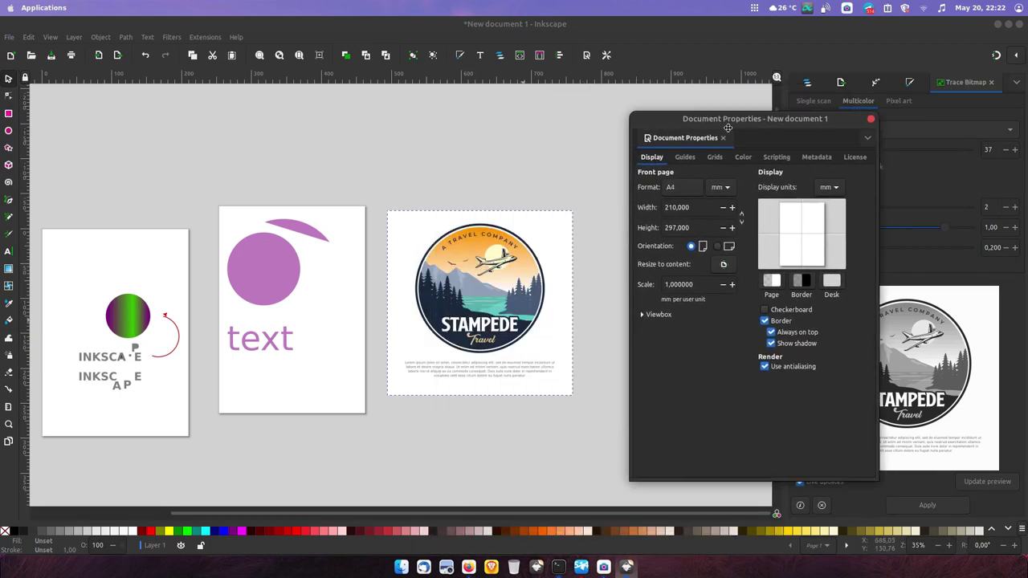
{"action": "scroll", "coordinate": [339, 236], "scroll_direction": "down", "scroll_amount": 1}
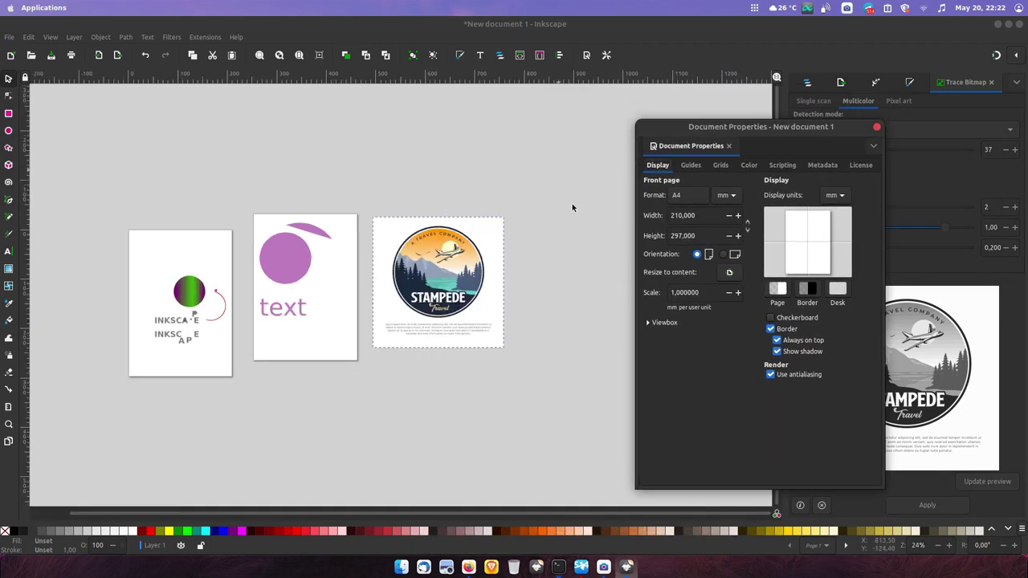
{"action": "left_click", "coordinate": [777, 290]}
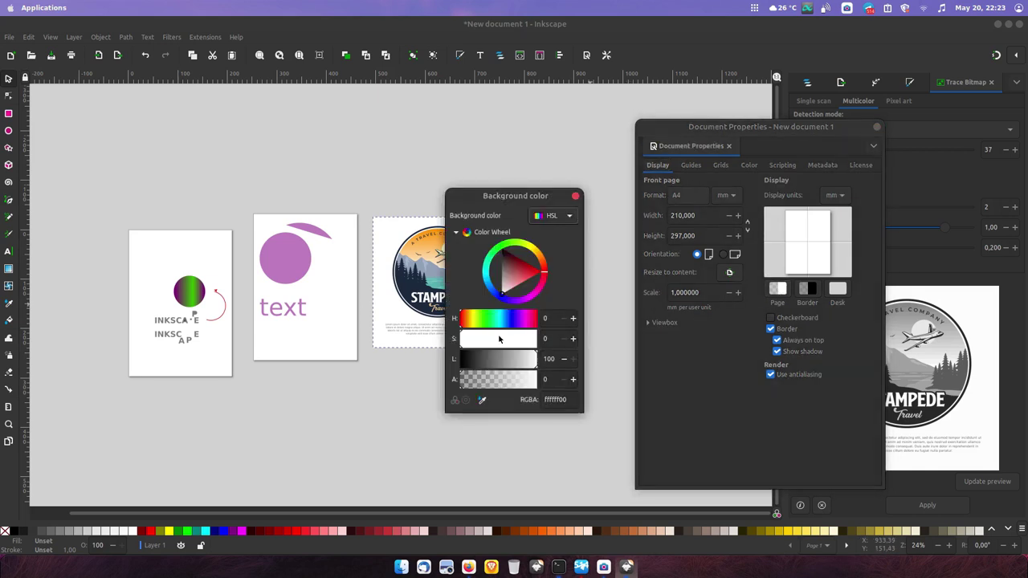
{"action": "left_click_drag", "start_coordinate": [508, 263], "coordinate": [524, 244]}
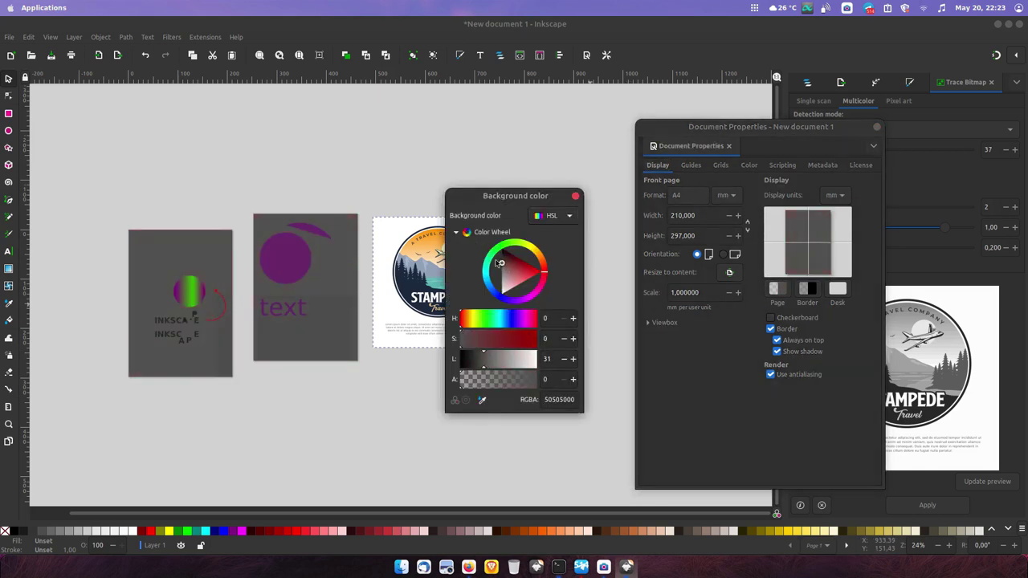
{"action": "left_click", "coordinate": [575, 198]}
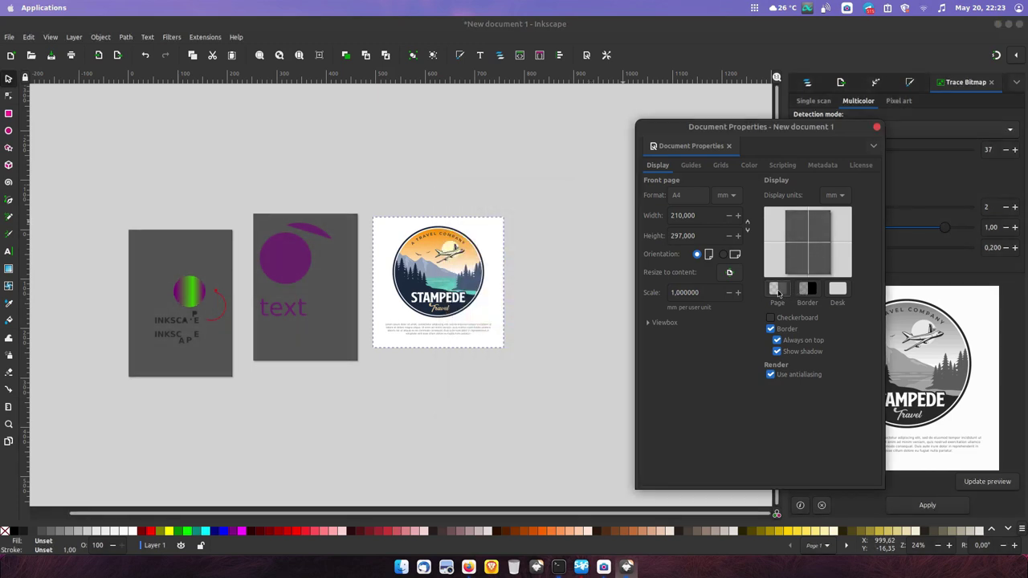
{"action": "left_click", "coordinate": [776, 291]}
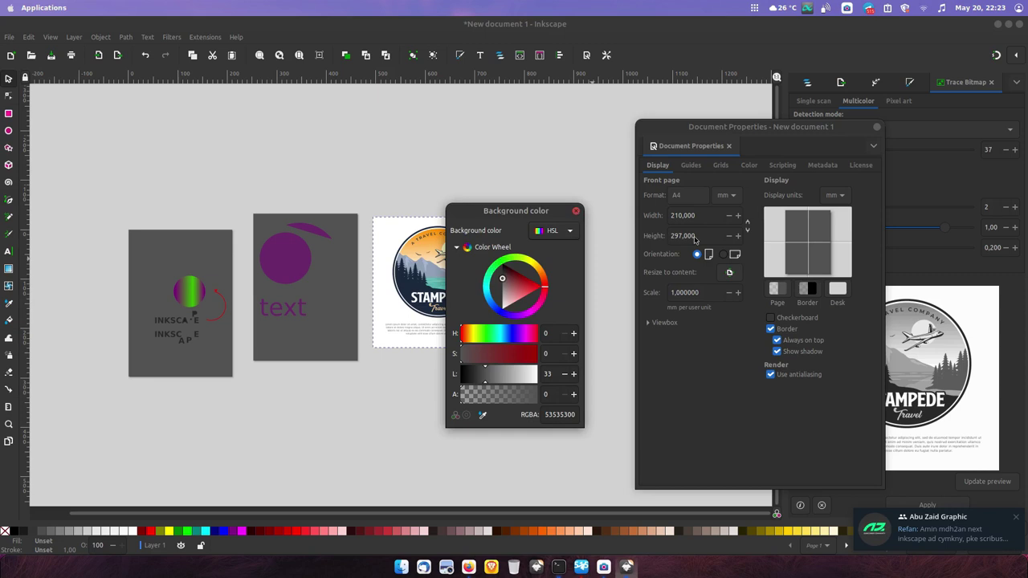
{"action": "left_click", "coordinate": [576, 210]}
Set the desk colour around the pages to dark grey 5d5d5d.
{"action": "left_click", "coordinate": [837, 289]}
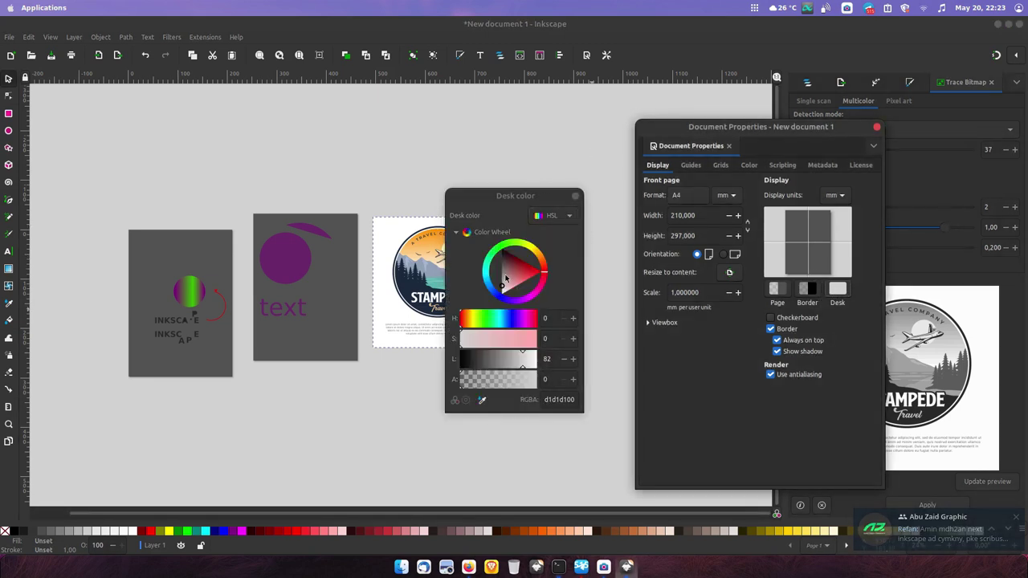
{"action": "left_click", "coordinate": [505, 267]}
{"action": "left_click_drag", "start_coordinate": [505, 266], "coordinate": [496, 266]}
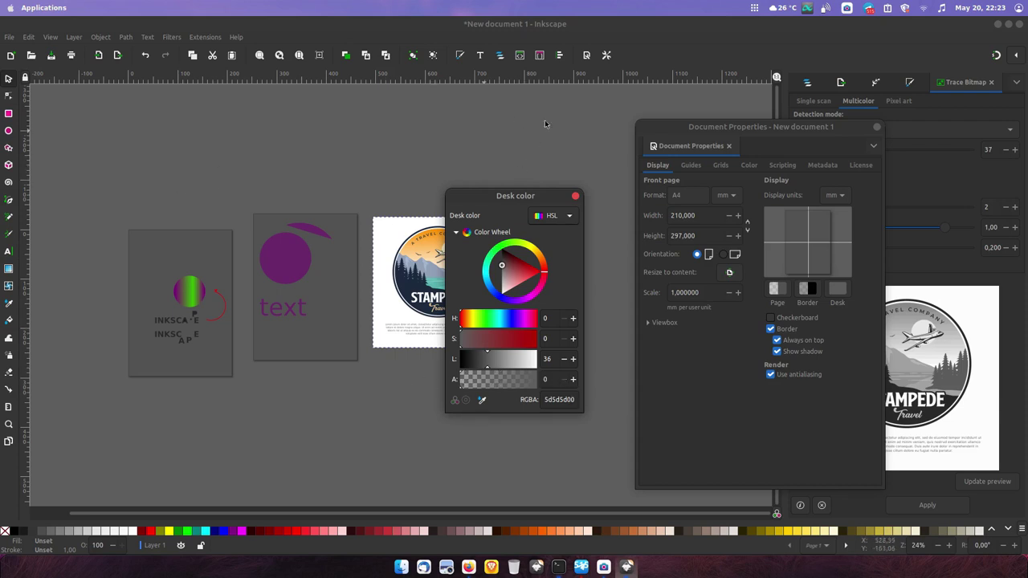
Reset the page background colour to white ffffff00, keeping the desk dark grey.
{"action": "left_click", "coordinate": [575, 197]}
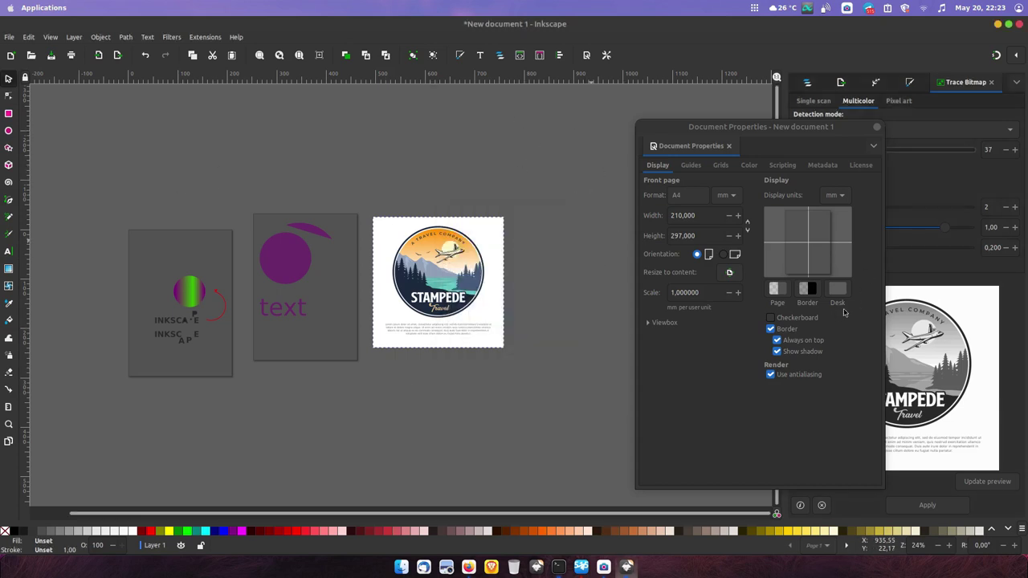
{"action": "left_click", "coordinate": [776, 290]}
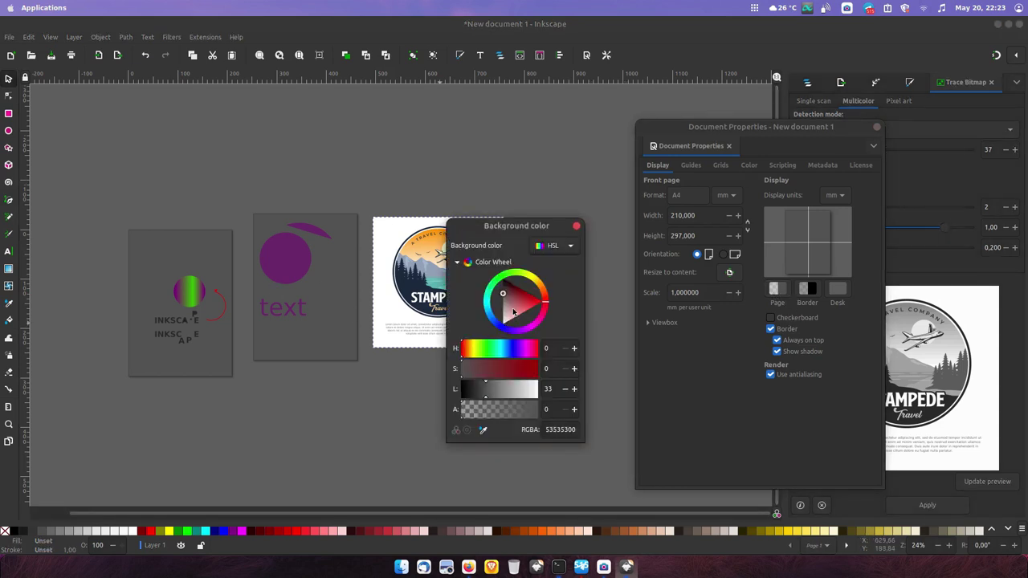
{"action": "left_click_drag", "start_coordinate": [514, 312], "coordinate": [503, 323]}
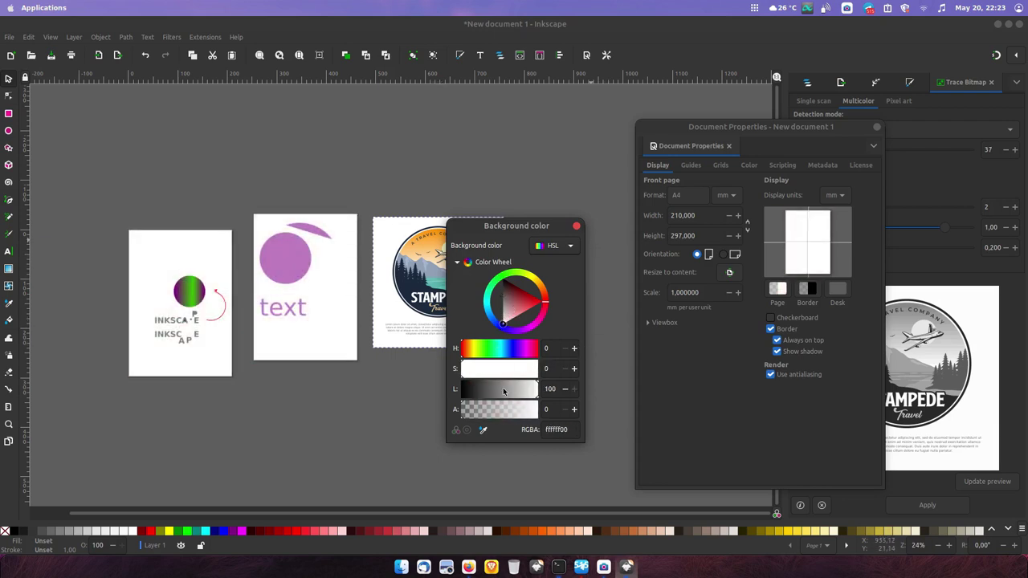
{"action": "left_click_drag", "start_coordinate": [480, 413], "coordinate": [552, 413]}
{"action": "left_click_drag", "start_coordinate": [506, 411], "coordinate": [411, 423]}
{"action": "left_click", "coordinate": [576, 228]}
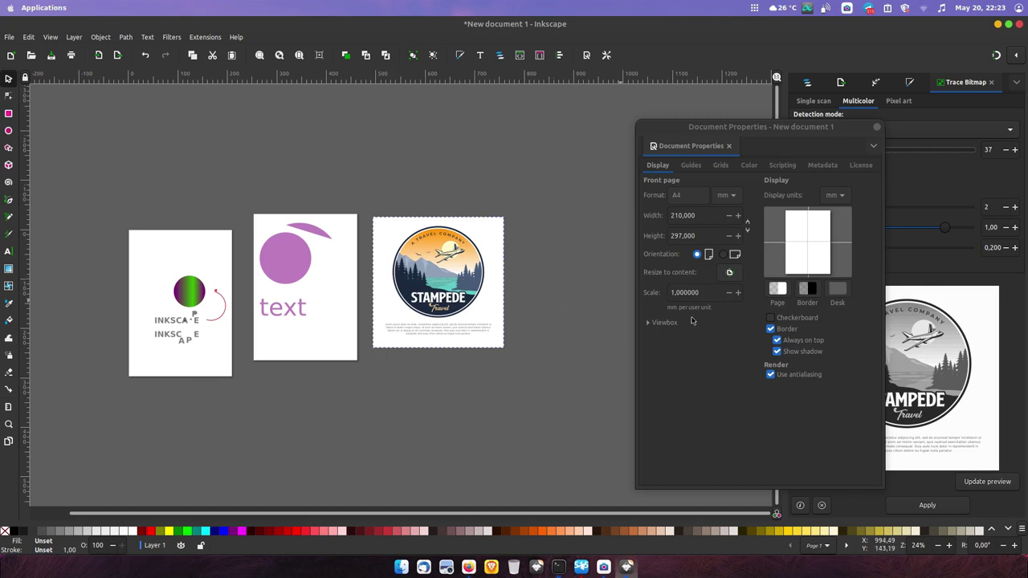
{"action": "scroll", "coordinate": [352, 366], "scroll_direction": "up", "scroll_amount": 1}
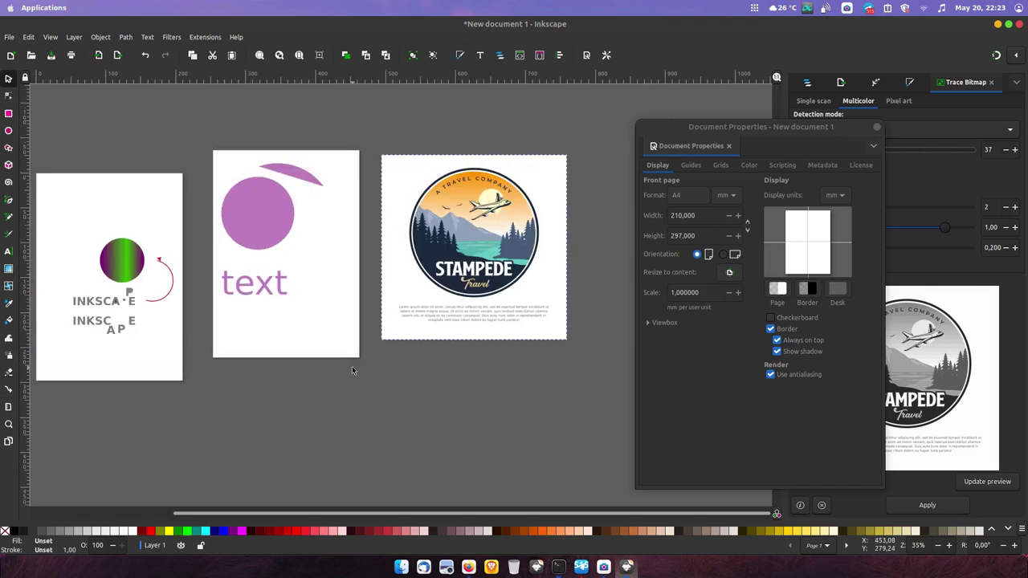
Zoom on the page corner, then close Document Properties, leaving the Trace Bitmap panel showing.
{"action": "scroll", "coordinate": [352, 367], "scroll_direction": "up", "scroll_amount": 3}
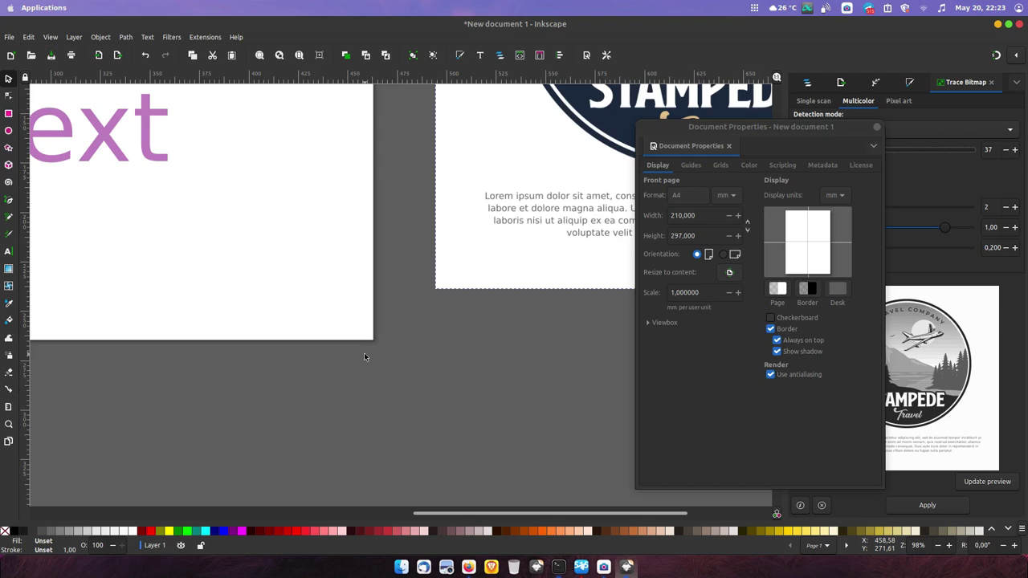
{"action": "scroll", "coordinate": [364, 356], "scroll_direction": "up", "scroll_amount": 2}
{"action": "scroll", "coordinate": [367, 356], "scroll_direction": "up", "scroll_amount": 3}
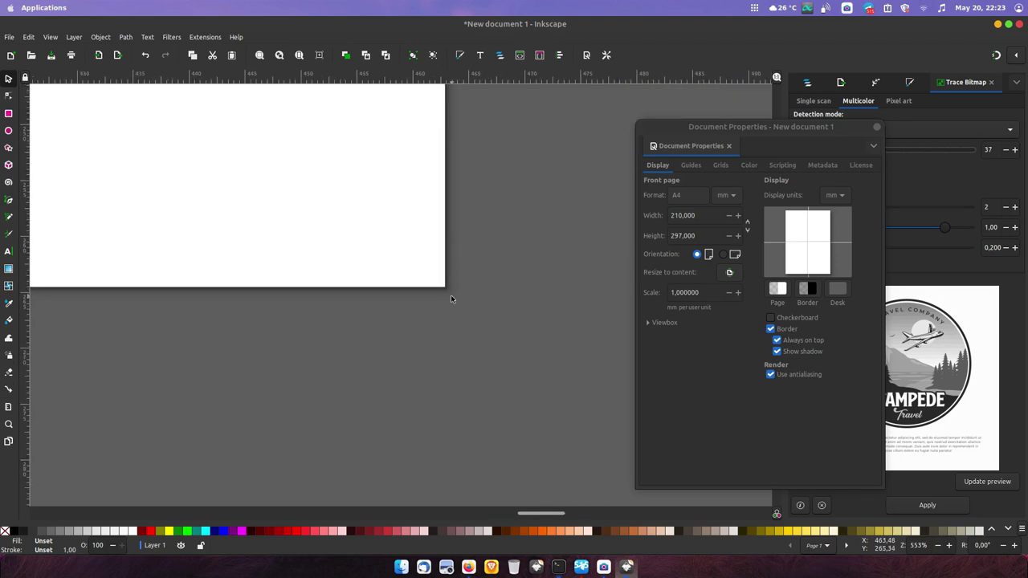
{"action": "scroll", "coordinate": [451, 295], "scroll_direction": "down", "scroll_amount": 2}
{"action": "left_click", "coordinate": [878, 128]}
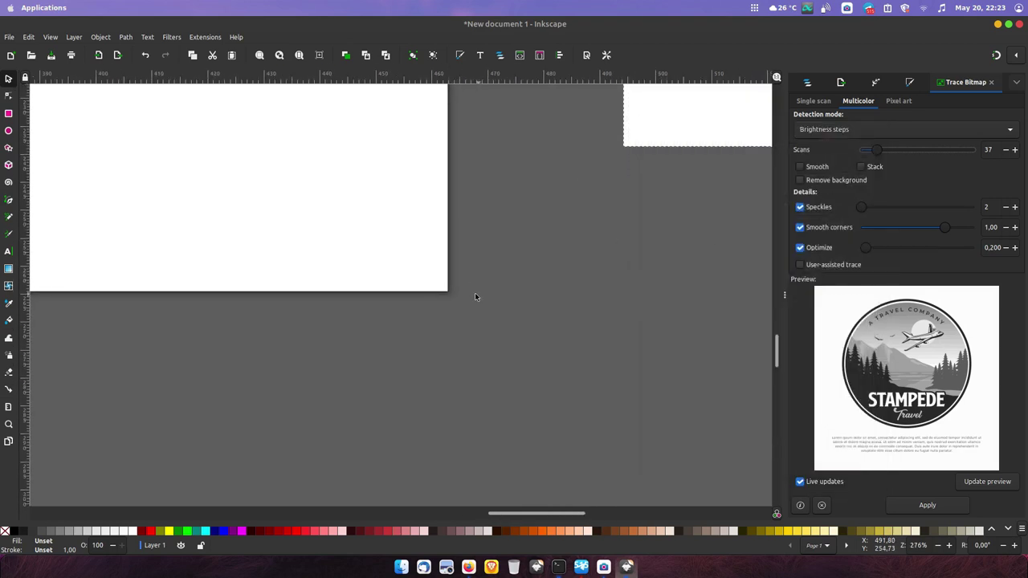